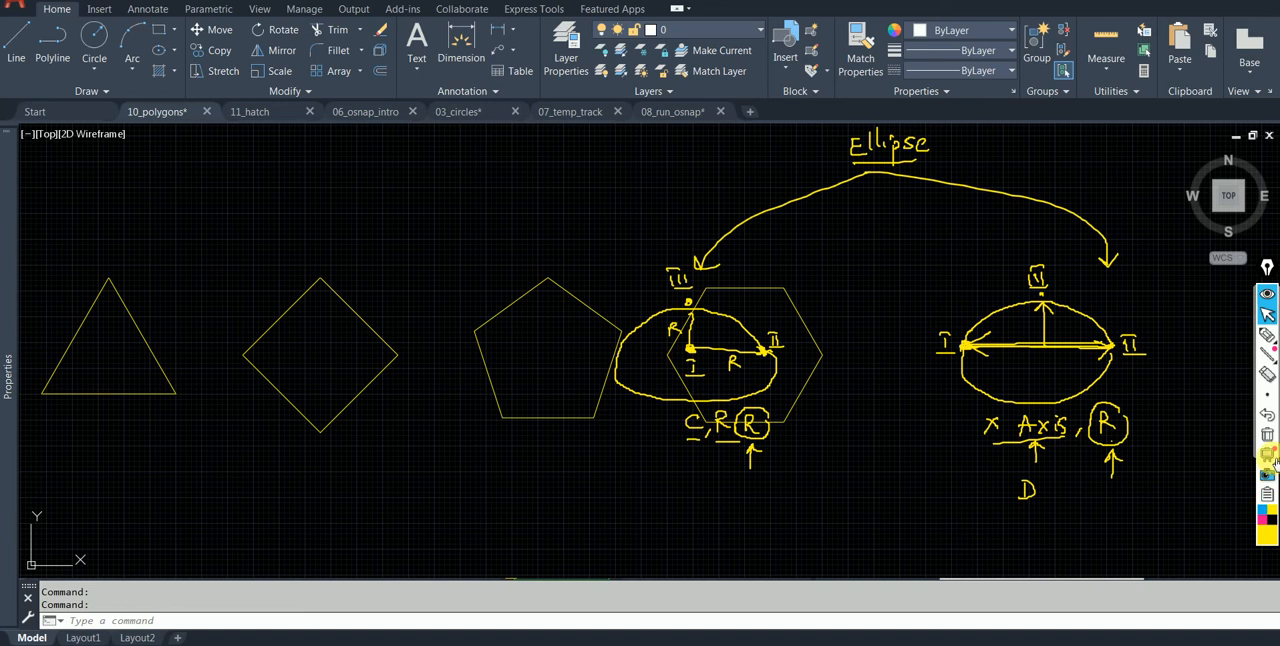
# Clear the ellipse annotations, and mark the corner angles of the triangle and the square with the pen.
pyautogui.click(1267, 434)
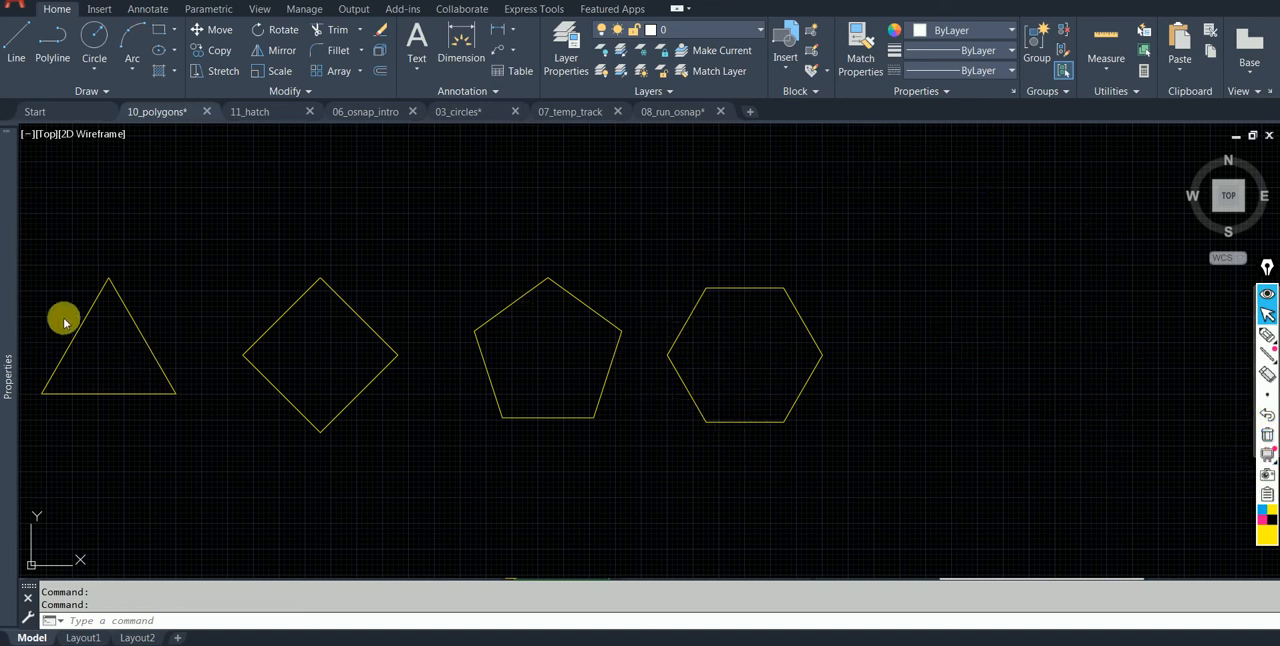
pyautogui.click(1267, 334)
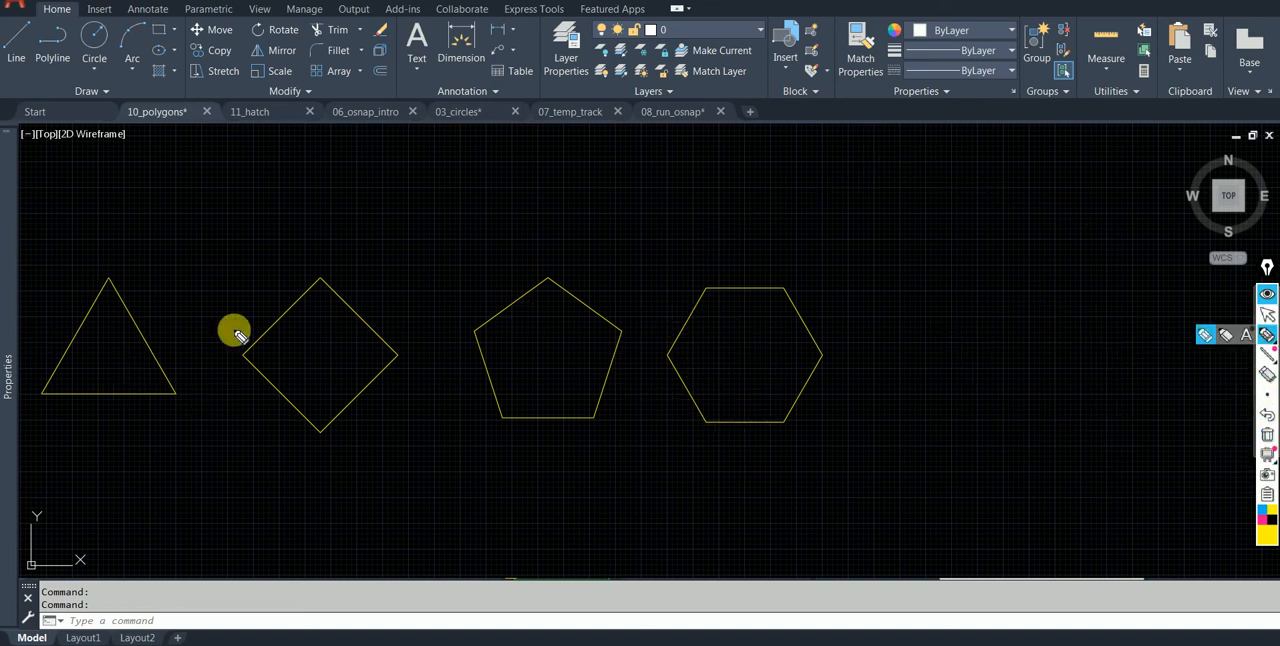
pyautogui.moveTo(65, 367); pyautogui.dragTo(72, 396)
pyautogui.moveTo(97, 302); pyautogui.dragTo(120, 306)
pyautogui.moveTo(264, 340); pyautogui.dragTo(258, 377)
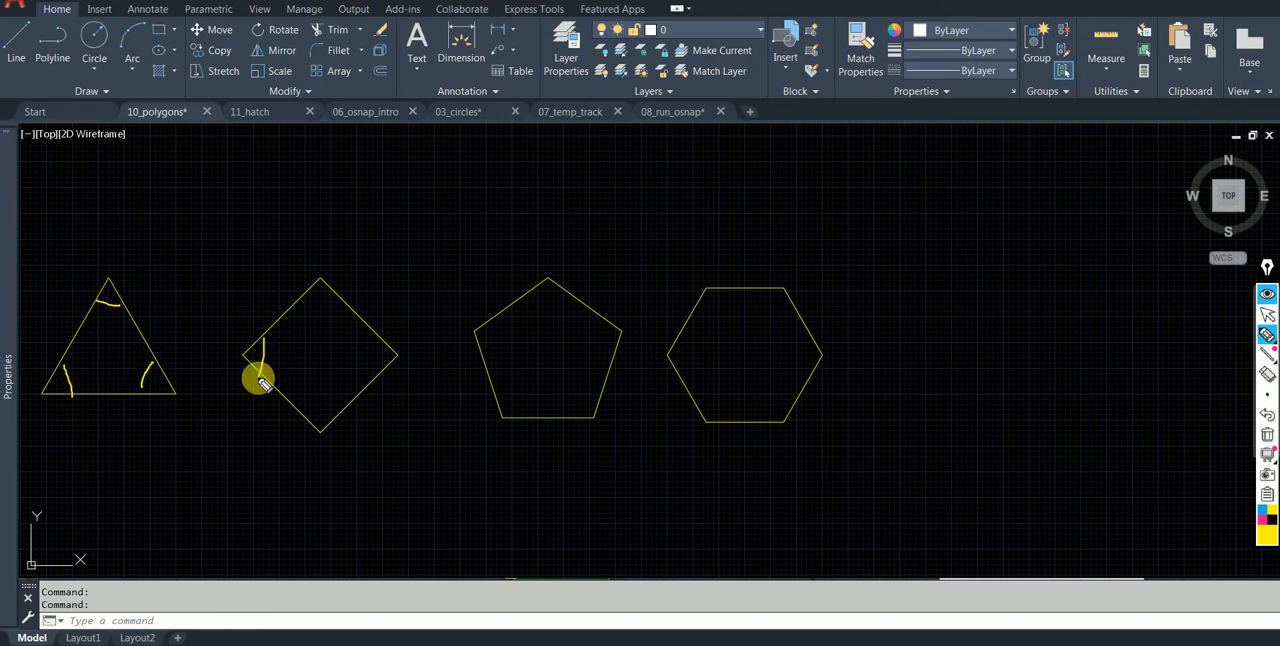
pyautogui.moveTo(314, 304); pyautogui.dragTo(335, 300)
pyautogui.moveTo(384, 345); pyautogui.dragTo(376, 367)
pyautogui.moveTo(337, 410); pyautogui.dragTo(310, 412)
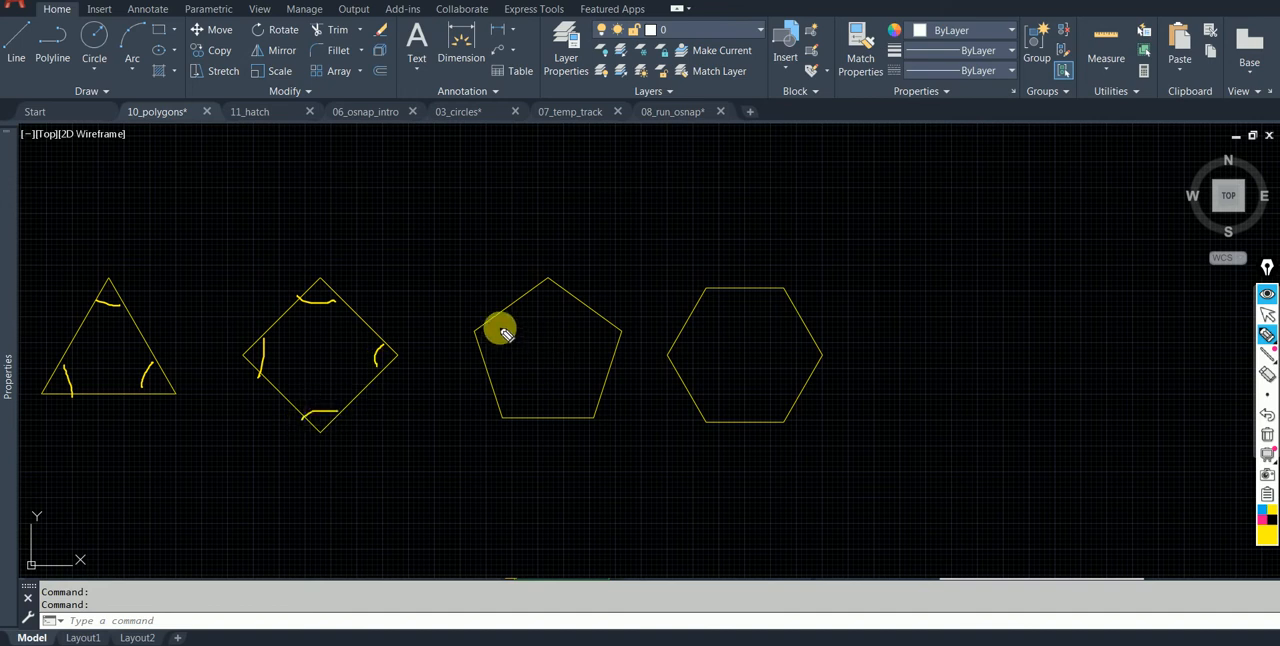
# Mark the interior corner angles of the pentagon and the hexagon with pen strokes.
pyautogui.moveTo(498, 323); pyautogui.dragTo(481, 357)
pyautogui.moveTo(494, 400); pyautogui.dragTo(514, 417)
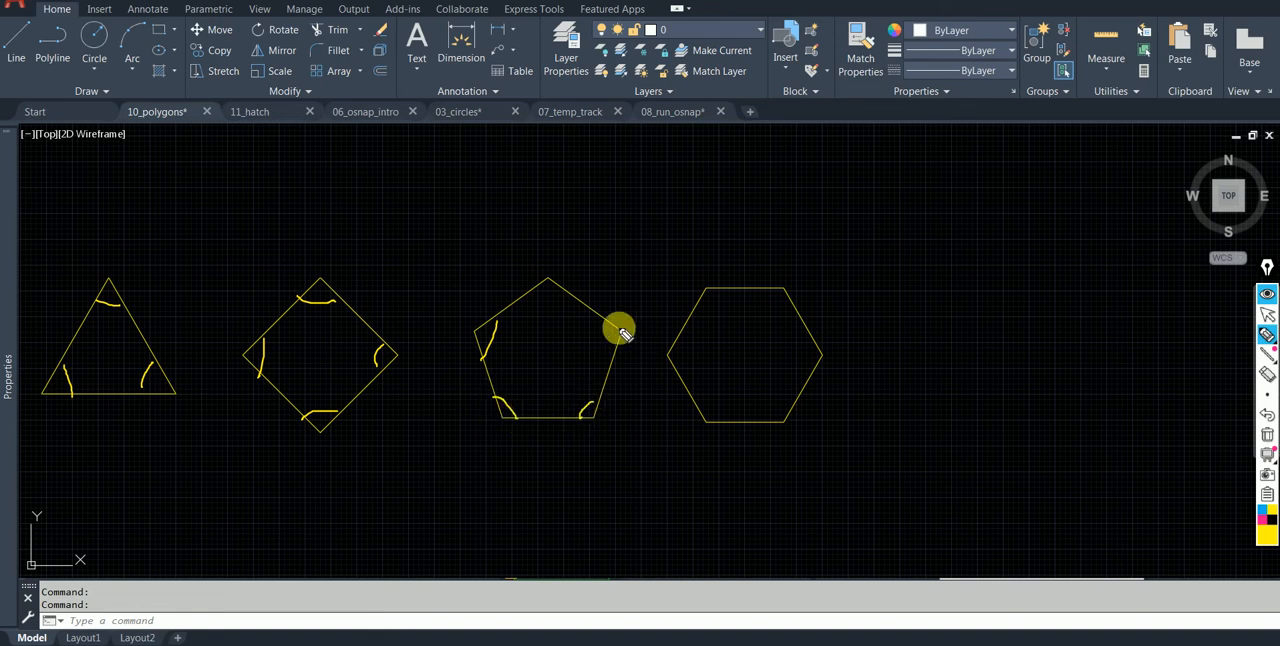
pyautogui.moveTo(574, 299); pyautogui.dragTo(528, 290)
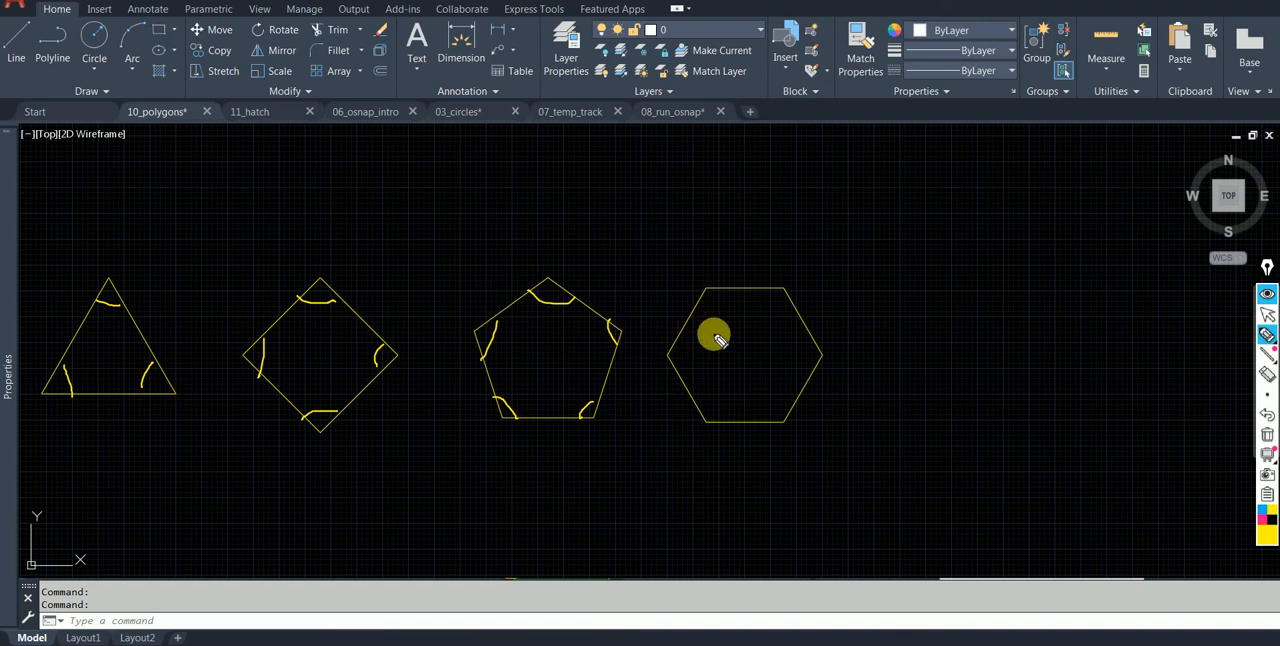
pyautogui.moveTo(677, 346); pyautogui.dragTo(679, 370)
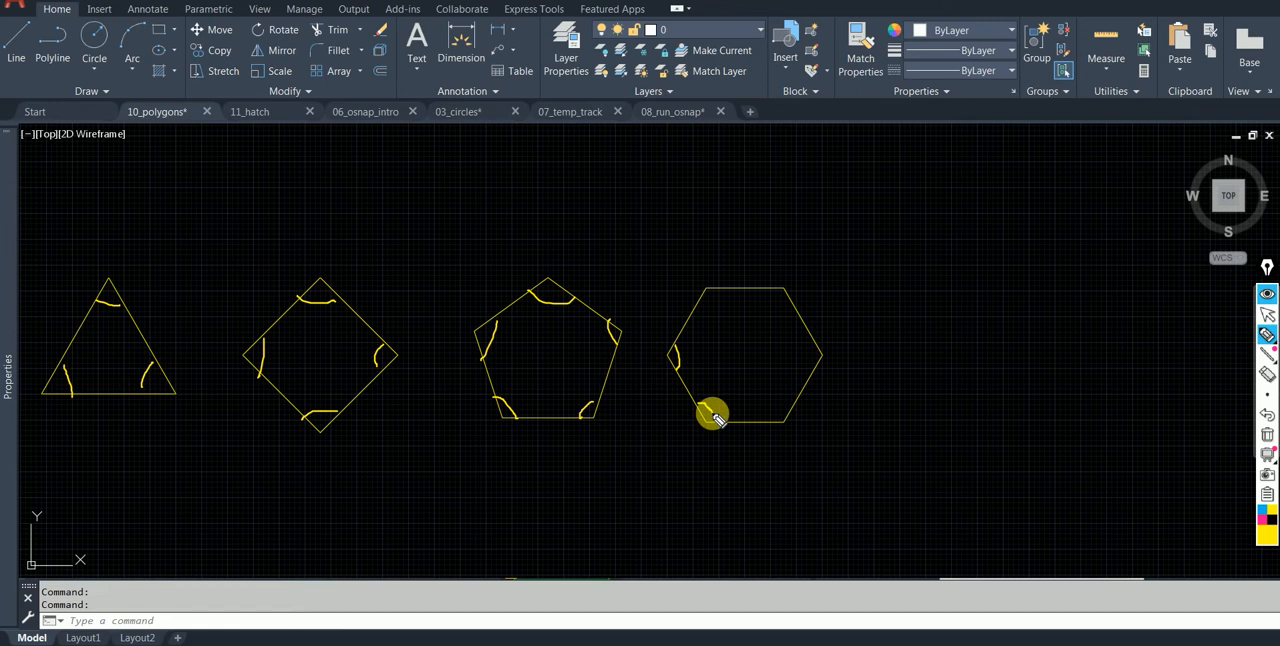
pyautogui.moveTo(790, 411); pyautogui.dragTo(772, 418)
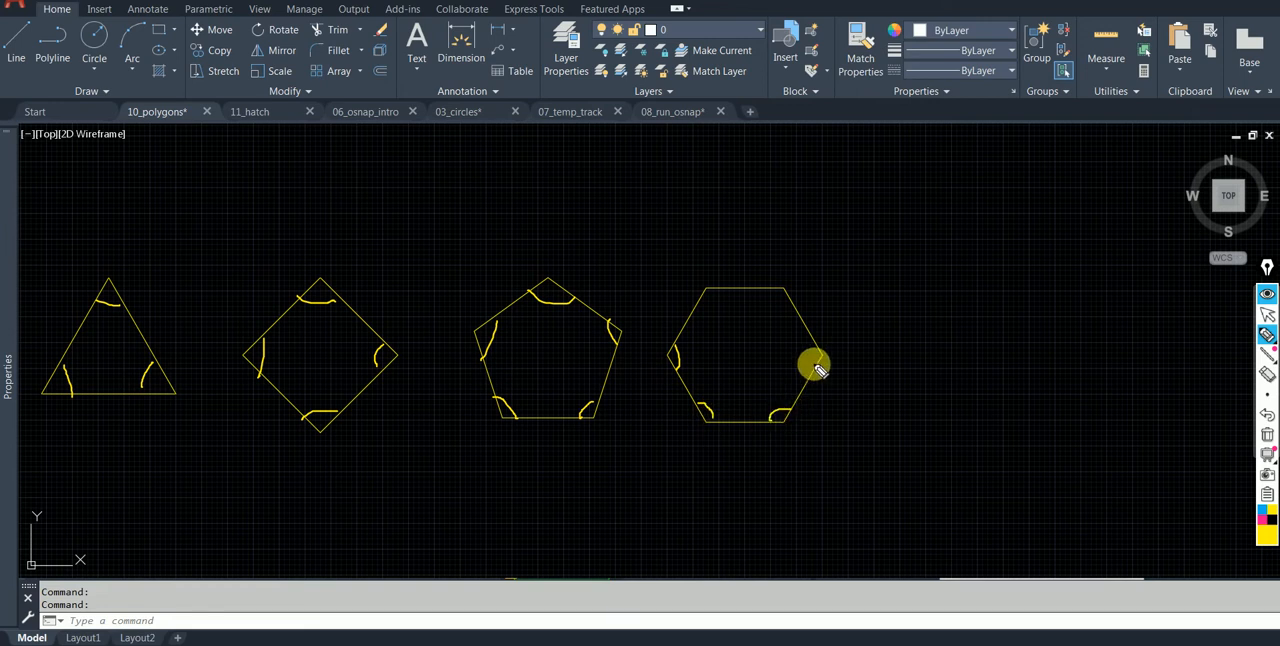
pyautogui.moveTo(790, 306); pyautogui.dragTo(774, 293)
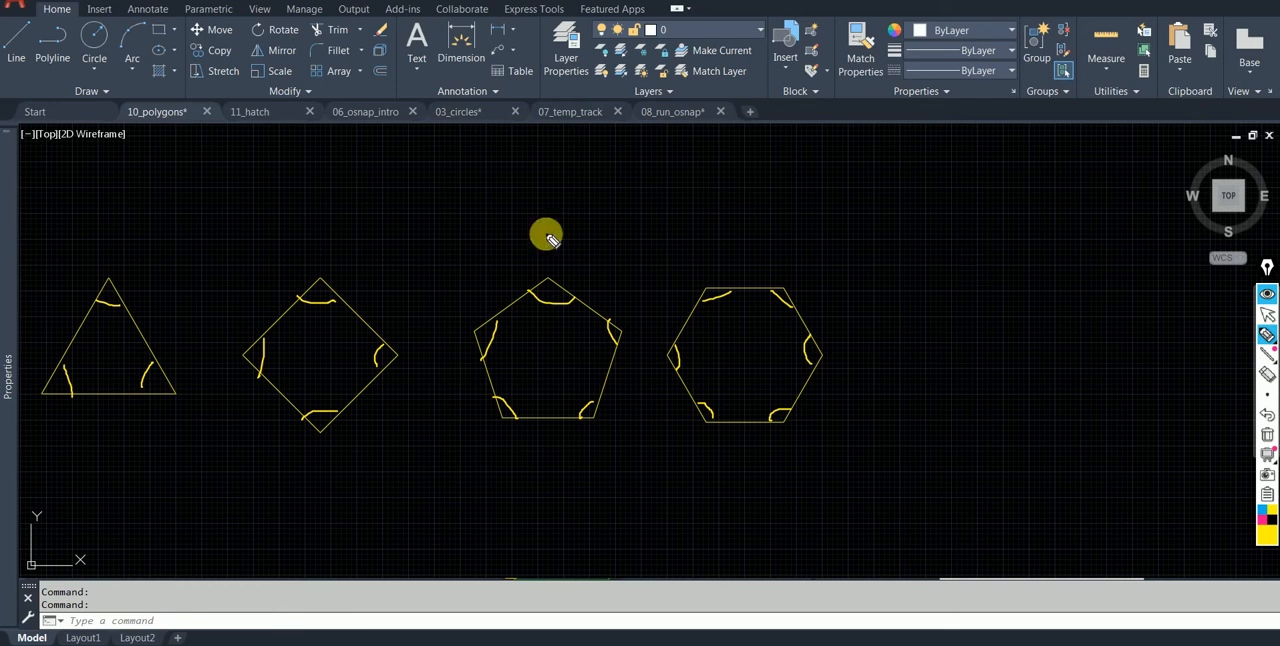
# Add a pen tick mark across each side of the pentagon to indicate equal lengths.
pyautogui.moveTo(503, 302); pyautogui.dragTo(510, 312)
pyautogui.moveTo(479, 379); pyautogui.dragTo(498, 370)
pyautogui.moveTo(537, 406); pyautogui.dragTo(538, 428)
pyautogui.moveTo(617, 372); pyautogui.dragTo(601, 368)
pyautogui.moveTo(585, 301); pyautogui.dragTo(587, 318)
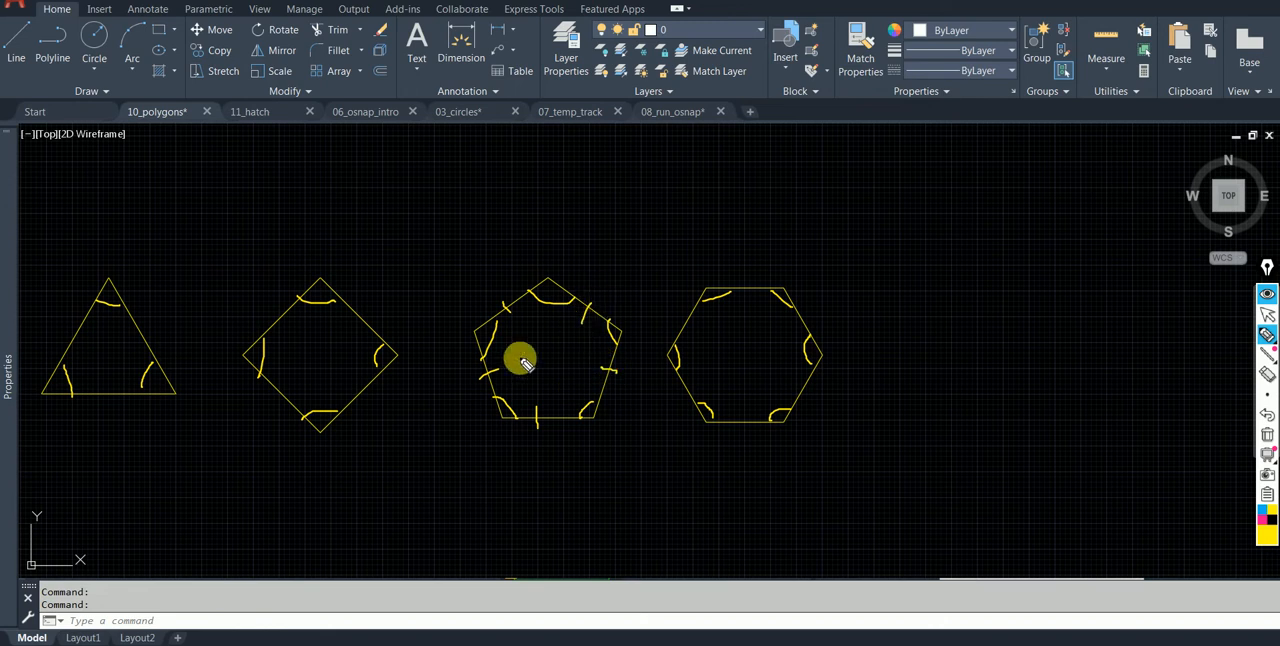
# Add equal-length pen ticks across the sides of the square and the triangle.
pyautogui.moveTo(366, 311); pyautogui.dragTo(358, 322)
pyautogui.moveTo(277, 316); pyautogui.dragTo(290, 330)
pyautogui.moveTo(284, 388)
pyautogui.mouseDown()
pyautogui.moveTo(279, 402)
pyautogui.moveTo(356, 404)
pyautogui.mouseUp()
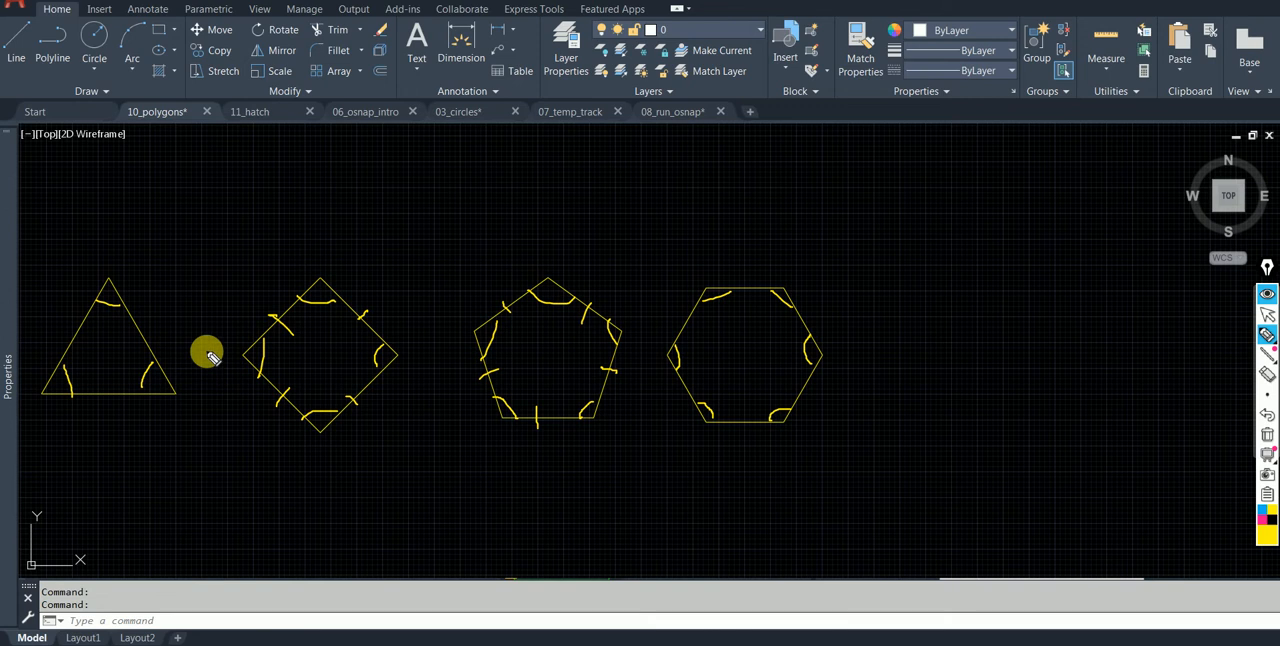
pyautogui.moveTo(138, 337); pyautogui.dragTo(148, 333)
pyautogui.moveTo(67, 338); pyautogui.dragTo(80, 335)
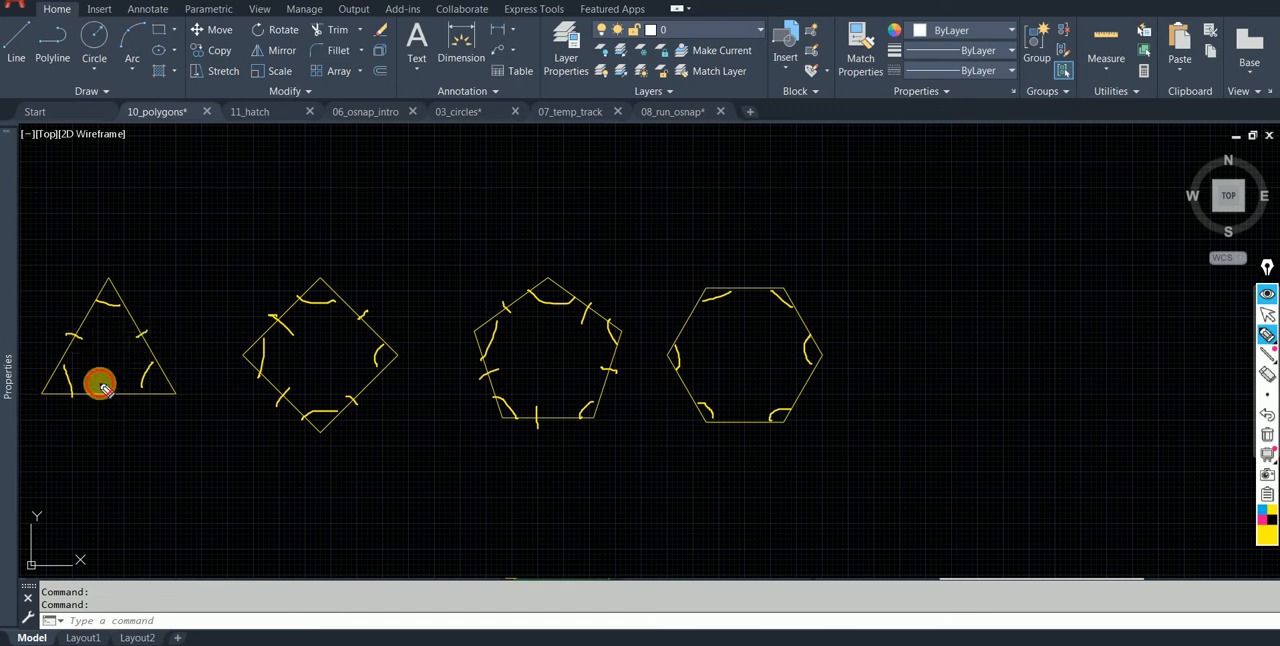
pyautogui.moveTo(100, 382); pyautogui.dragTo(100, 398)
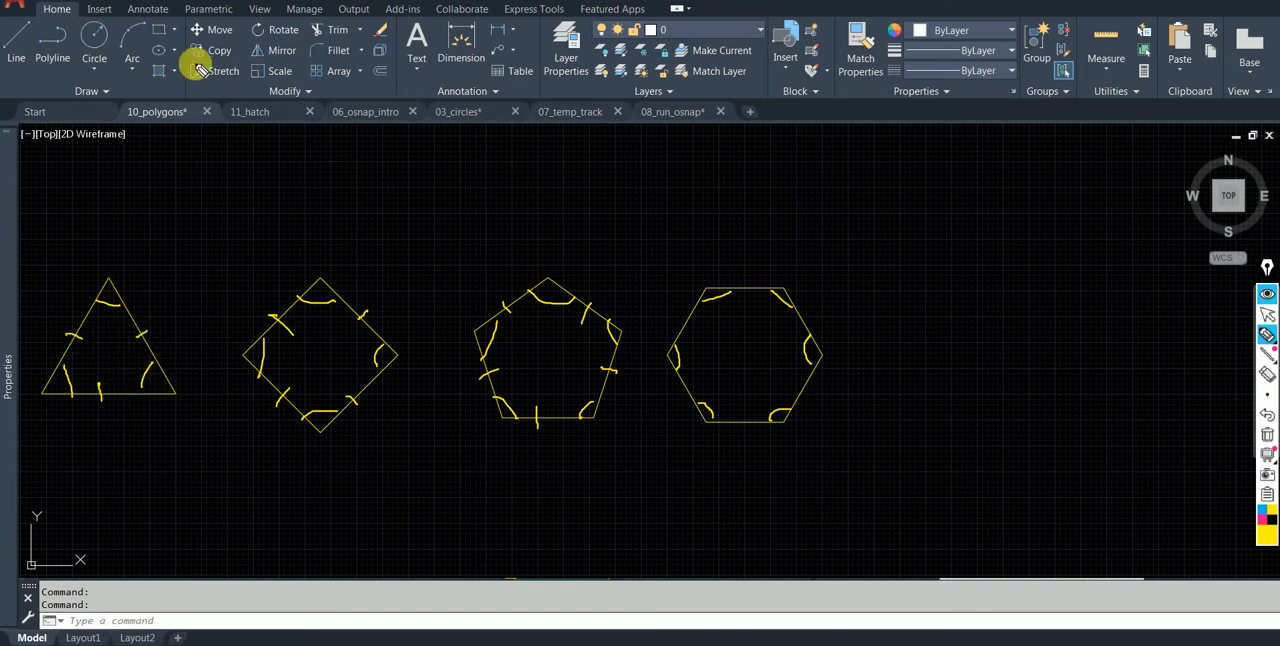
# Circle the Rectangle tool with the pen and view its Rectangle and Polygon variants.
pyautogui.moveTo(174, 29)
pyautogui.mouseDown()
pyautogui.moveTo(157, 17)
pyautogui.moveTo(174, 43)
pyautogui.mouseUp()
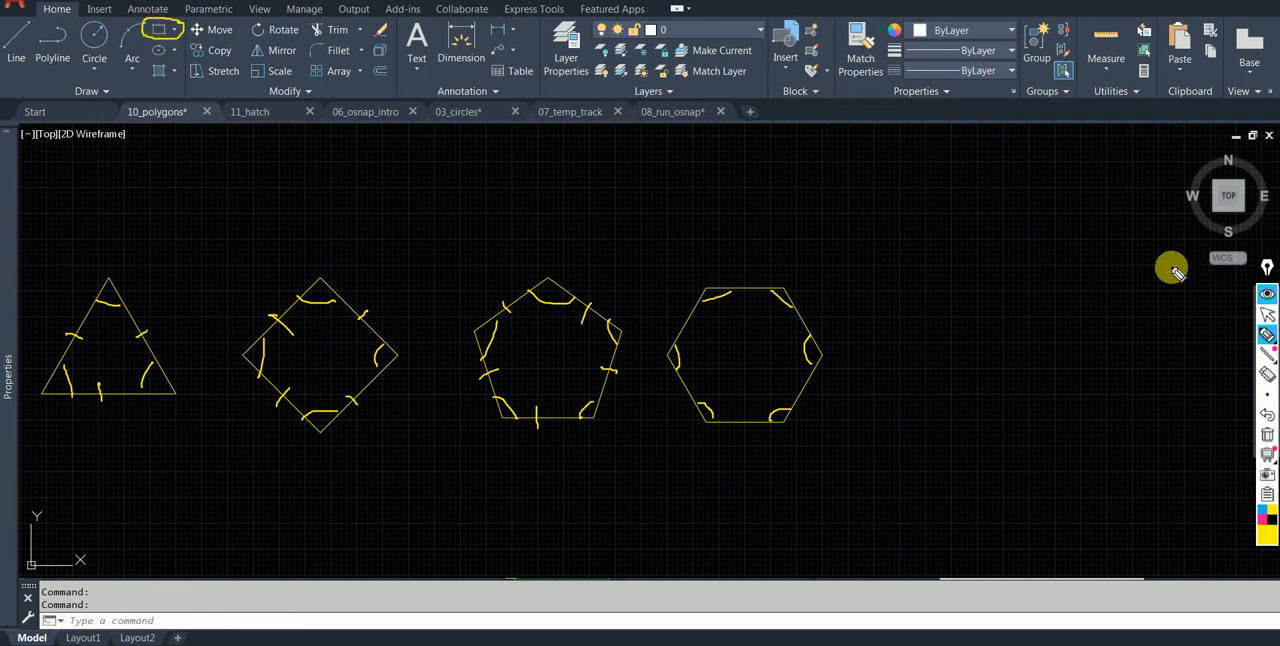
pyautogui.click(1267, 314)
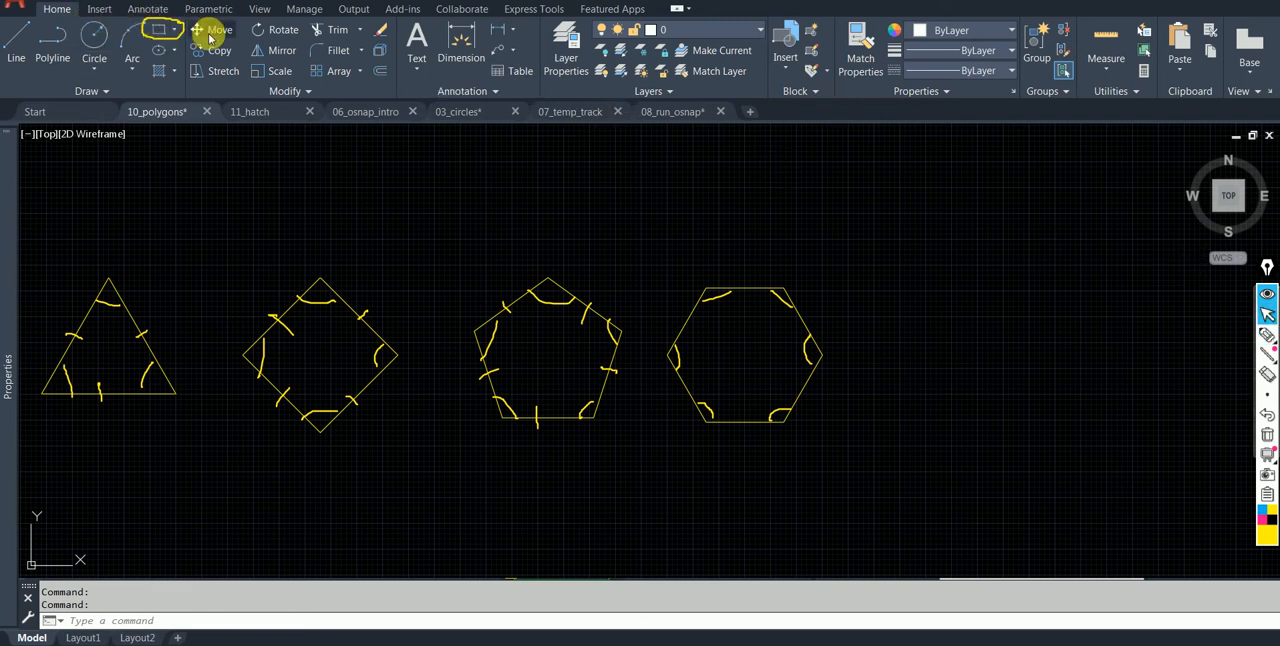
pyautogui.click(174, 29)
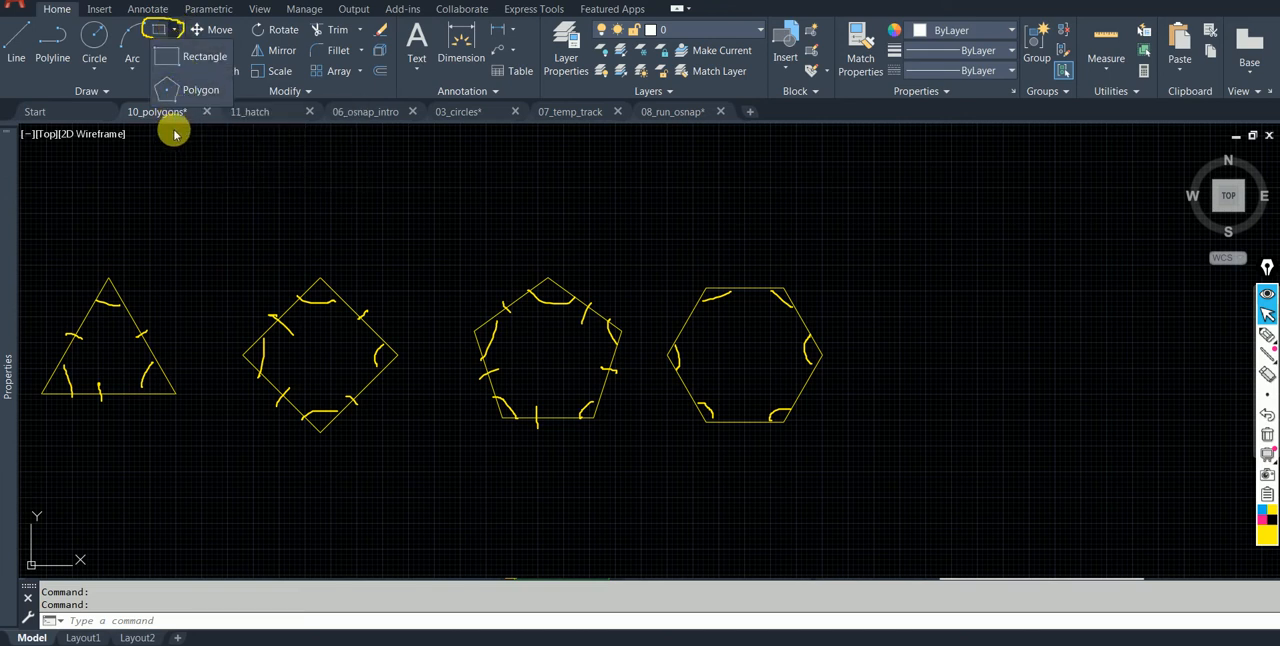
pyautogui.click(207, 215)
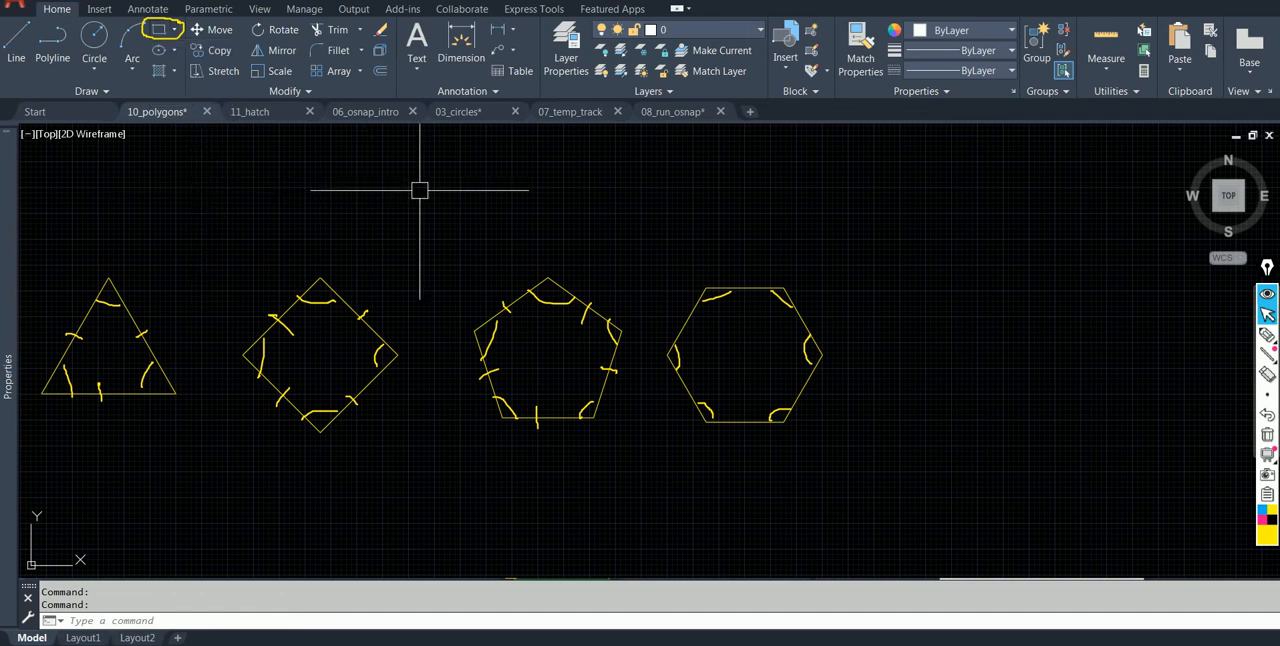
# Handwrite a double-underlined heading "Polygon" above the empty area, with the quoted command "Polygon" and an Enter arrow below it.
pyautogui.click(1267, 334)
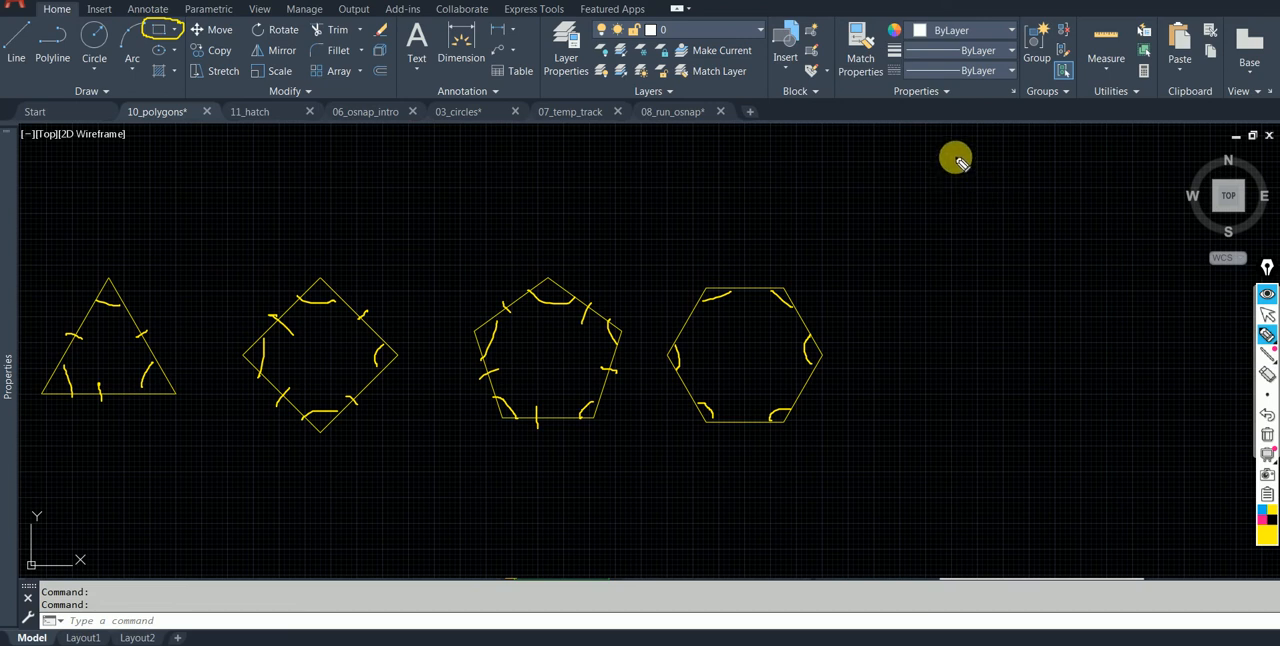
pyautogui.moveTo(957, 164); pyautogui.dragTo(1036, 170)
pyautogui.moveTo(952, 191); pyautogui.dragTo(1034, 195)
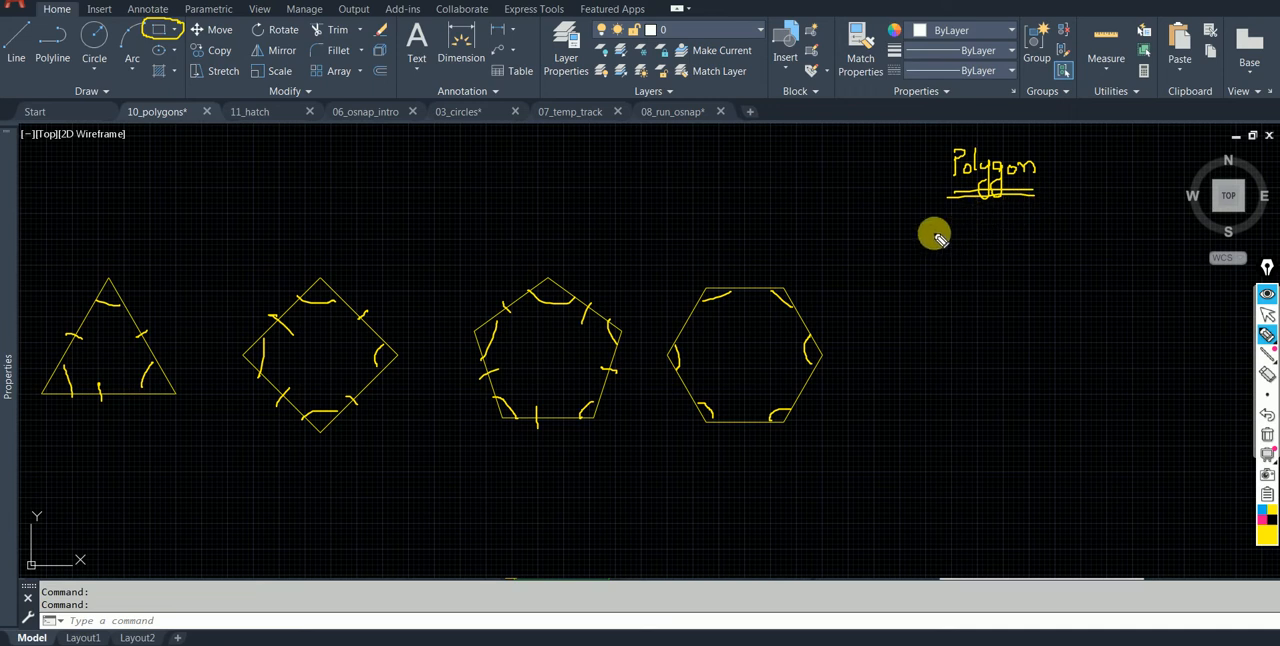
pyautogui.moveTo(932, 230); pyautogui.dragTo(934, 236)
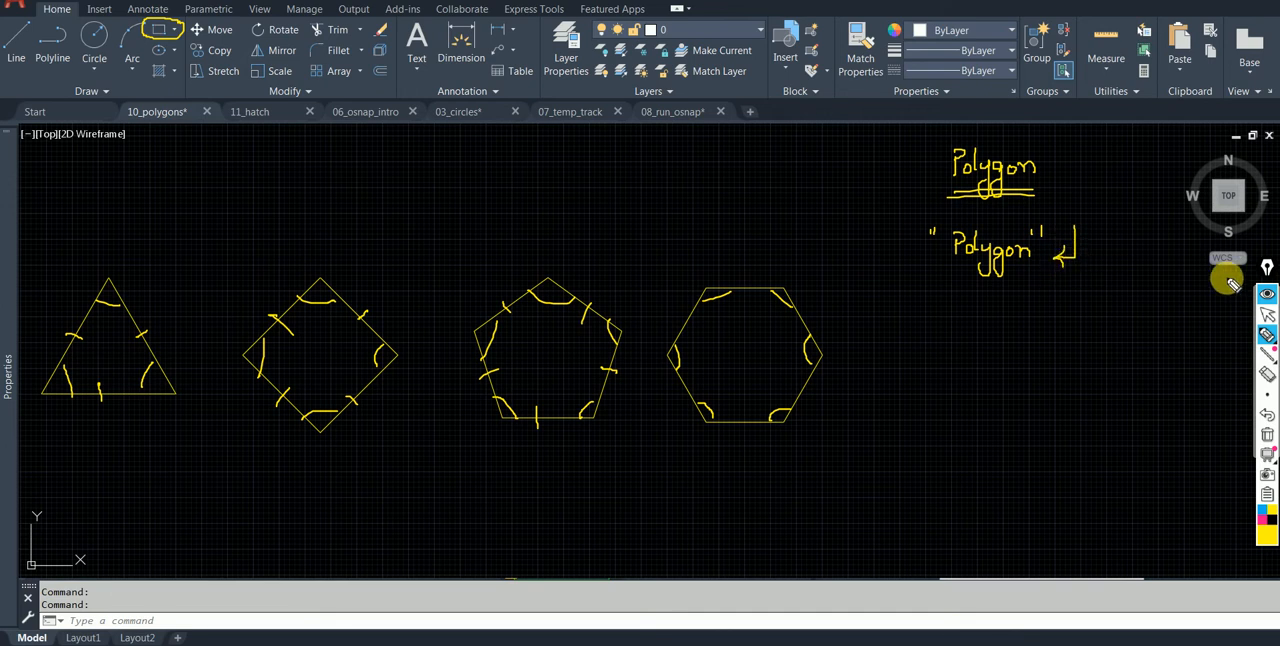
# Draw a five-sided polygon inscribed in a circle of radius 5, centred in the empty area beyond the hexagon.
pyautogui.click(1267, 314)
pyautogui.click(171, 28)
pyautogui.click(183, 89)
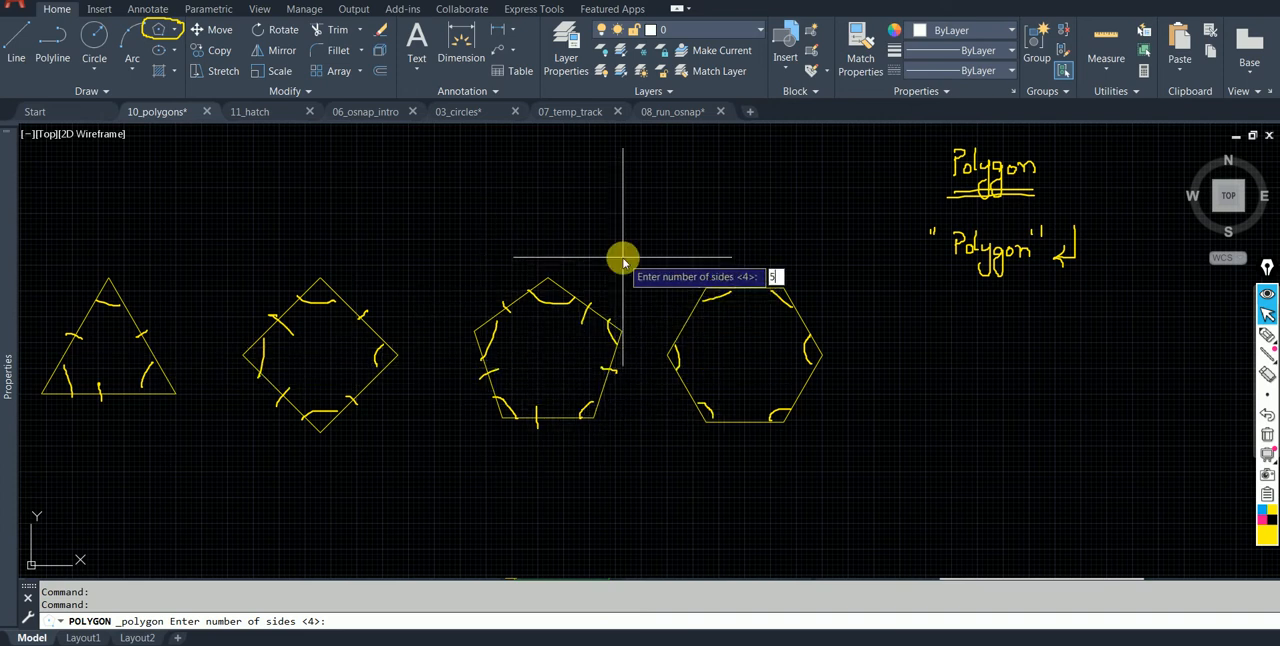
pyautogui.press('Return')
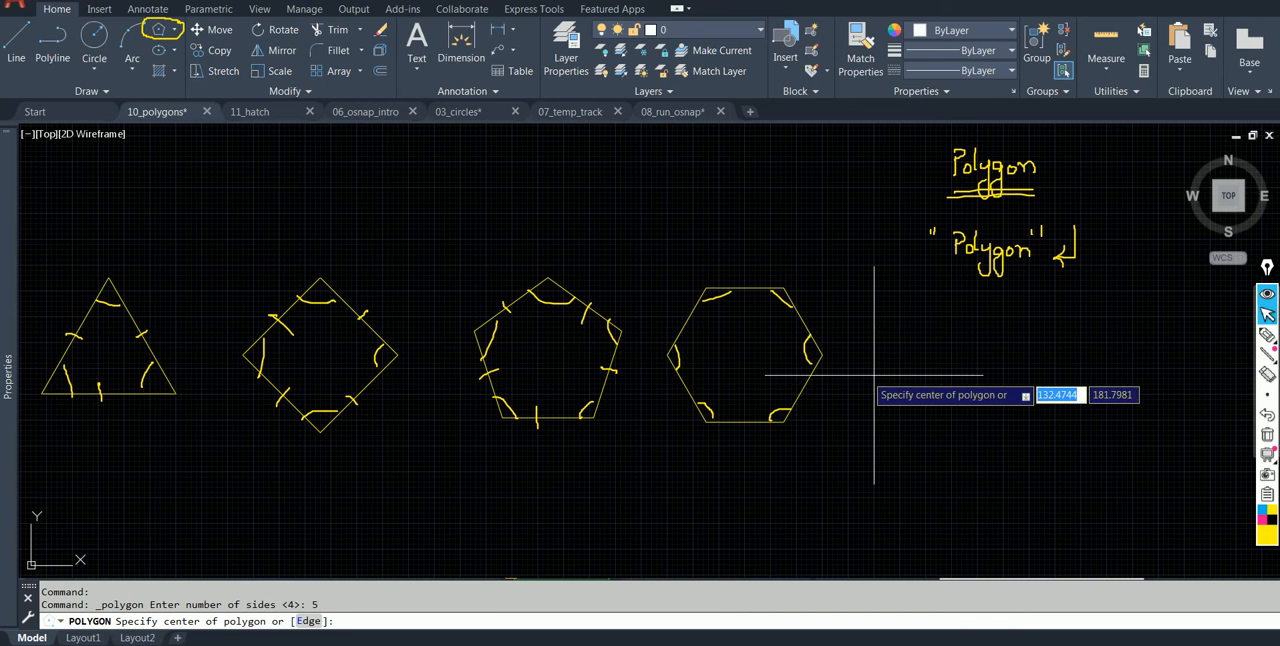
pyautogui.click(977, 434)
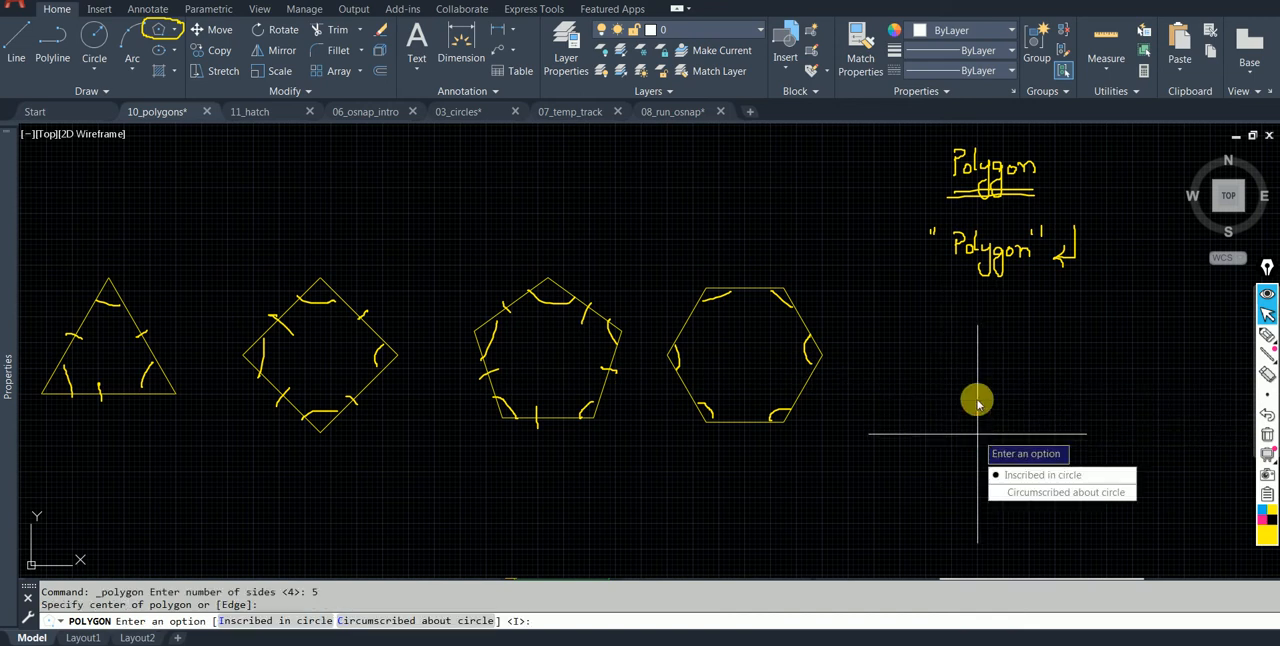
pyautogui.click(1055, 482)
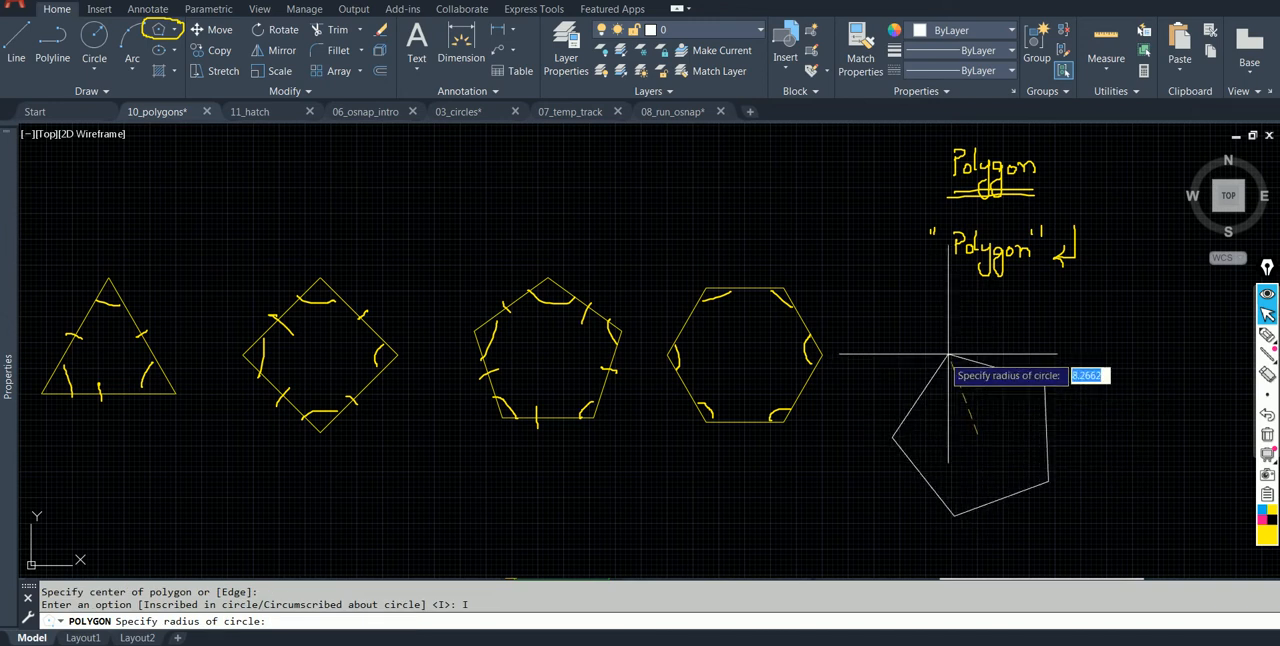
pyautogui.write('5')
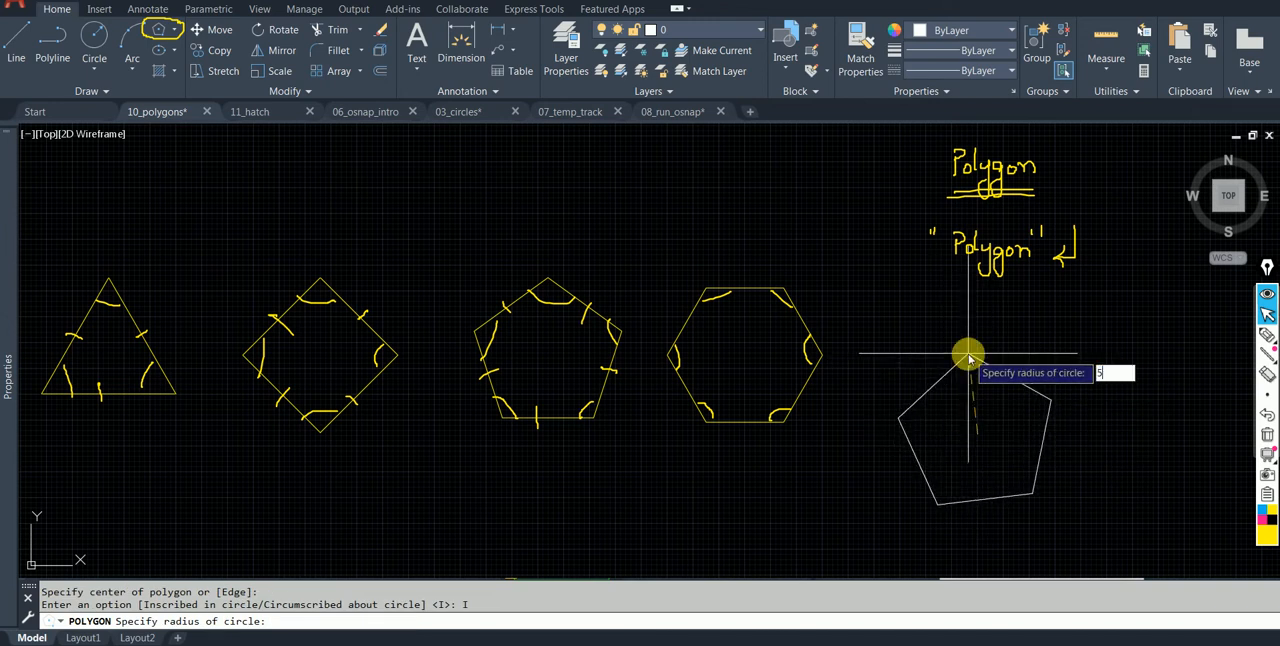
pyautogui.press('Return')
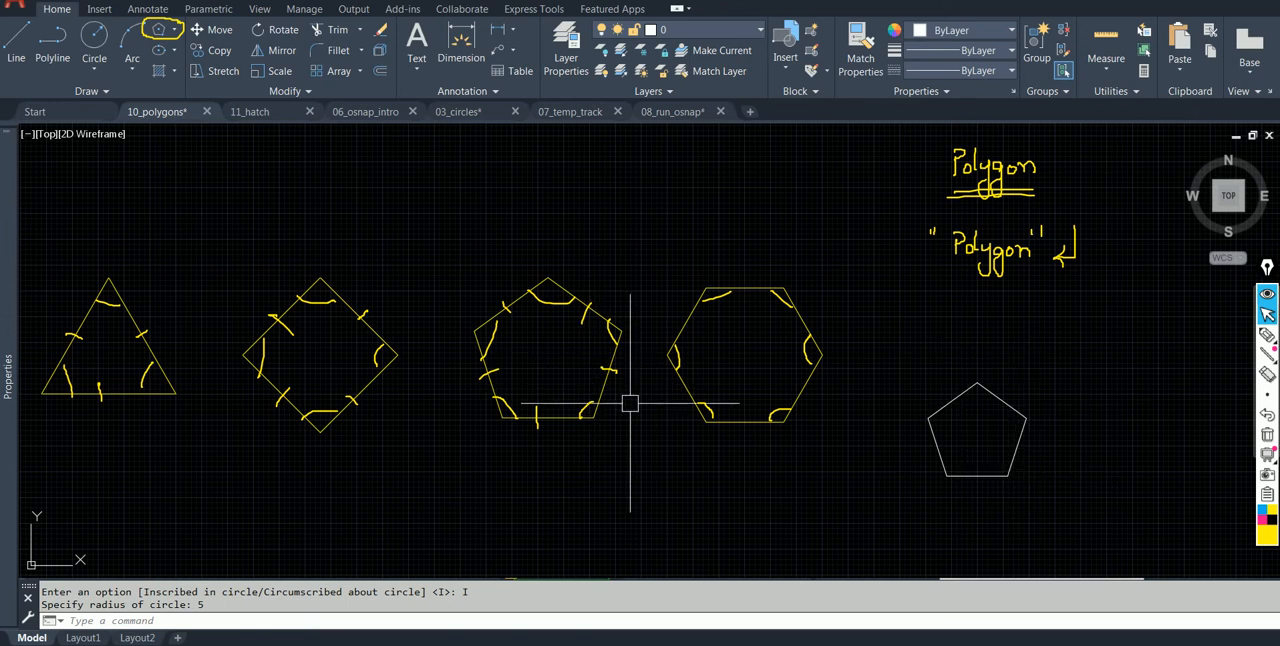
# Clear all pen annotations from the drawing area.
pyautogui.moveTo(878, 395); pyautogui.dragTo(886, 245, button='middle')
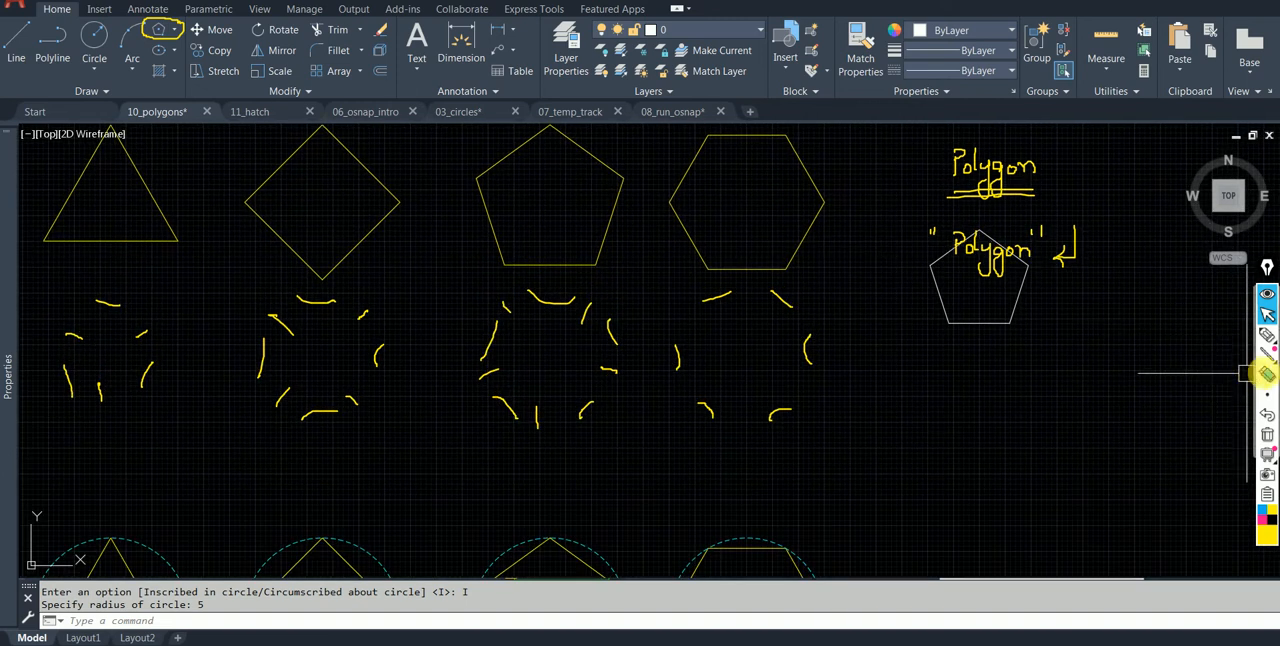
pyautogui.click(1268, 436)
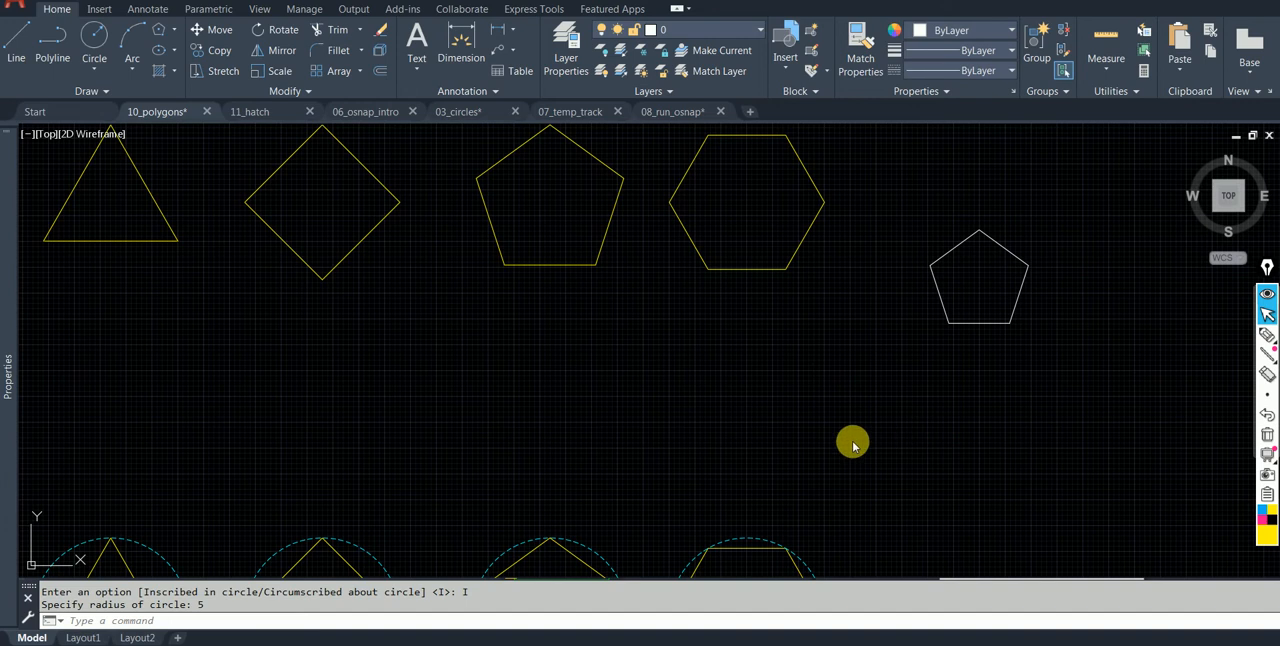
# Examine how the square relates to its dashed circle in the INSCRIBED and CIRCUMSCRIBED examples, highlighting the inscribed square and the circumscribed example's circle.
pyautogui.scroll(-3, 771, 414)
pyautogui.moveTo(771, 414); pyautogui.dragTo(763, 195, button='middle')
pyautogui.moveTo(573, 444)
pyautogui.mouseDown(button='middle')
pyautogui.moveTo(574, 294)
pyautogui.moveTo(565, 319)
pyautogui.mouseUp(button='middle')
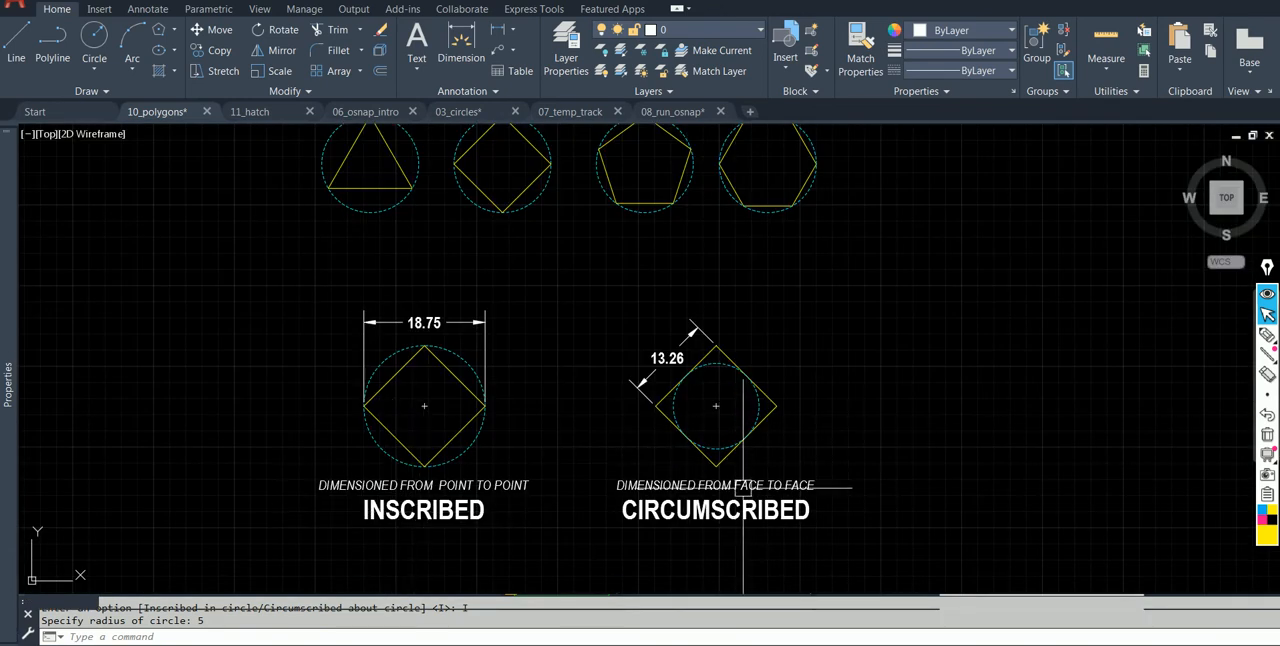
pyautogui.scroll(2, 577, 479)
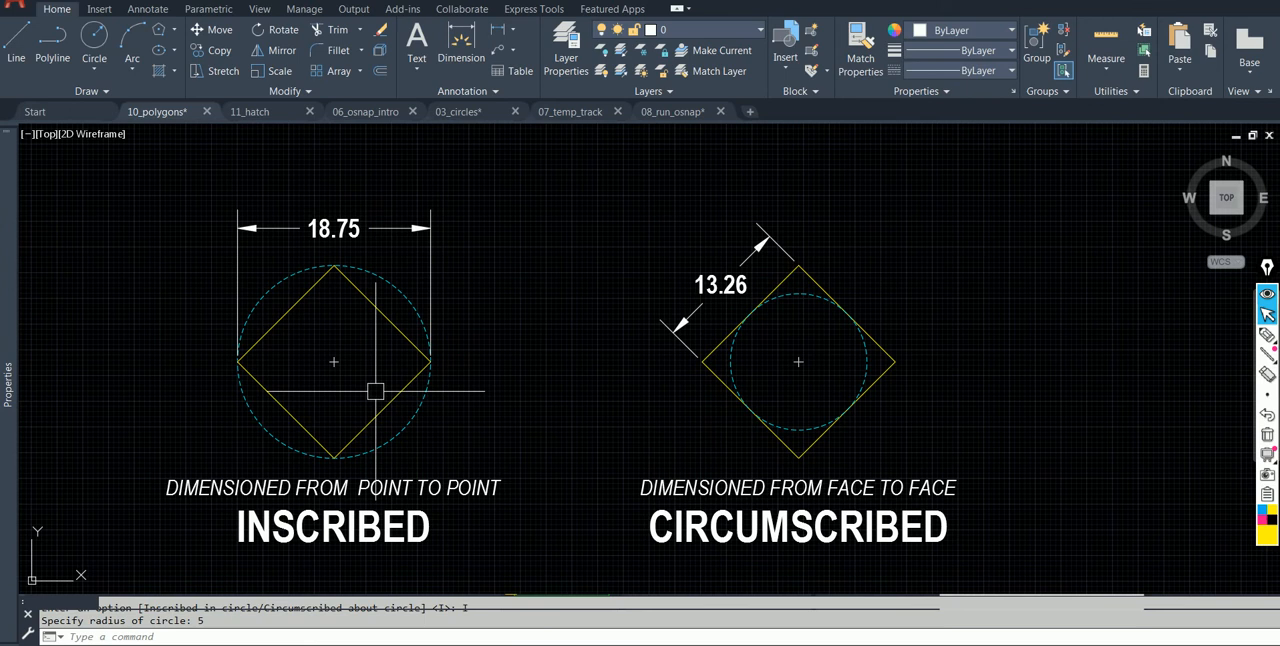
pyautogui.click(389, 318)
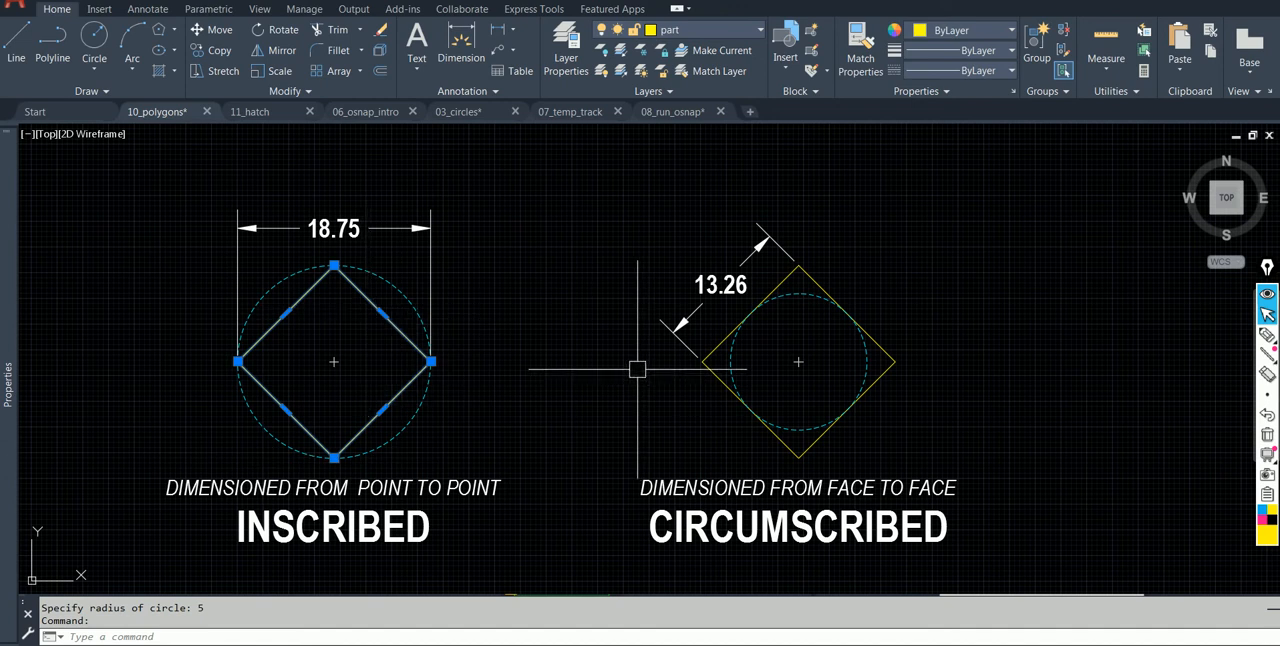
pyautogui.press('Escape')
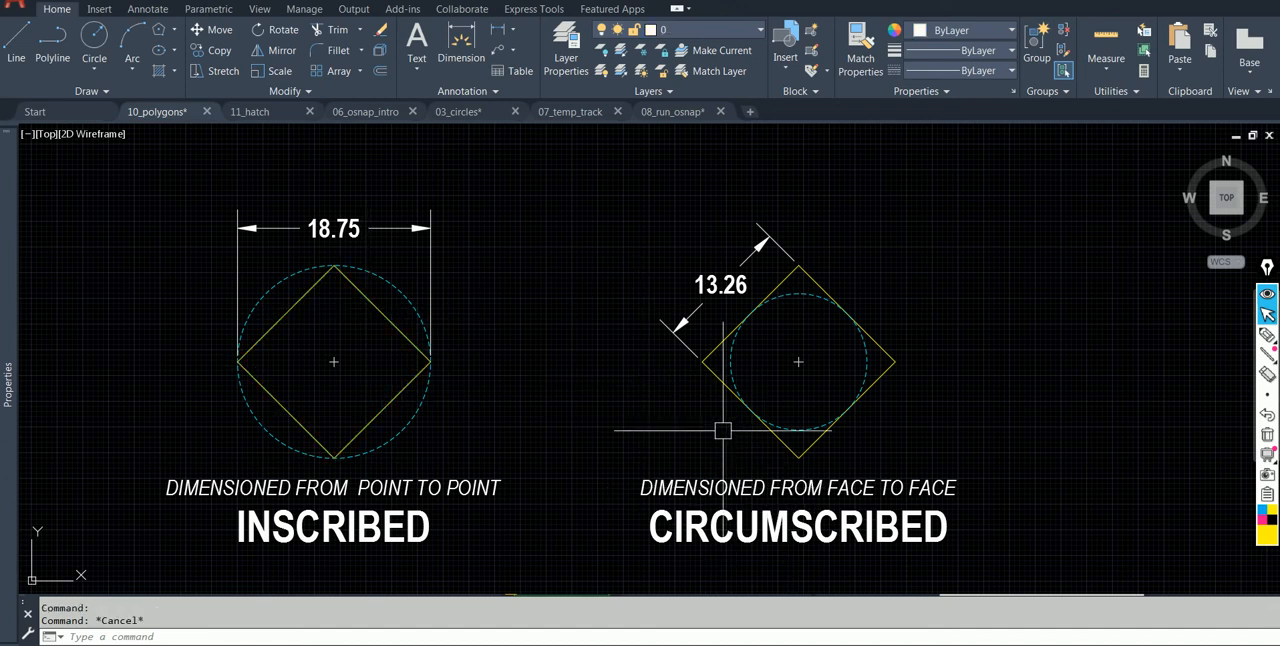
pyautogui.click(730, 361)
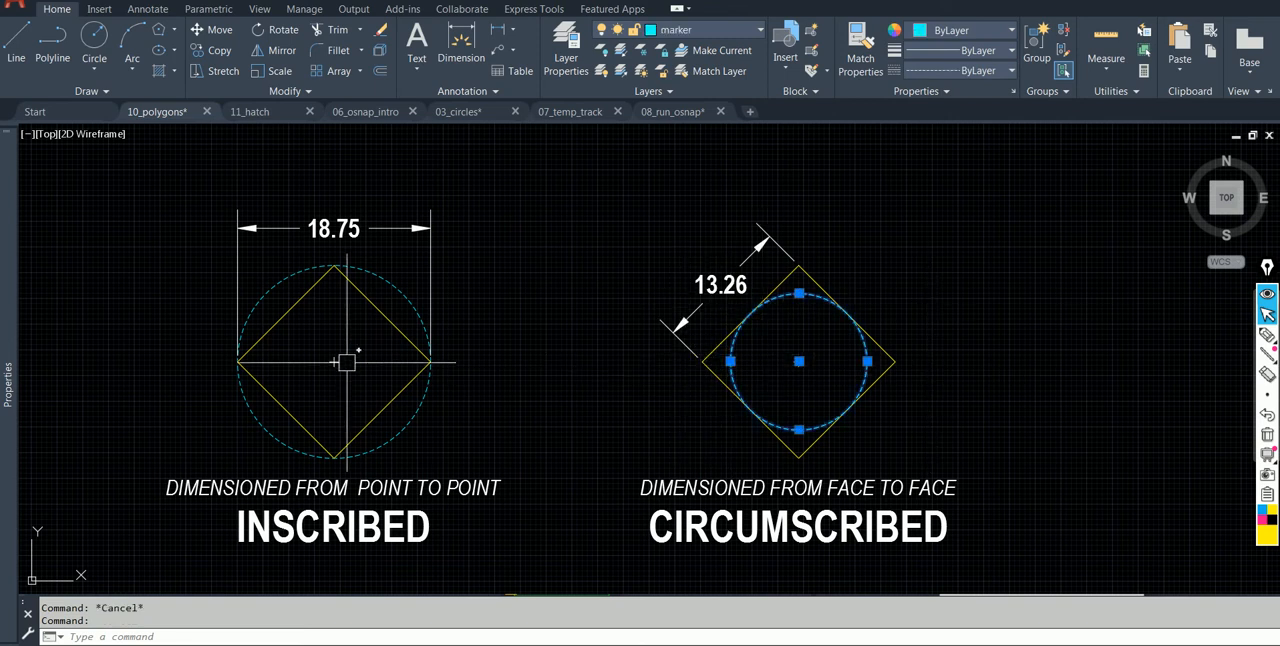
pyautogui.press('Escape')
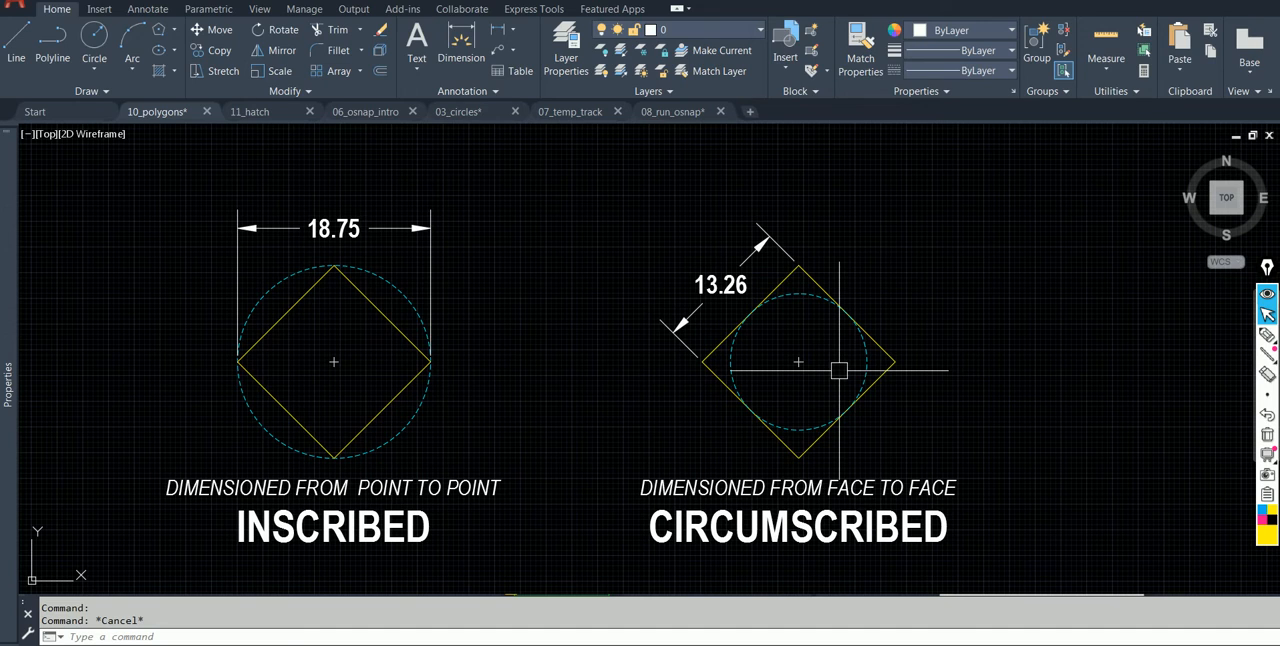
pyautogui.press('alt')
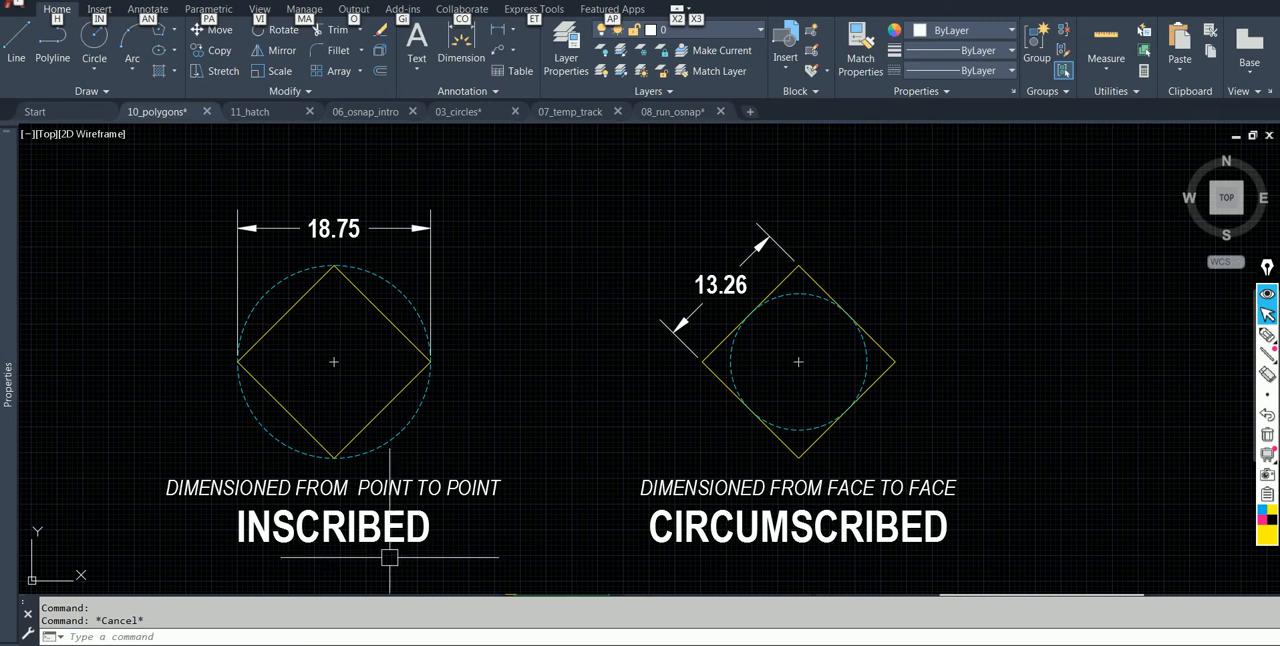
# Select the square in the INSCRIBED example to examine how it fits its dashed circle, and clear the selection.
pyautogui.press('Escape')
pyautogui.click(366, 424)
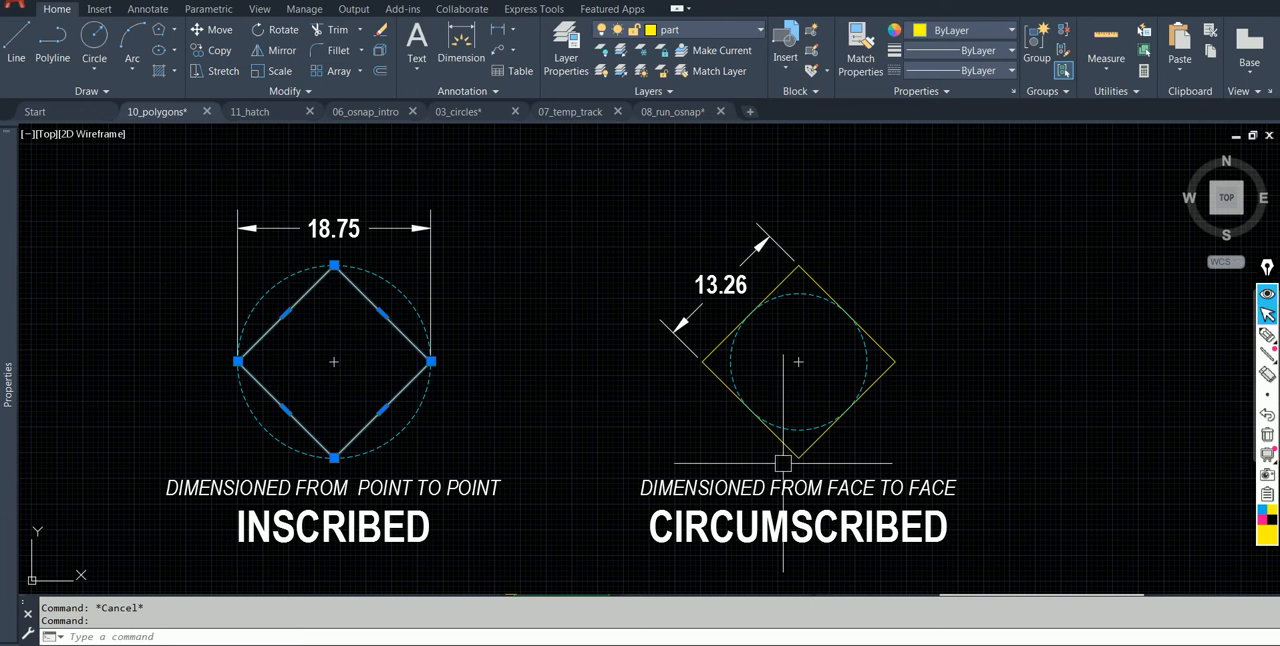
pyautogui.press('Escape')
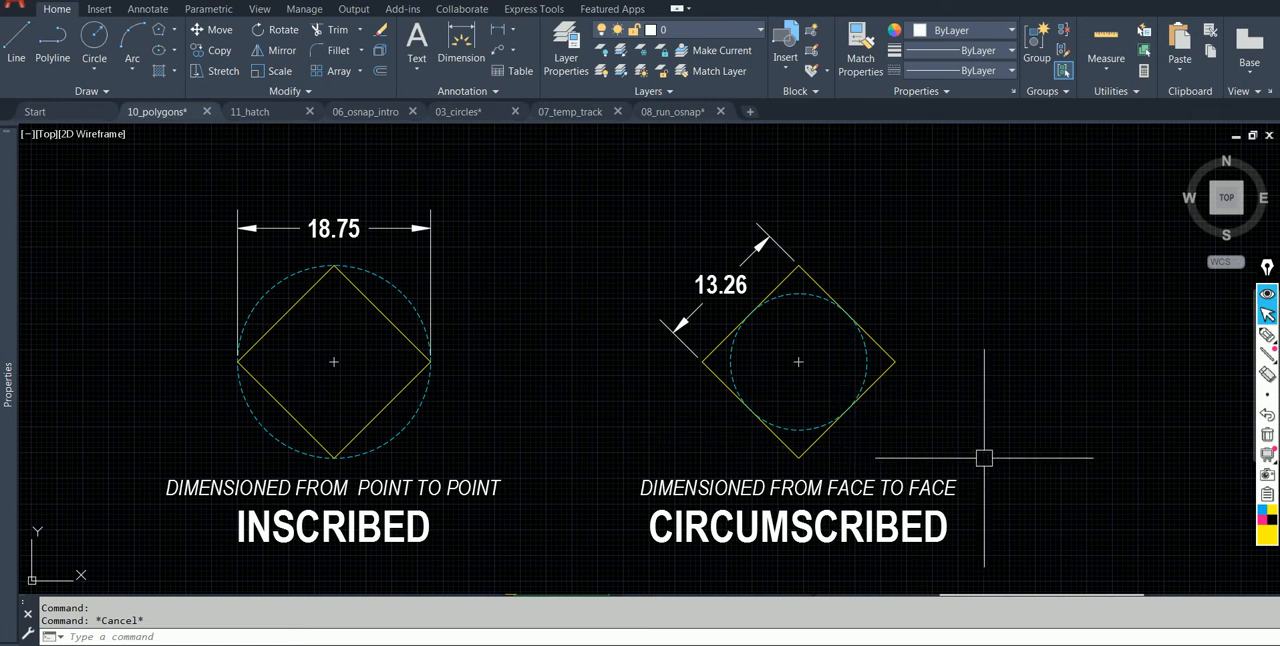
# Pen-mark an underline beneath DIMENSIONED and the measuring lines corner-to-corner across the inscribed square and face-to-face across the circumscribed one; clear the marks.
pyautogui.click(1267, 334)
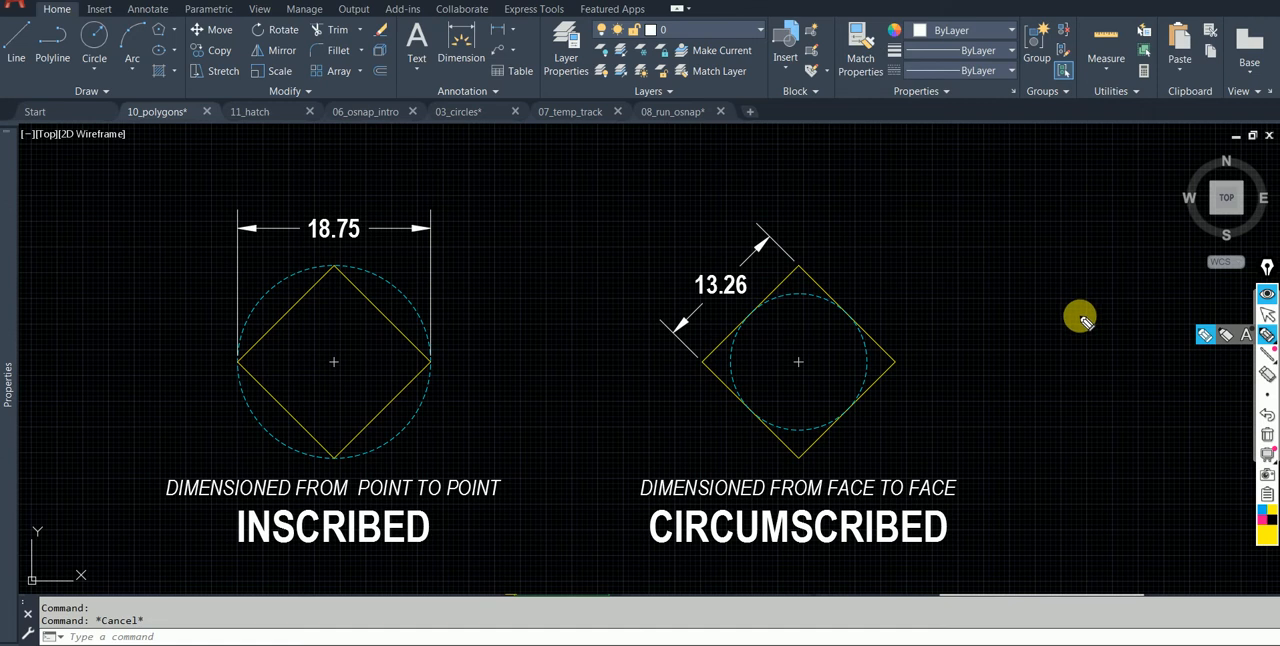
pyautogui.click(176, 508)
pyautogui.moveTo(176, 507); pyautogui.dragTo(278, 510)
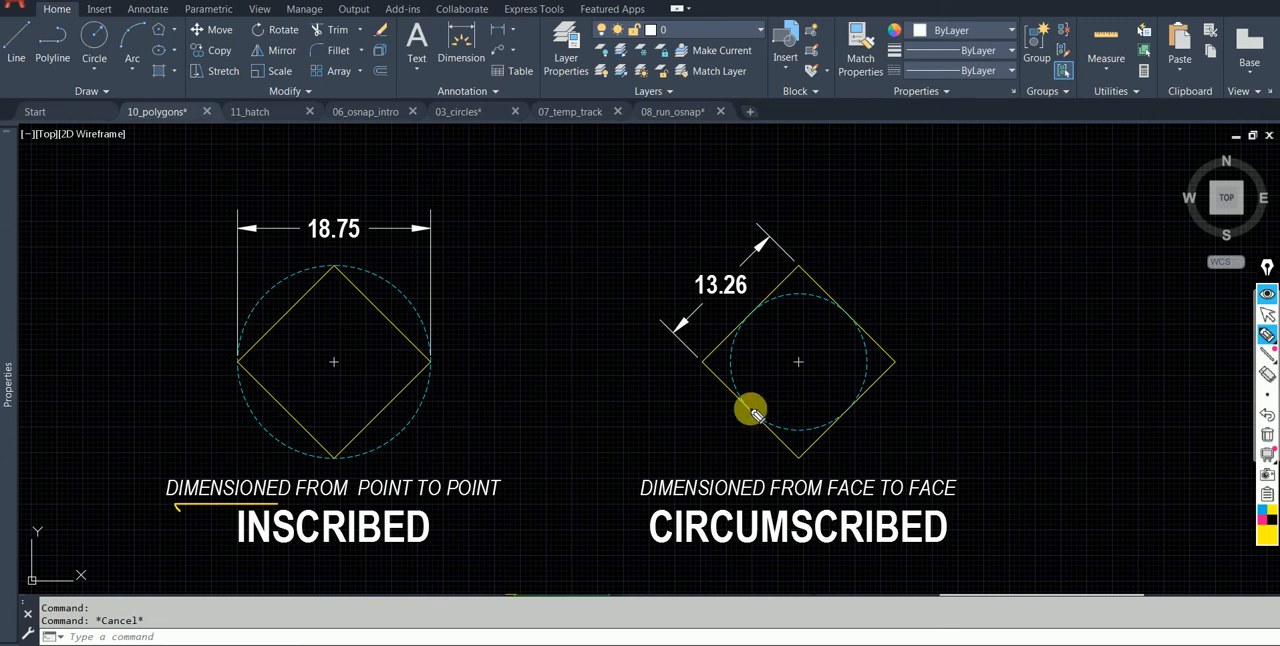
pyautogui.moveTo(749, 408); pyautogui.dragTo(853, 318)
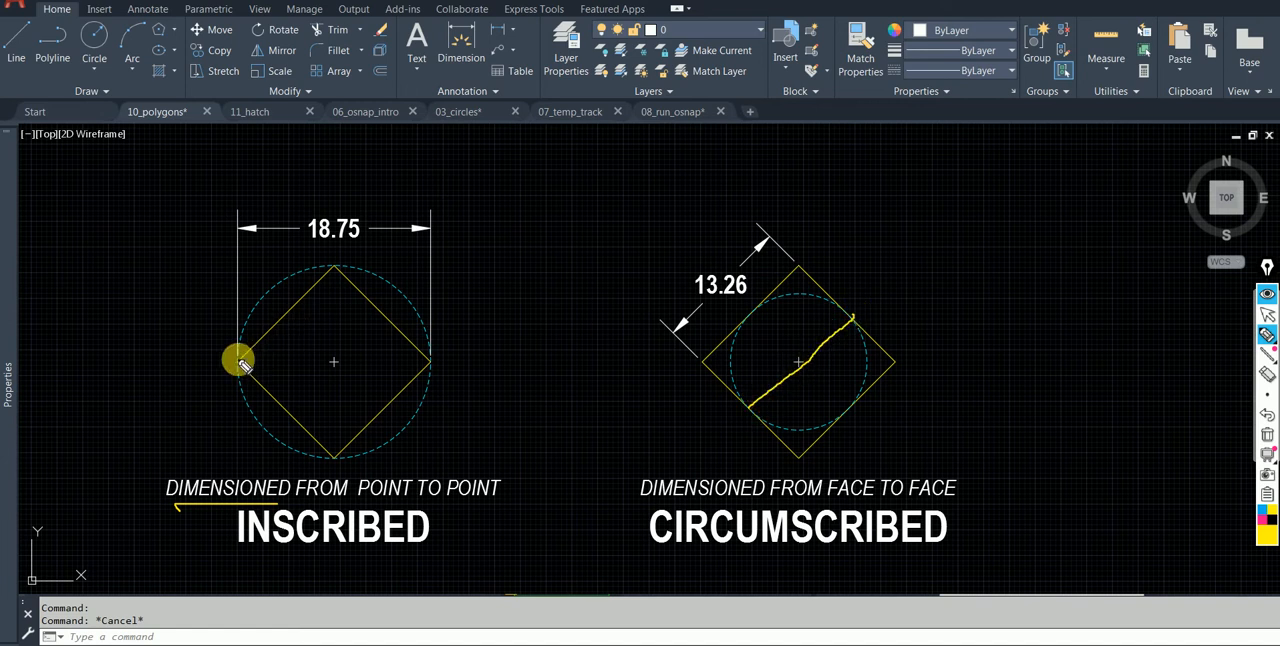
pyautogui.moveTo(240, 362); pyautogui.dragTo(431, 362)
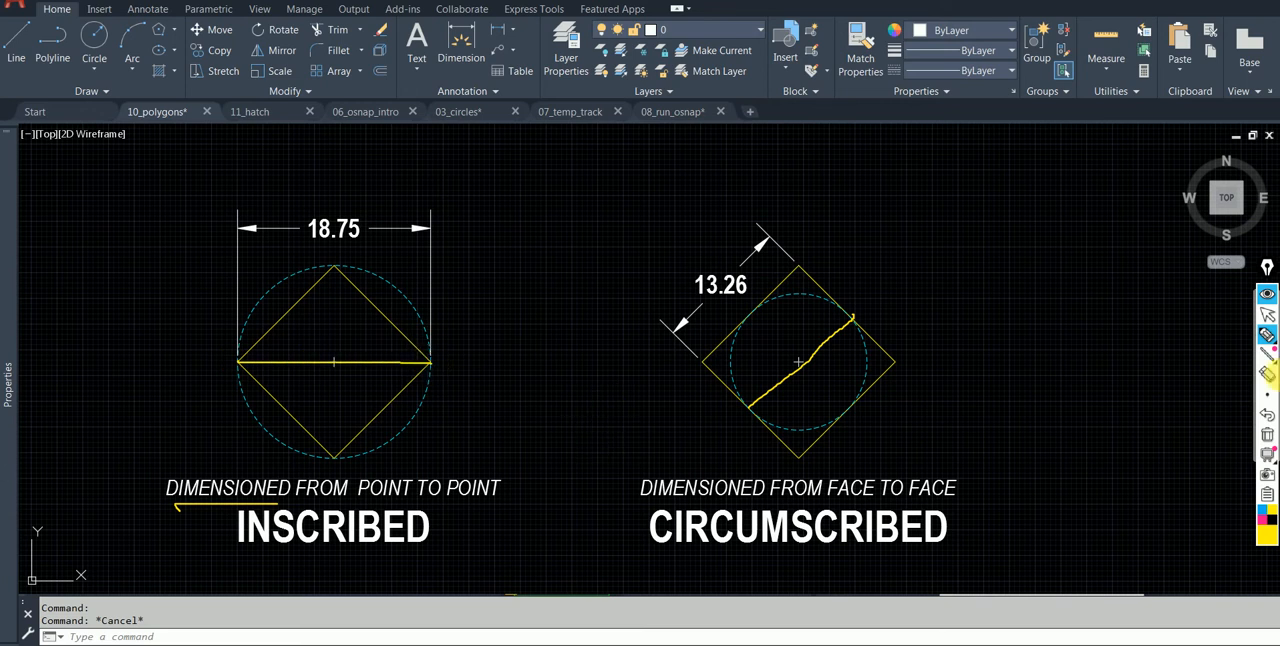
pyautogui.click(1267, 433)
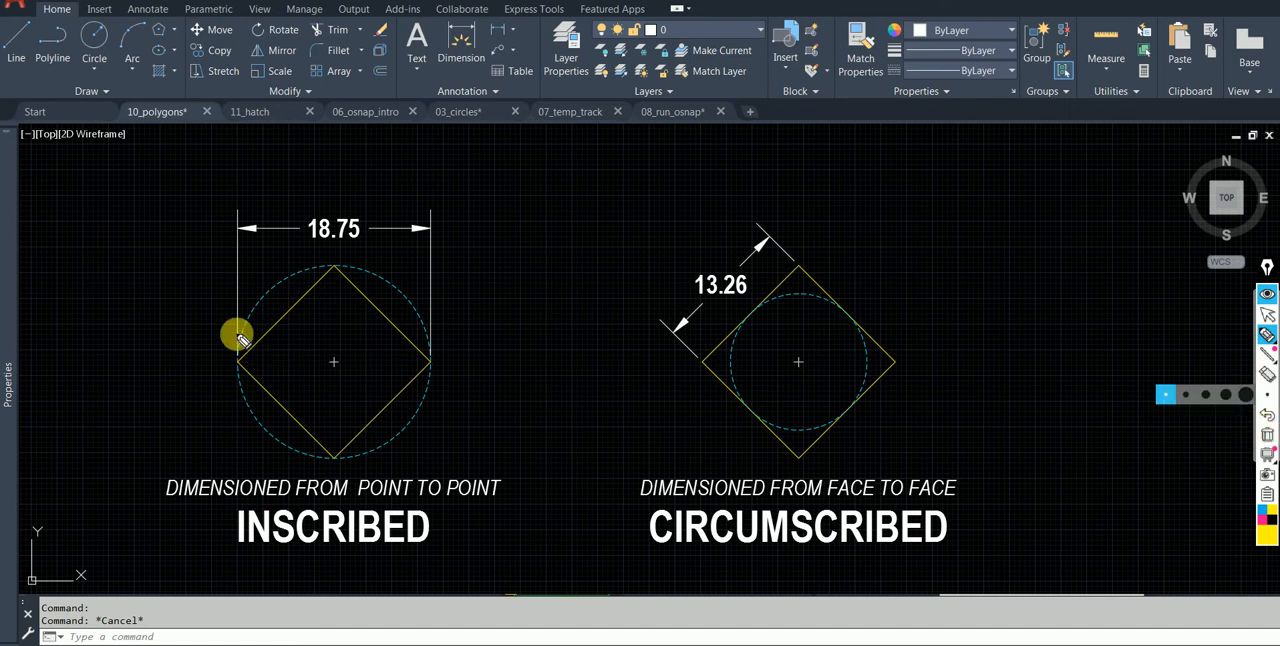
# Circle the INSCRIBED label, draw pen lines outward from three corners of its square, and clear the annotations.
pyautogui.moveTo(434, 490)
pyautogui.mouseDown()
pyautogui.moveTo(314, 493)
pyautogui.moveTo(242, 550)
pyautogui.moveTo(457, 509)
pyautogui.mouseUp()
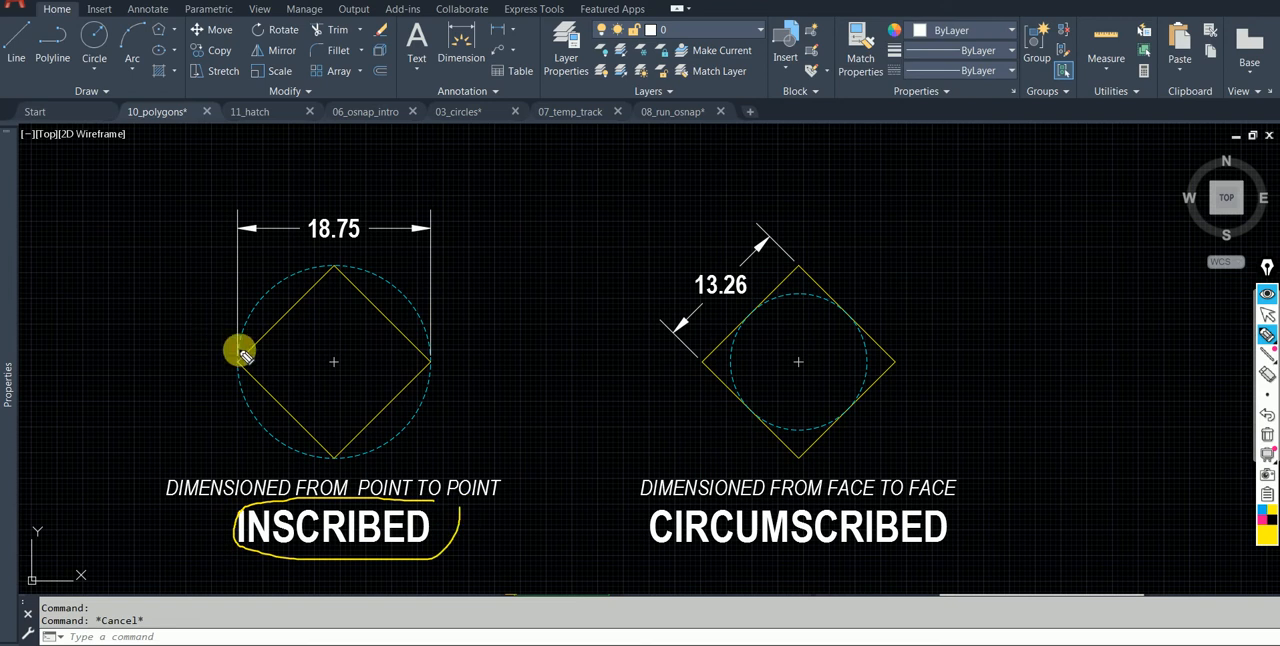
pyautogui.moveTo(240, 366); pyautogui.dragTo(226, 249)
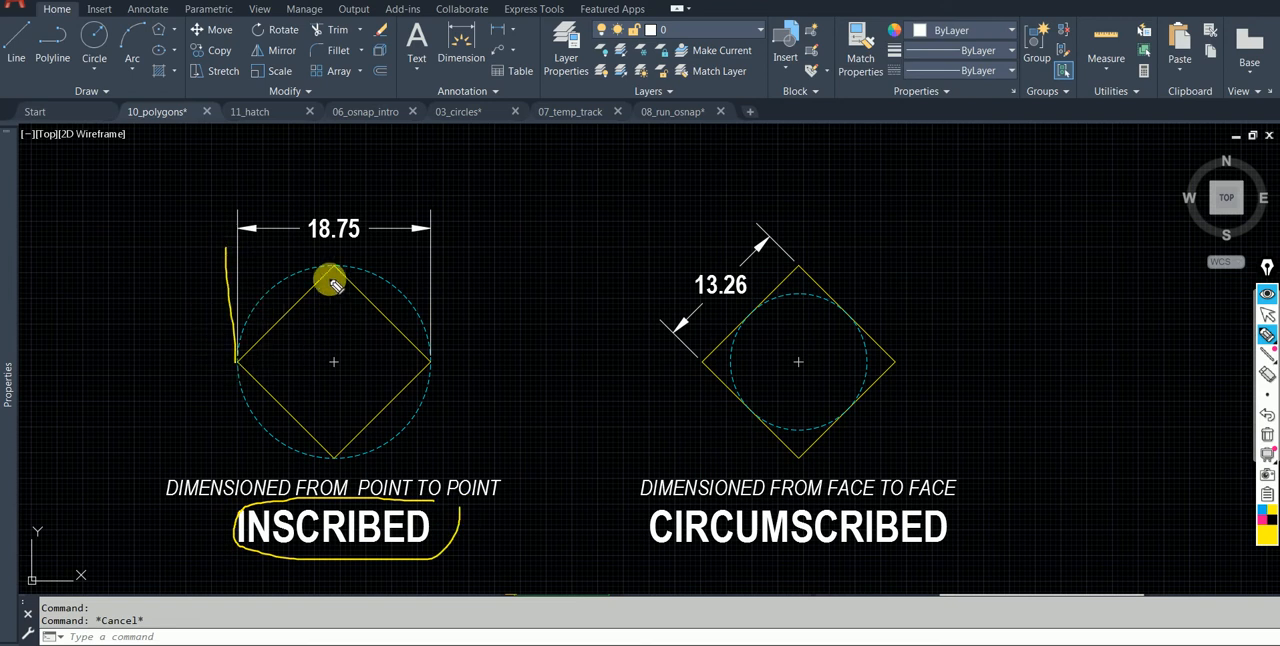
pyautogui.moveTo(332, 268); pyautogui.dragTo(393, 212)
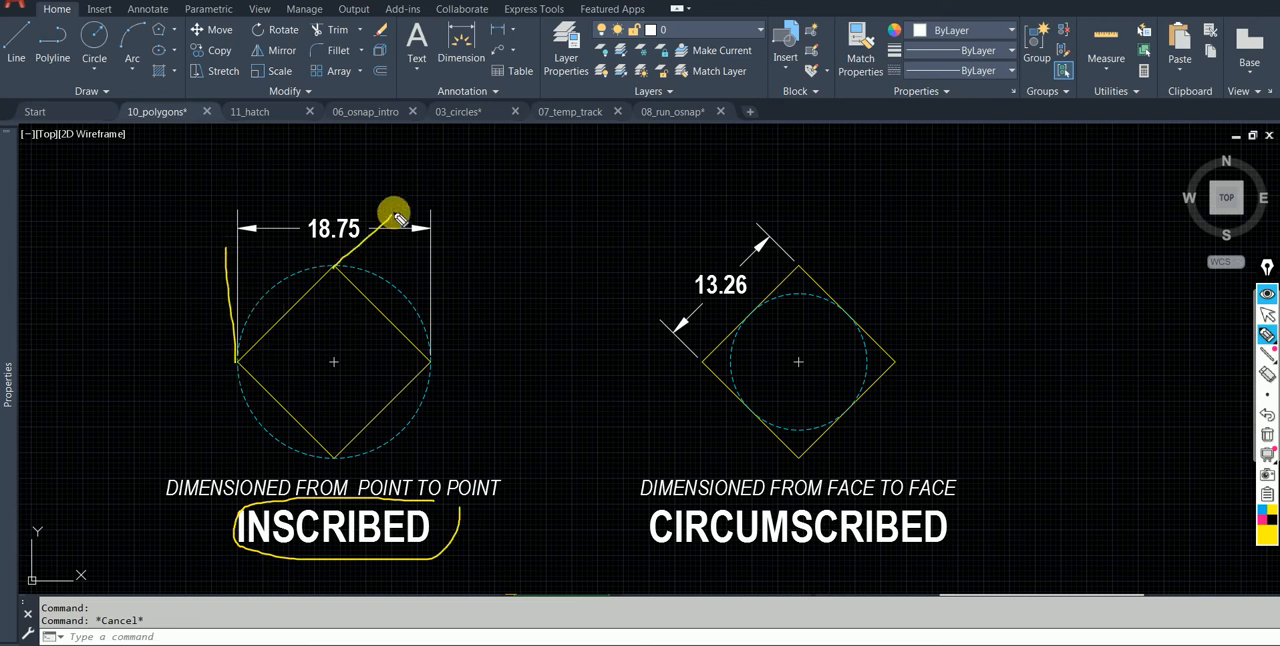
pyautogui.moveTo(431, 362); pyautogui.dragTo(531, 280)
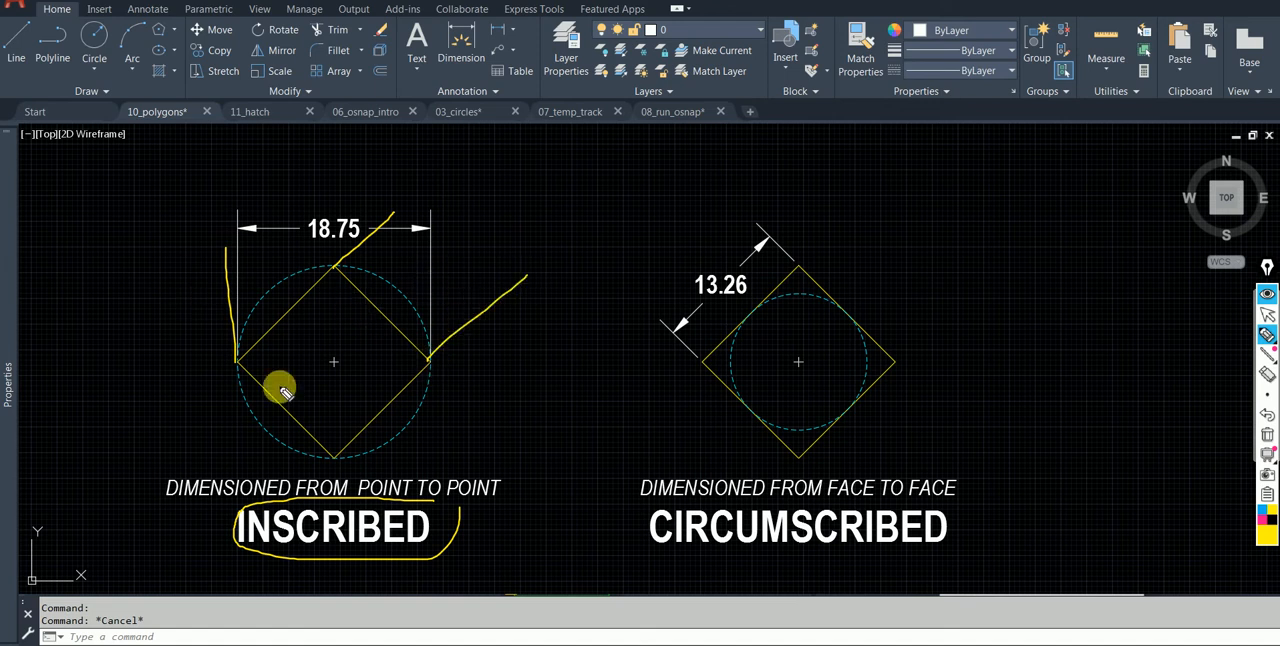
pyautogui.click(1262, 434)
# Draw upright pen lines from the inscribed square's two side corners, cross its top corner, and circle the INSCRIBED label.
pyautogui.moveTo(237, 360); pyautogui.dragTo(237, 276)
pyautogui.moveTo(346, 259)
pyautogui.mouseDown()
pyautogui.moveTo(320, 275)
pyautogui.moveTo(343, 284)
pyautogui.mouseUp()
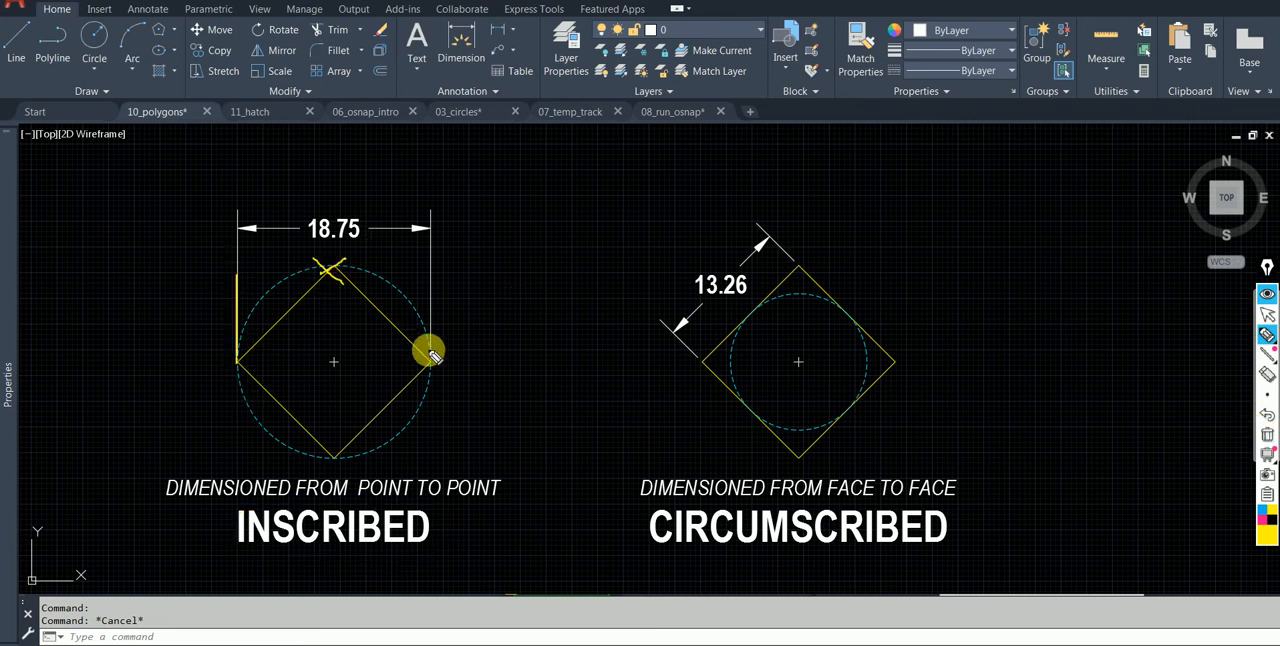
pyautogui.moveTo(430, 360); pyautogui.dragTo(421, 190)
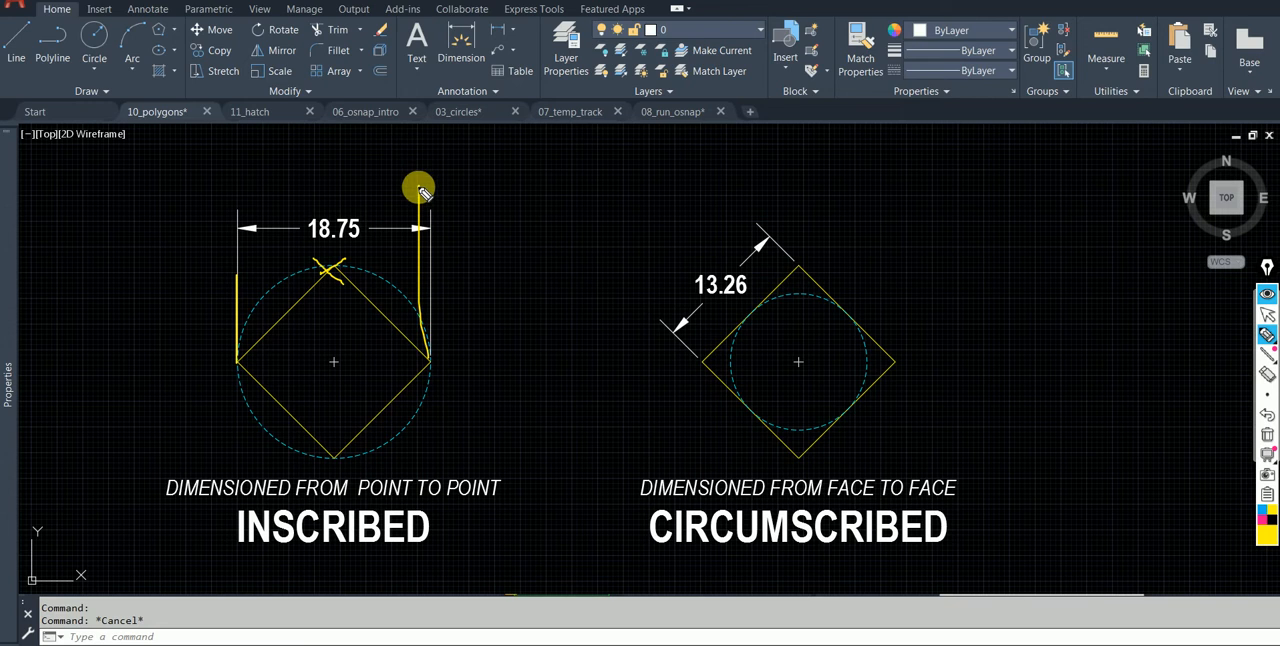
pyautogui.moveTo(286, 493)
pyautogui.mouseDown()
pyautogui.moveTo(463, 556)
pyautogui.moveTo(440, 520)
pyautogui.mouseUp()
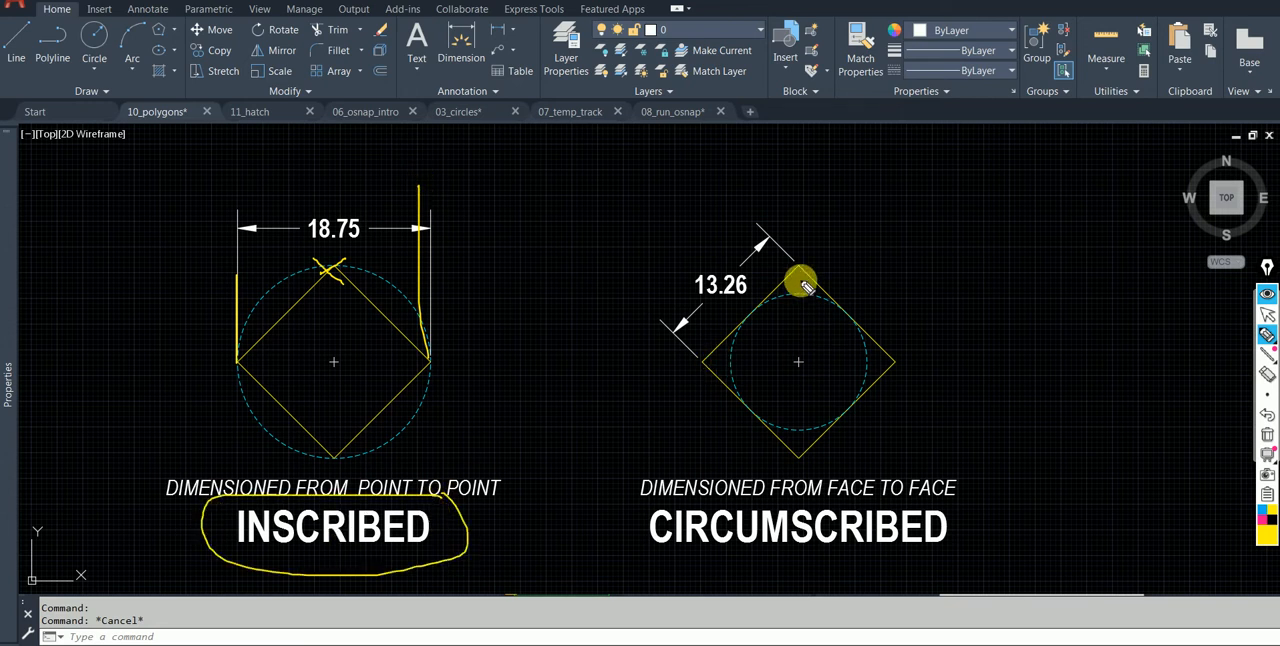
# Sketch a dimension along the circumscribed square's upper-right side, circle FACE TO FACE, and double-underline CIRCUMSCRIBED.
pyautogui.moveTo(800, 265); pyautogui.dragTo(851, 186)
pyautogui.moveTo(893, 362)
pyautogui.mouseDown()
pyautogui.moveTo(968, 273)
pyautogui.moveTo(834, 240)
pyautogui.moveTo(846, 217)
pyautogui.mouseUp()
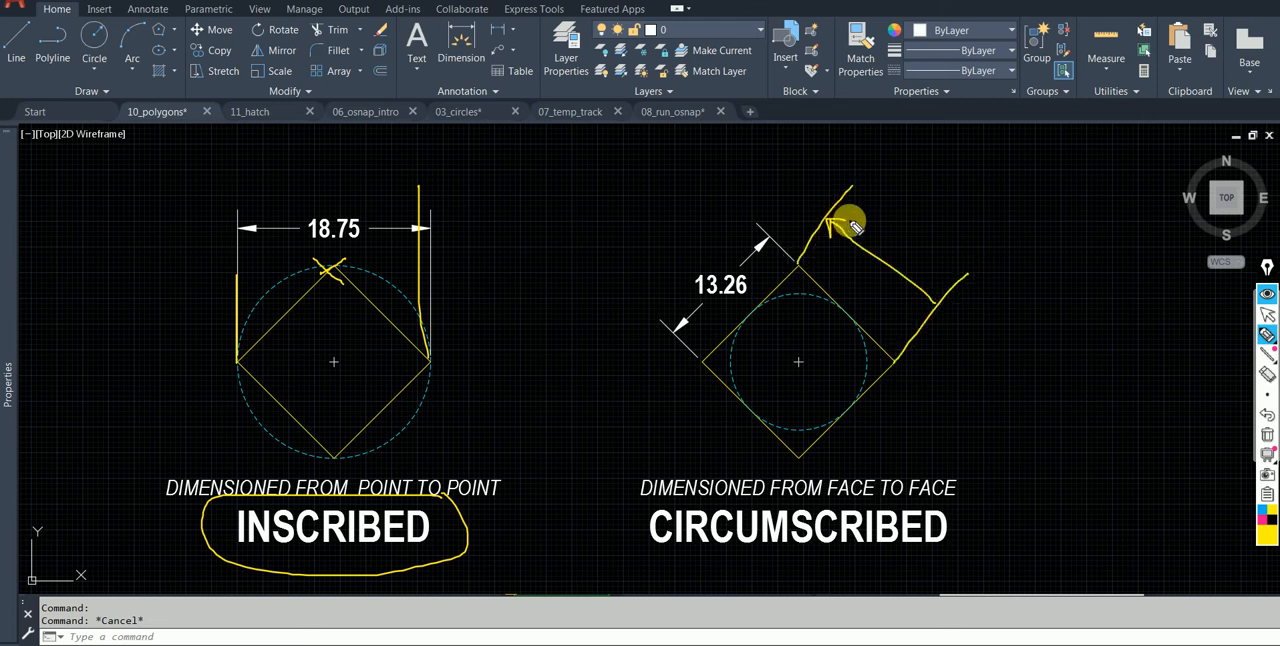
pyautogui.moveTo(917, 290)
pyautogui.mouseDown()
pyautogui.moveTo(931, 303)
pyautogui.moveTo(933, 287)
pyautogui.mouseUp()
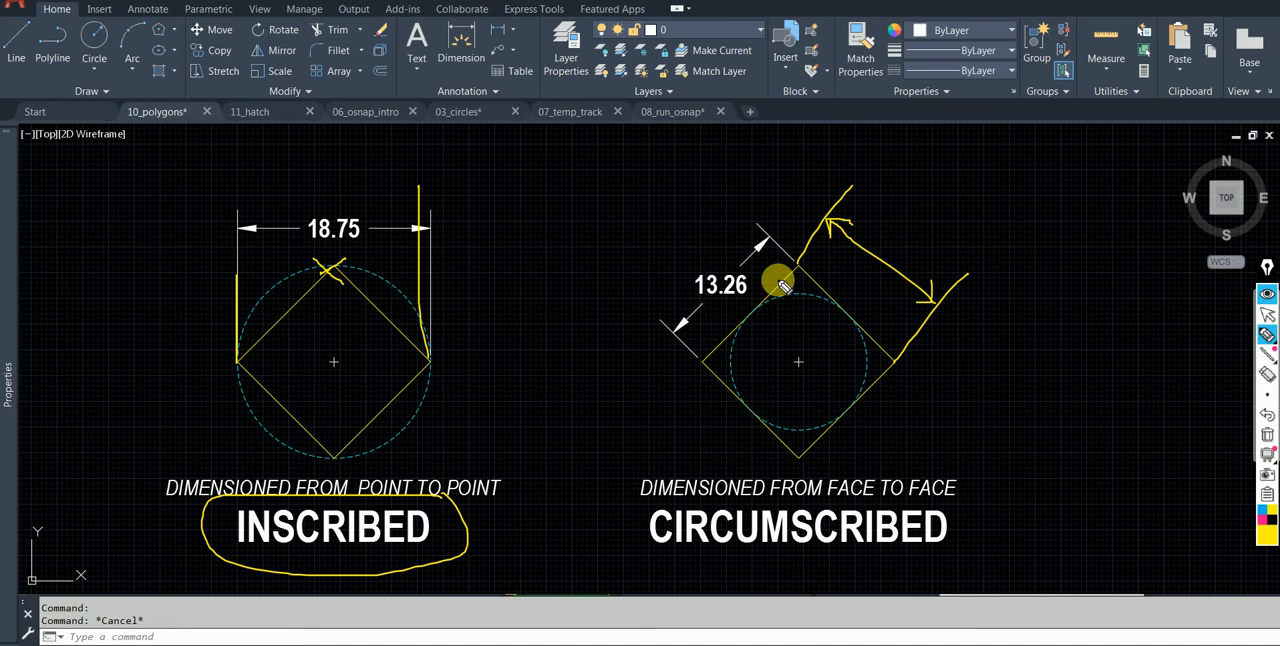
pyautogui.moveTo(962, 464)
pyautogui.mouseDown()
pyautogui.moveTo(871, 463)
pyautogui.moveTo(891, 508)
pyautogui.moveTo(983, 474)
pyautogui.mouseUp()
pyautogui.moveTo(656, 560); pyautogui.dragTo(871, 555)
pyautogui.moveTo(651, 562); pyautogui.dragTo(820, 565)
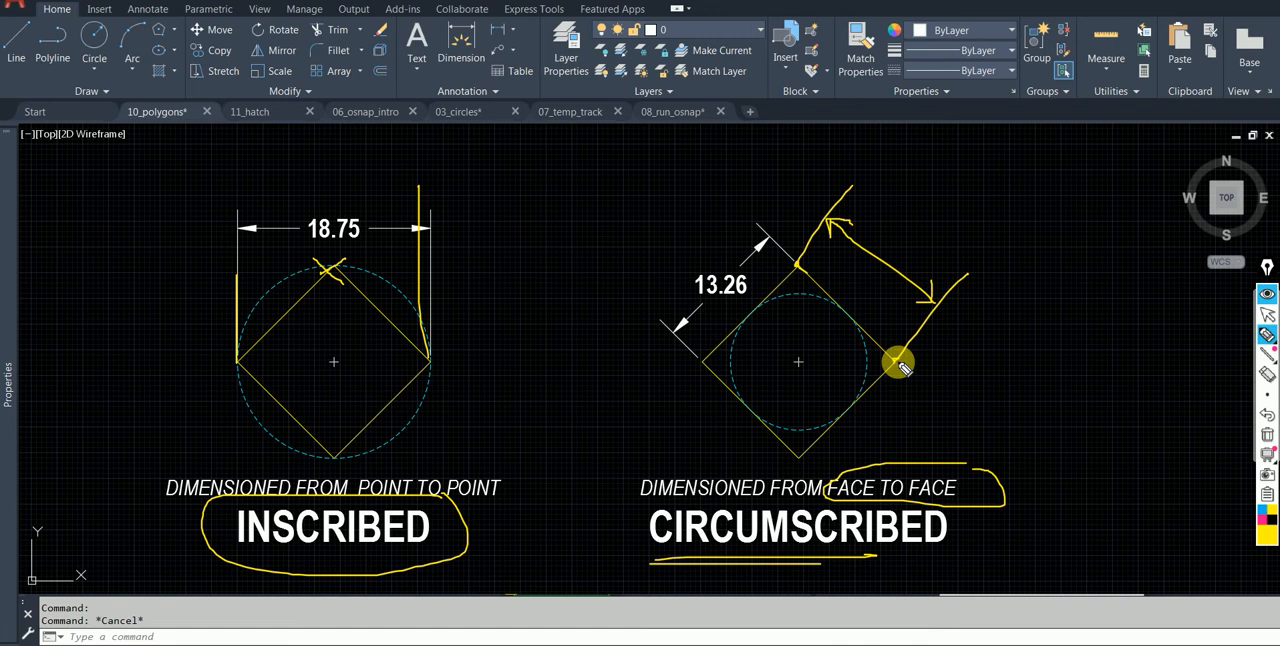
# Draw pen lines from the inscribed square's top and right corners with an arrow toward the 13.26 dimension, and clear the annotations.
pyautogui.moveTo(326, 270); pyautogui.dragTo(478, 155)
pyautogui.moveTo(428, 356)
pyautogui.mouseDown()
pyautogui.moveTo(536, 275)
pyautogui.moveTo(737, 279)
pyautogui.moveTo(726, 273)
pyautogui.mouseUp()
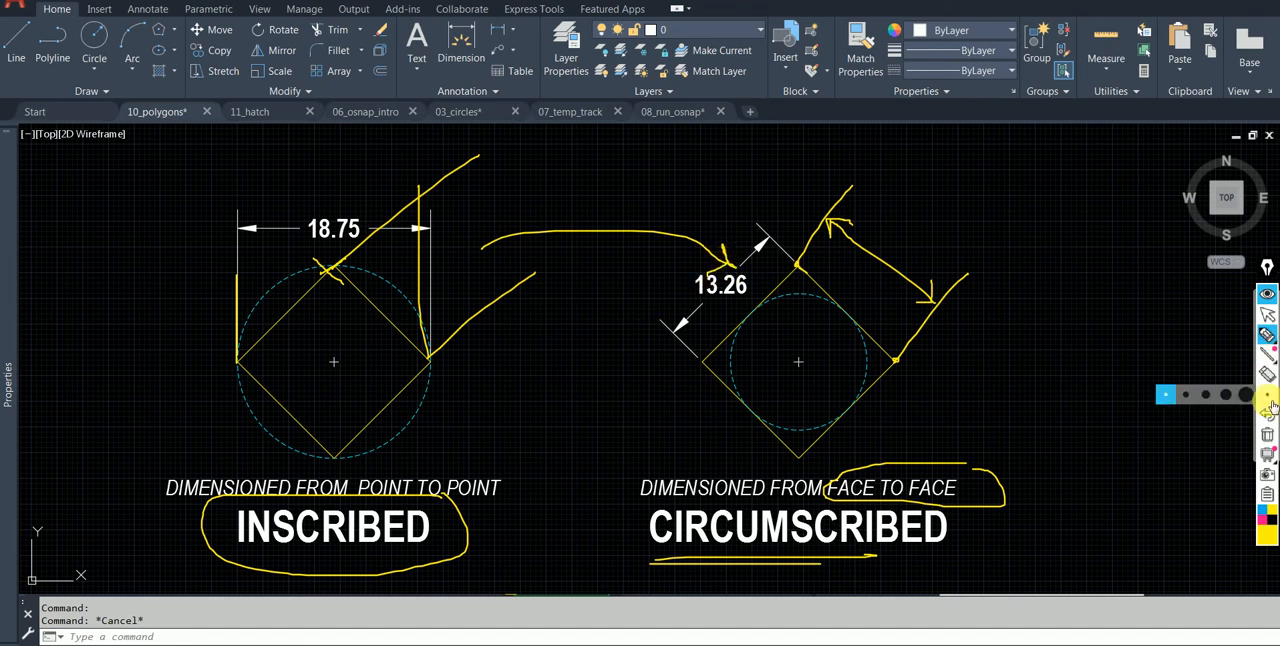
pyautogui.click(1267, 433)
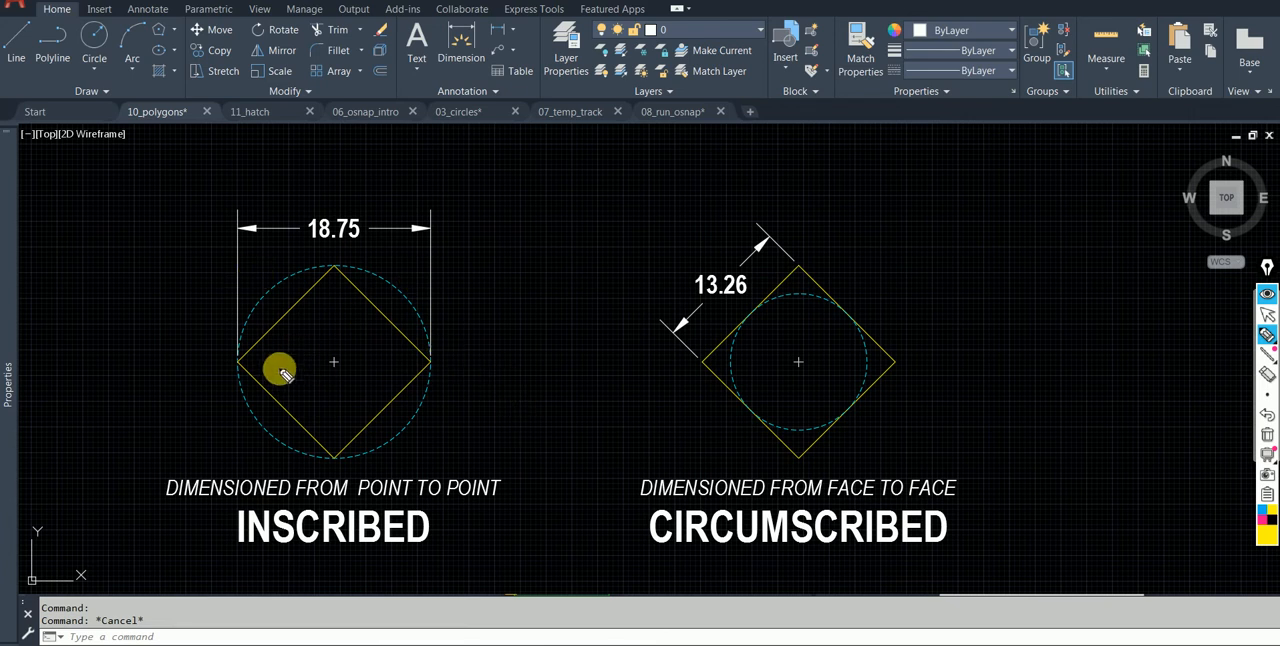
# Draw pen lines up from the inscribed square's side corners, cross and circle its top corner, and circle INSCRIBED.
pyautogui.moveTo(238, 360); pyautogui.dragTo(252, 320)
pyautogui.moveTo(343, 260)
pyautogui.mouseDown()
pyautogui.moveTo(331, 271)
pyautogui.moveTo(347, 277)
pyautogui.mouseUp()
pyautogui.moveTo(434, 366); pyautogui.dragTo(443, 229)
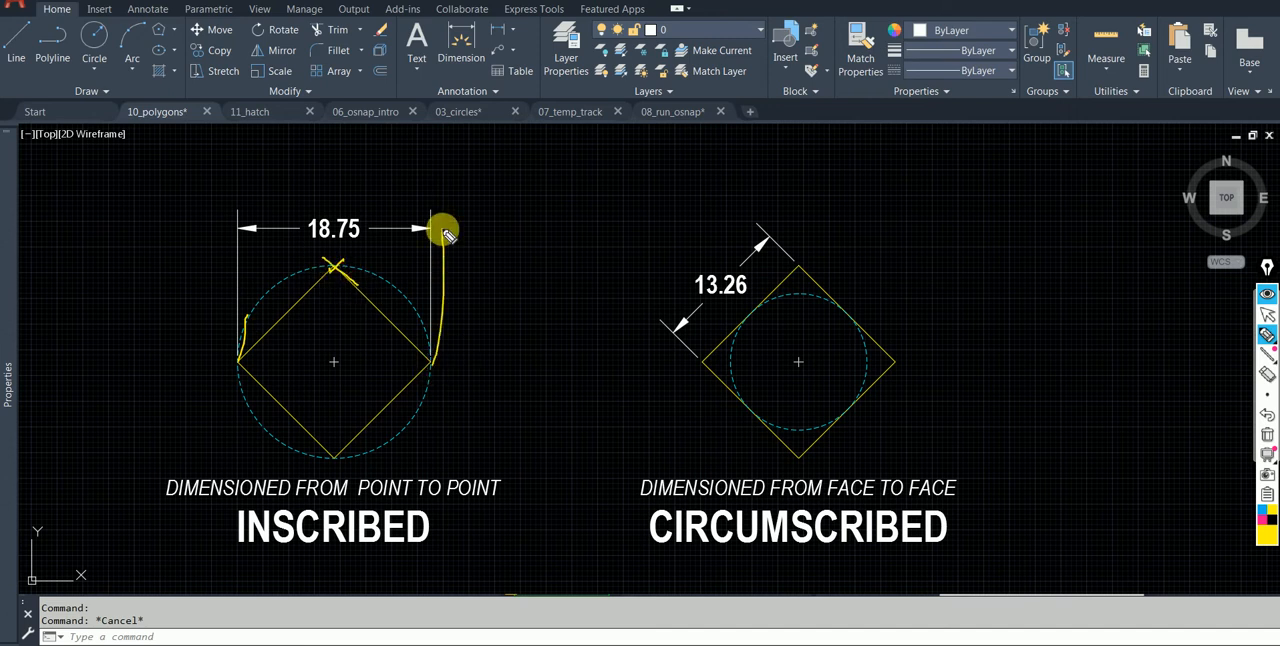
pyautogui.moveTo(354, 260)
pyautogui.mouseDown()
pyautogui.moveTo(320, 251)
pyautogui.moveTo(357, 269)
pyautogui.mouseUp()
pyautogui.moveTo(415, 494)
pyautogui.mouseDown()
pyautogui.moveTo(257, 489)
pyautogui.moveTo(457, 537)
pyautogui.moveTo(418, 492)
pyautogui.mouseUp()
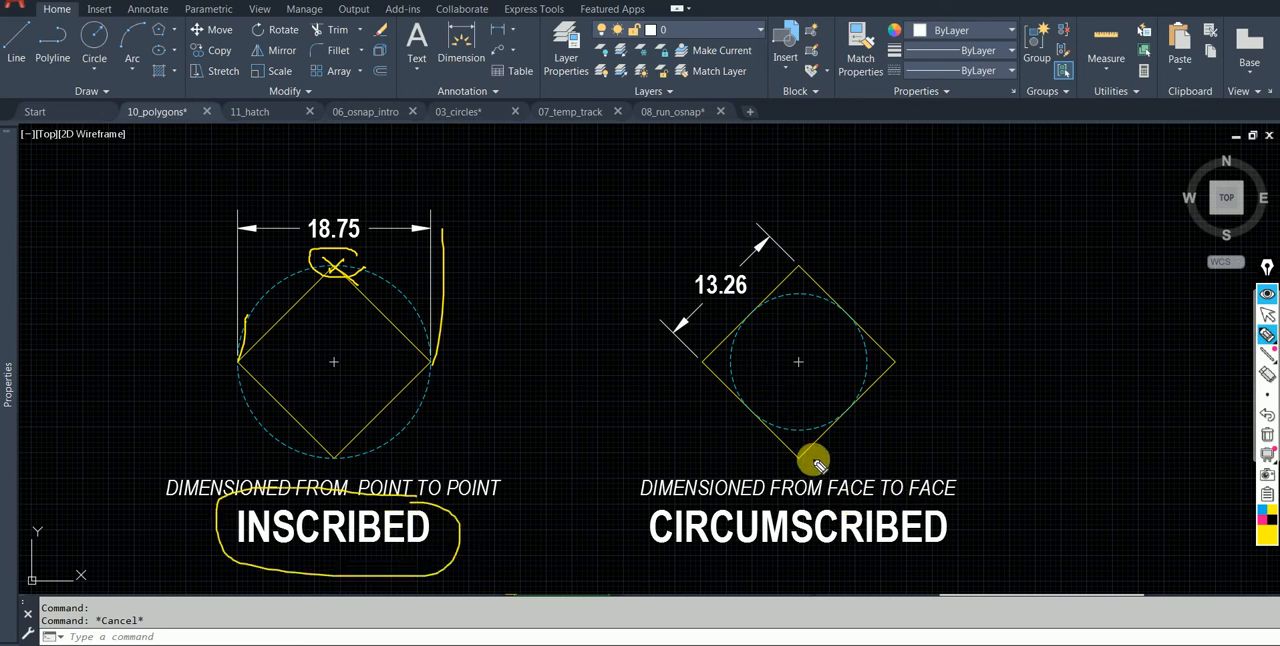
# Trace the extension lines of the 13.26 dimension, draw a line above FACE TO FACE, circle CIRCUMSCRIBED, and clear the annotations.
pyautogui.moveTo(698, 362); pyautogui.dragTo(630, 306)
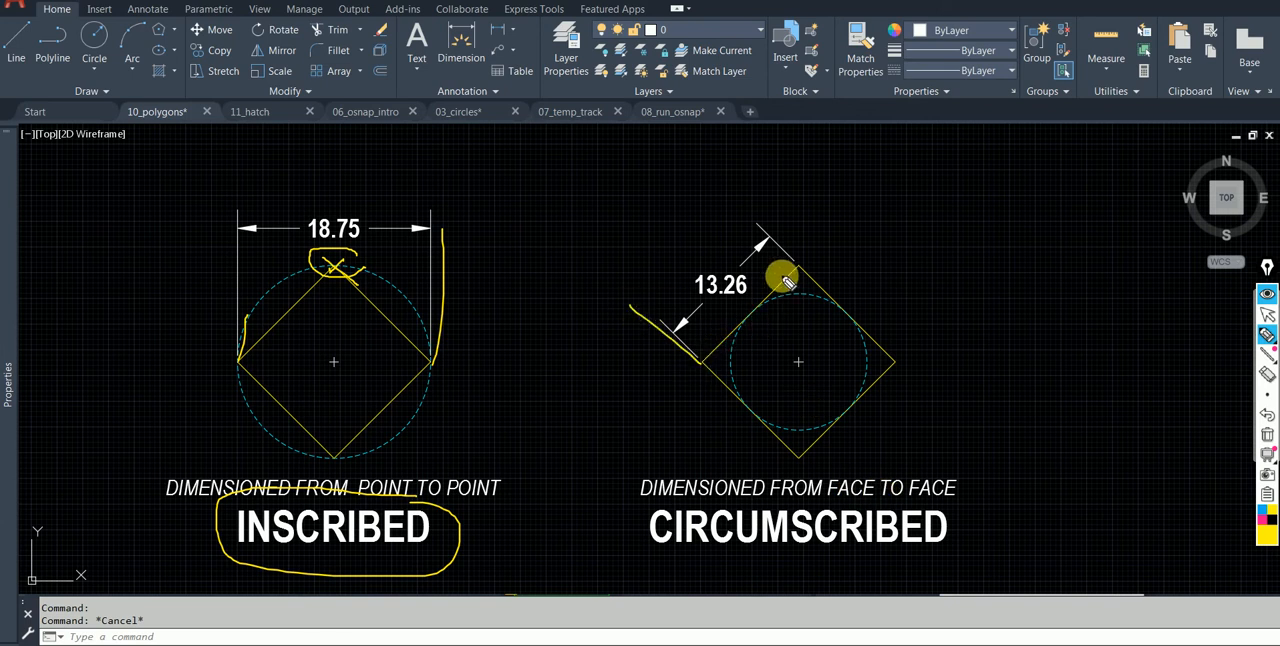
pyautogui.moveTo(795, 265); pyautogui.dragTo(728, 208)
pyautogui.moveTo(963, 467); pyautogui.dragTo(848, 462)
pyautogui.moveTo(968, 518)
pyautogui.mouseDown()
pyautogui.moveTo(634, 514)
pyautogui.moveTo(968, 515)
pyautogui.mouseUp()
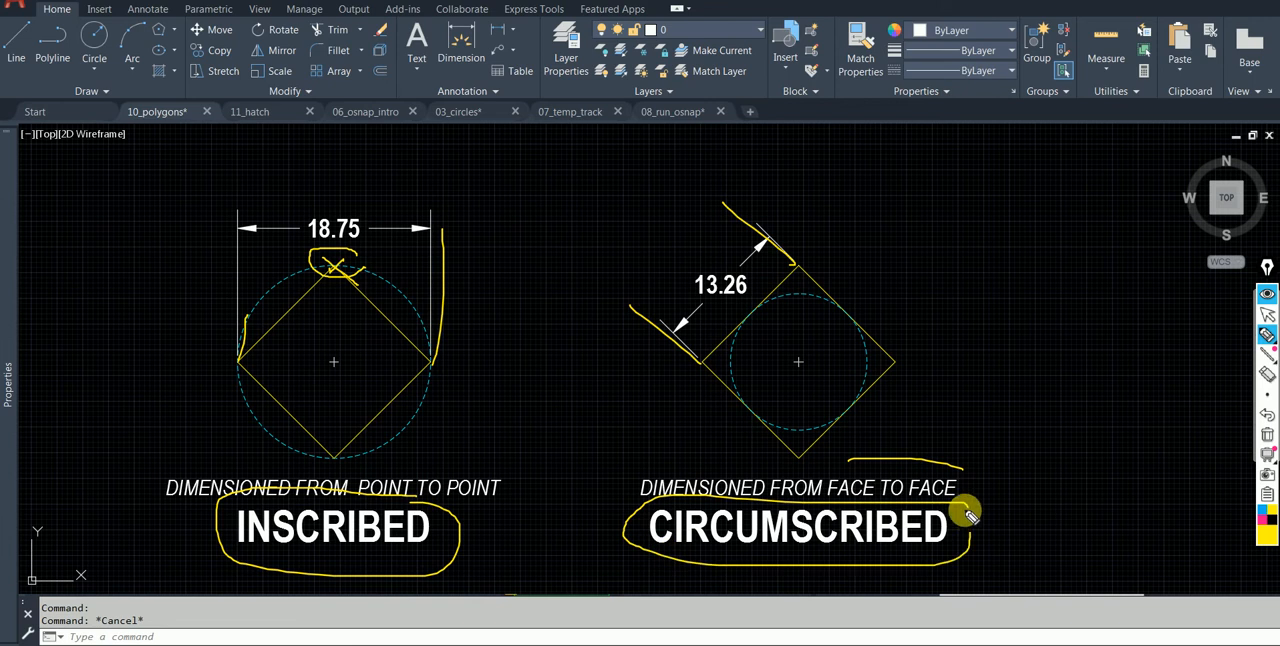
pyautogui.click(1265, 437)
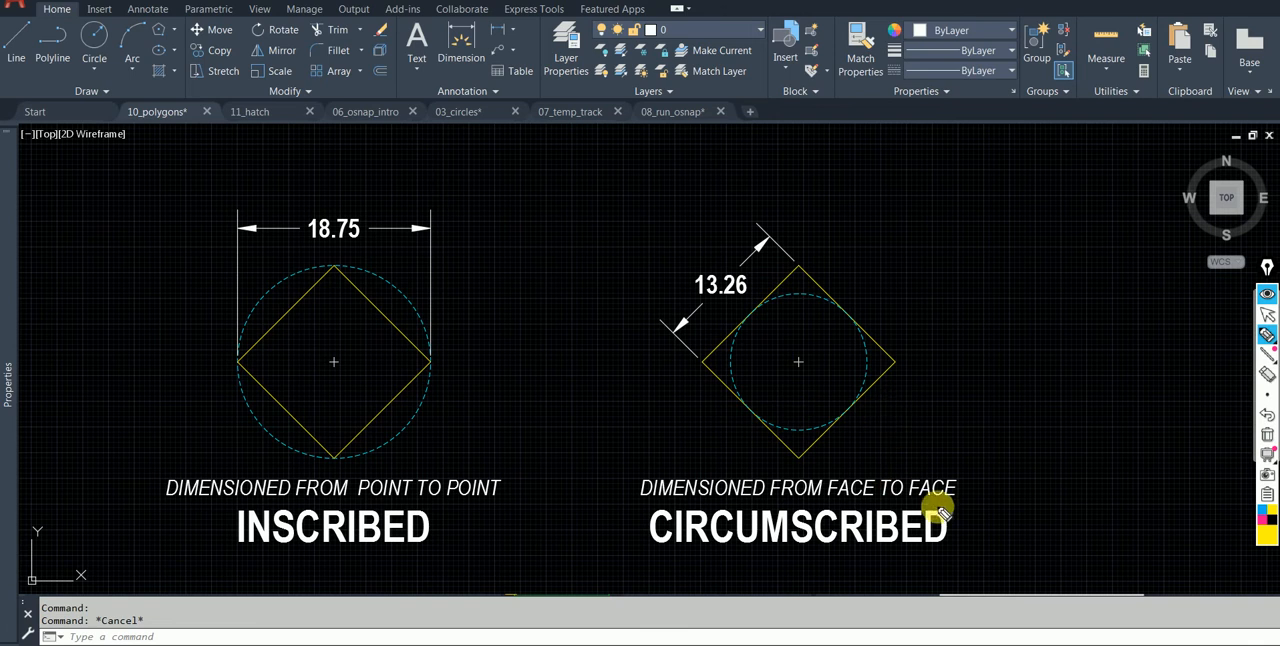
# Put pen tick marks beside the CIRCUMSCRIBED and INSCRIBED labels and a cross on the inscribed square's top corner.
pyautogui.moveTo(962, 514); pyautogui.dragTo(1010, 463)
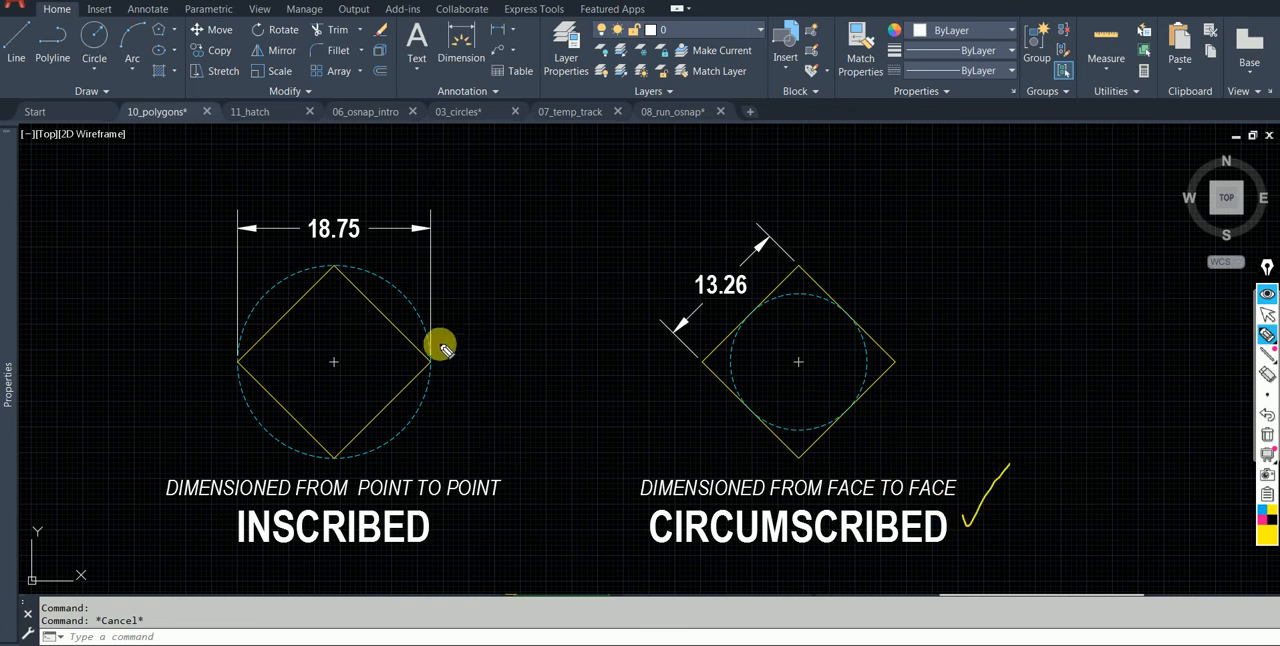
pyautogui.moveTo(434, 530); pyautogui.dragTo(481, 500)
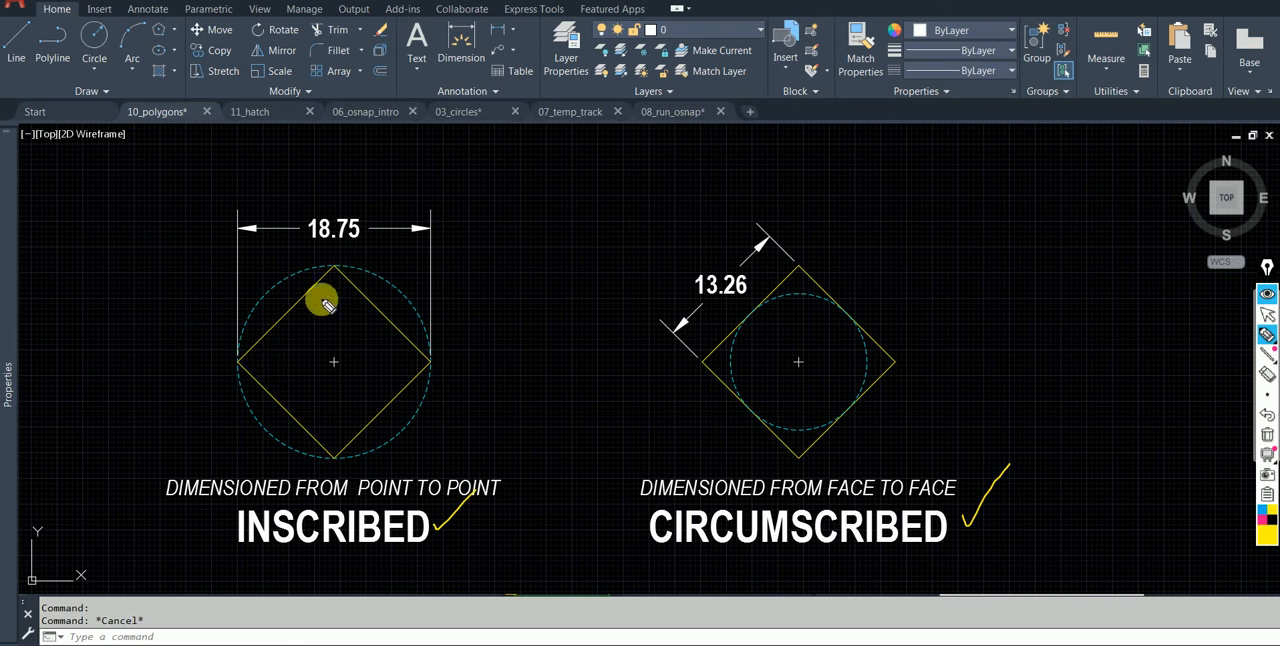
pyautogui.moveTo(327, 262); pyautogui.dragTo(346, 274)
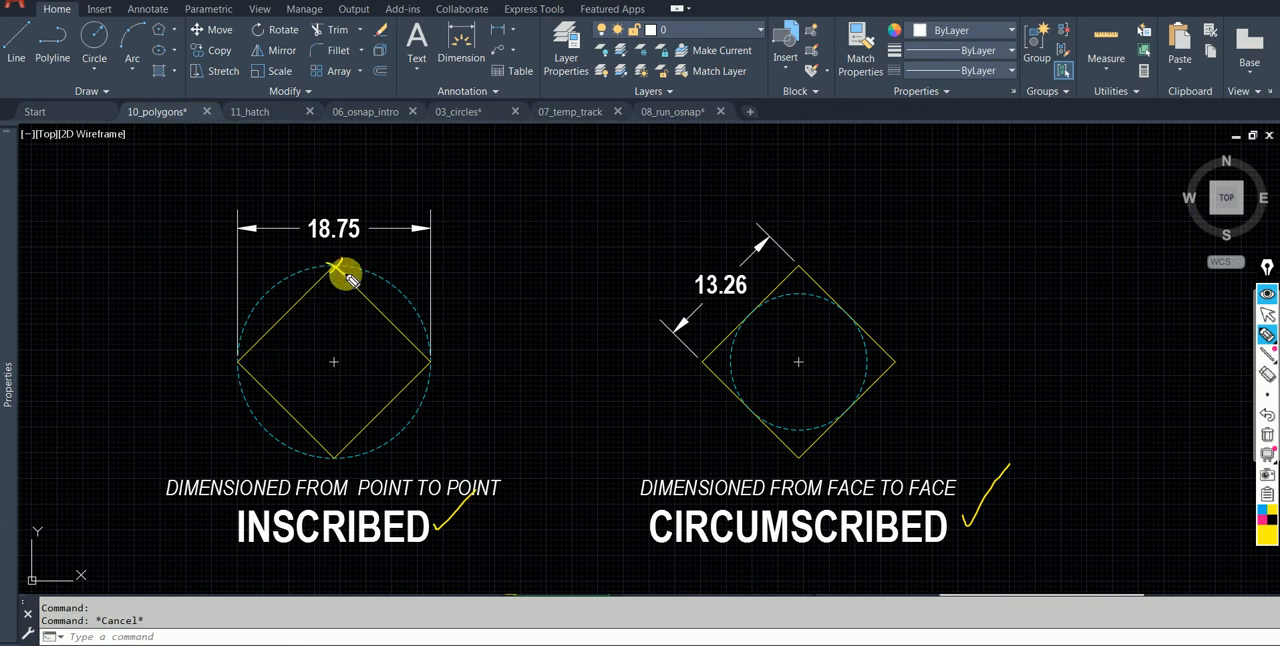
# Sketch a pentagon between the examples with corner extension lines, an arrow to the inscribed example, and crosses on its bottom corners.
pyautogui.moveTo(563, 151)
pyautogui.mouseDown()
pyautogui.moveTo(524, 220)
pyautogui.moveTo(560, 263)
pyautogui.moveTo(645, 260)
pyautogui.mouseUp()
pyautogui.moveTo(563, 148)
pyautogui.mouseDown()
pyautogui.moveTo(631, 180)
pyautogui.moveTo(632, 258)
pyautogui.mouseUp()
pyautogui.moveTo(633, 186); pyautogui.dragTo(643, 345)
pyautogui.moveTo(521, 211); pyautogui.dragTo(520, 366)
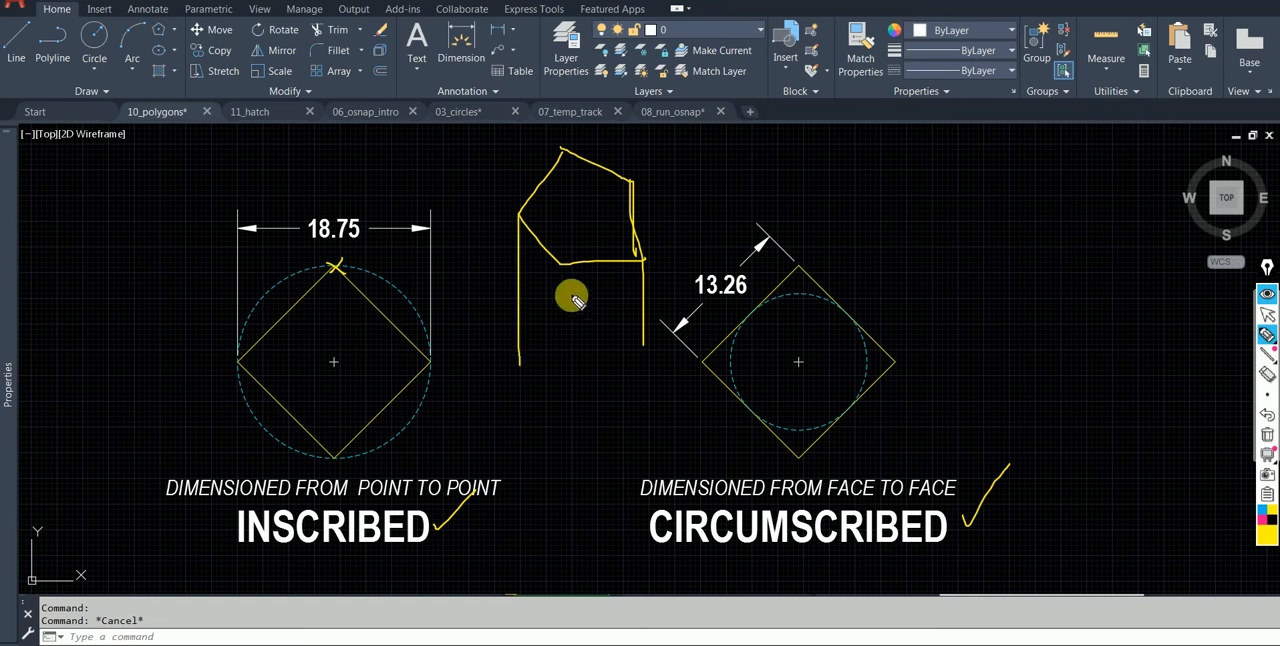
pyautogui.moveTo(545, 322); pyautogui.dragTo(415, 412)
pyautogui.moveTo(545, 268)
pyautogui.mouseDown()
pyautogui.moveTo(582, 280)
pyautogui.moveTo(652, 262)
pyautogui.mouseUp()
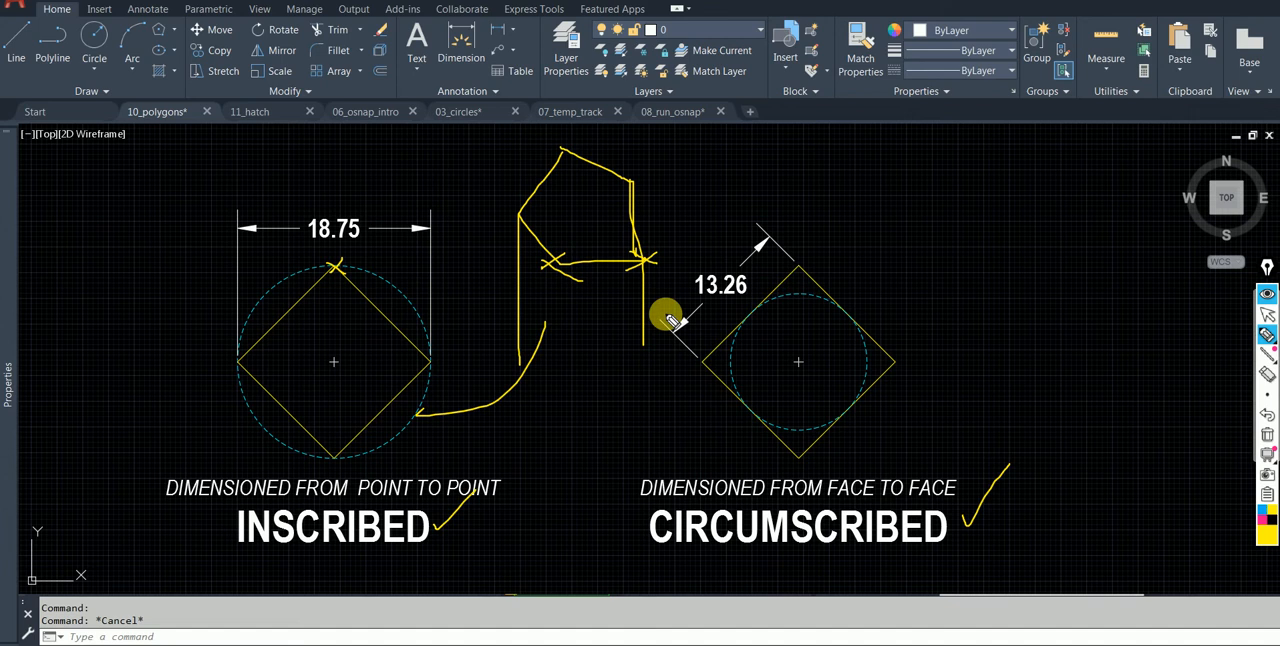
# Sketch a dimension for the pentagon's right side with an arrow toward the circumscribed example, and clear all annotations.
pyautogui.moveTo(637, 186); pyautogui.dragTo(733, 186)
pyautogui.moveTo(648, 260)
pyautogui.mouseDown()
pyautogui.moveTo(752, 272)
pyautogui.moveTo(699, 203)
pyautogui.moveTo(694, 251)
pyautogui.moveTo(762, 283)
pyautogui.moveTo(766, 263)
pyautogui.mouseUp()
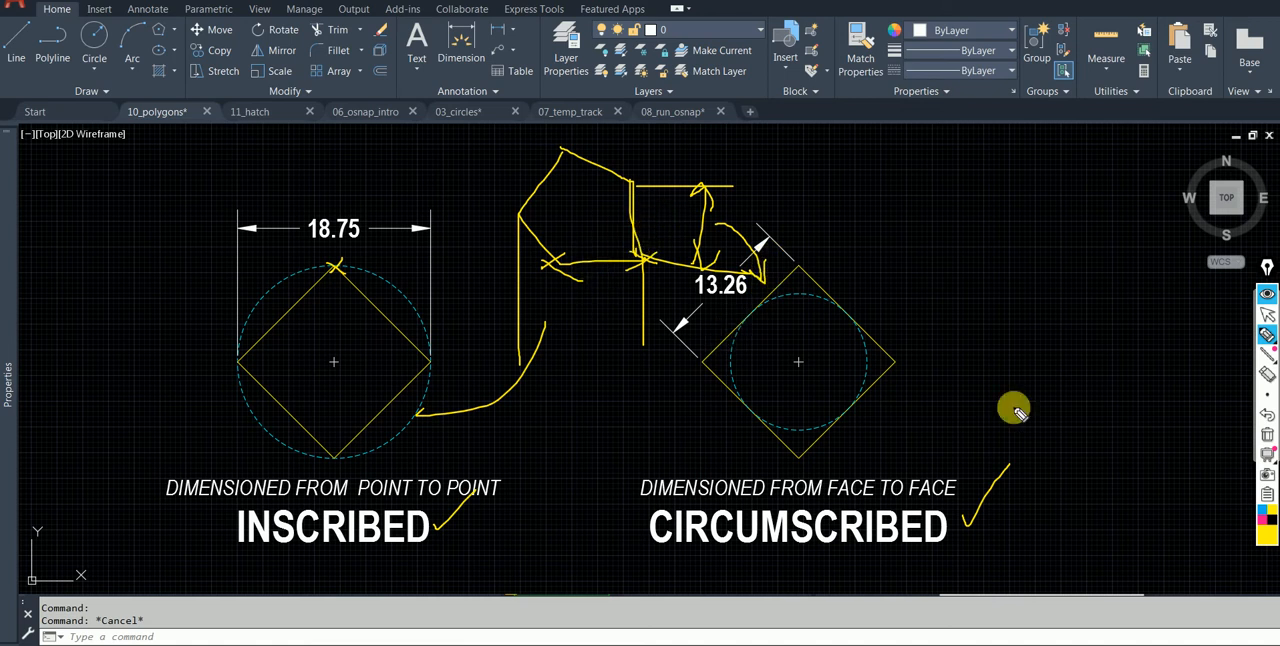
pyautogui.click(1266, 433)
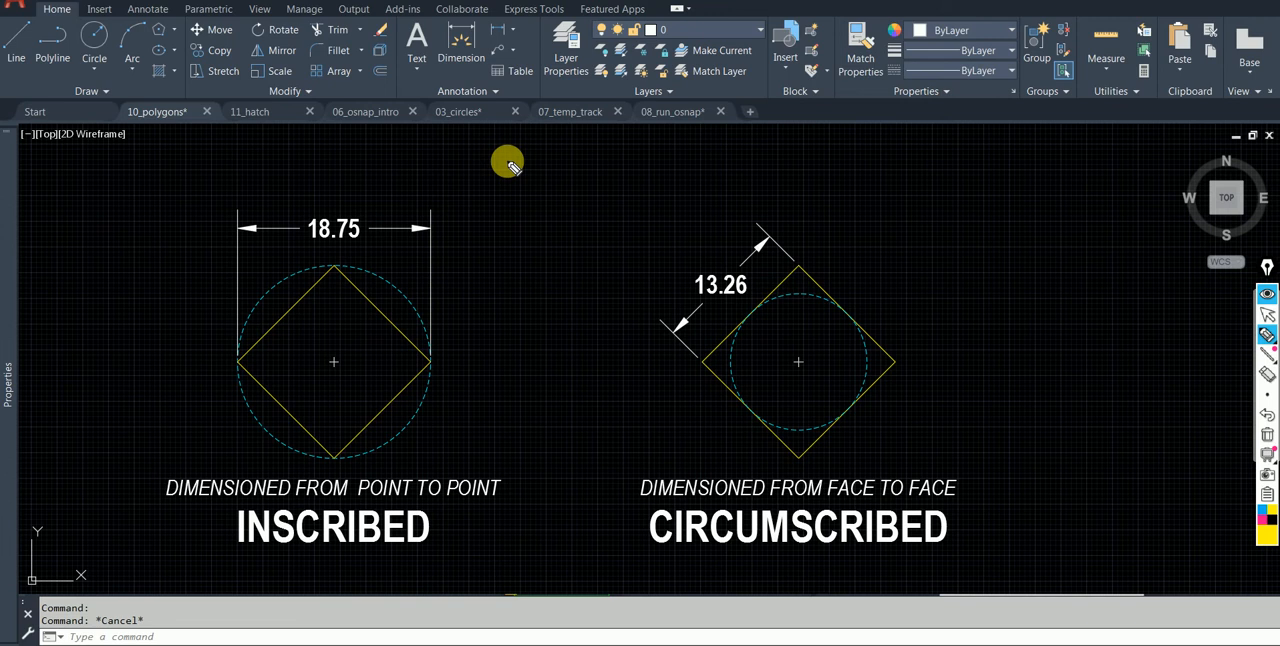
# Draw an eight-sided polygon inscribed in a circle of radius 15, centred in the empty area beside the STOP sign.
pyautogui.click(1268, 317)
pyautogui.scroll(-2, 963, 357)
pyautogui.moveTo(890, 386); pyautogui.dragTo(772, 95, button='middle')
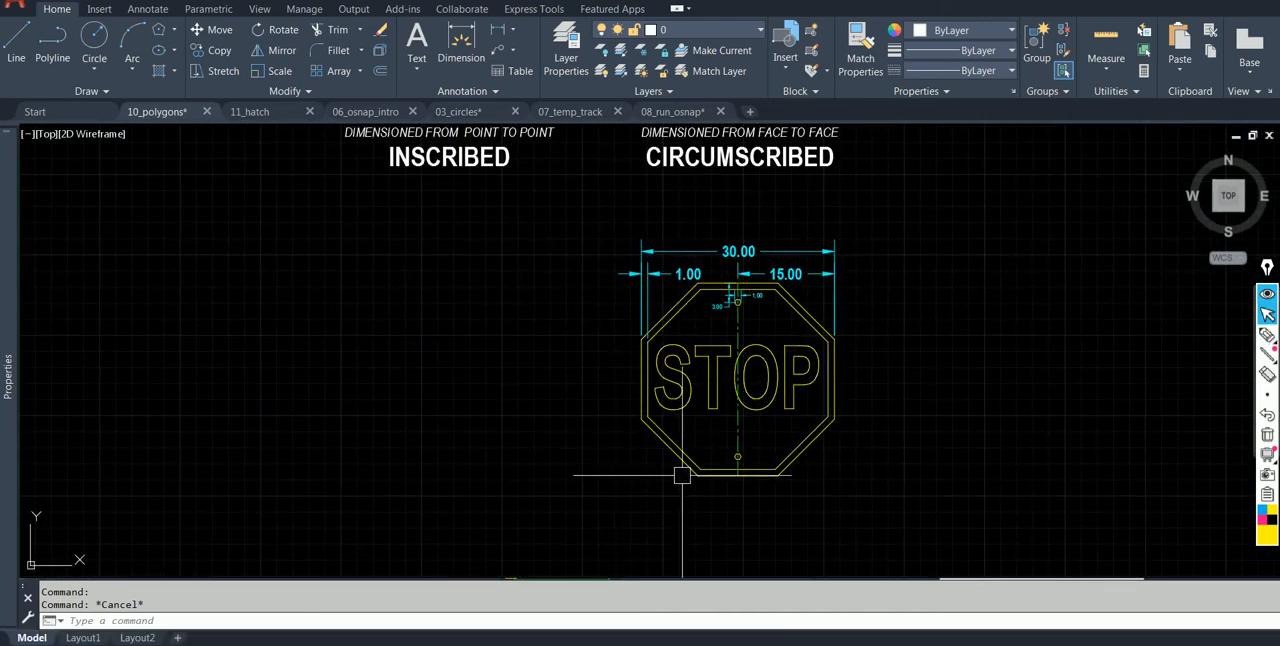
pyautogui.scroll(2, 765, 273)
pyautogui.moveTo(754, 326)
pyautogui.mouseDown(button='middle')
pyautogui.moveTo(737, 227)
pyautogui.moveTo(782, 246)
pyautogui.mouseUp(button='middle')
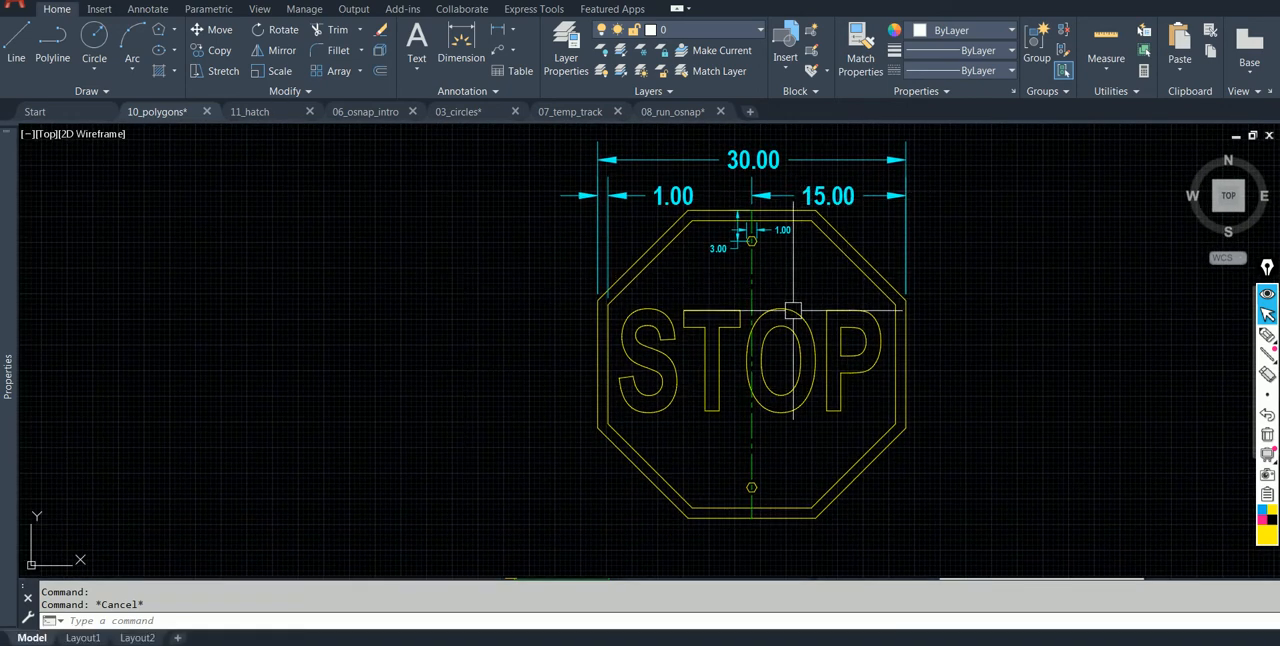
pyautogui.click(173, 29)
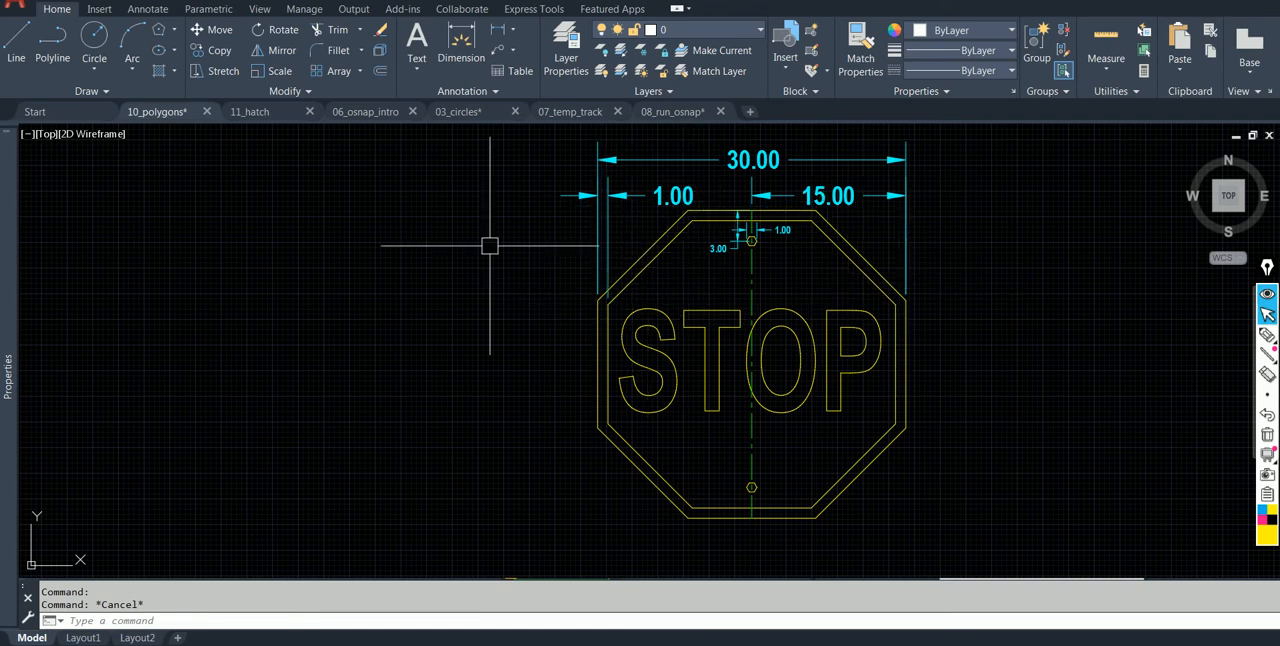
pyautogui.click(178, 29)
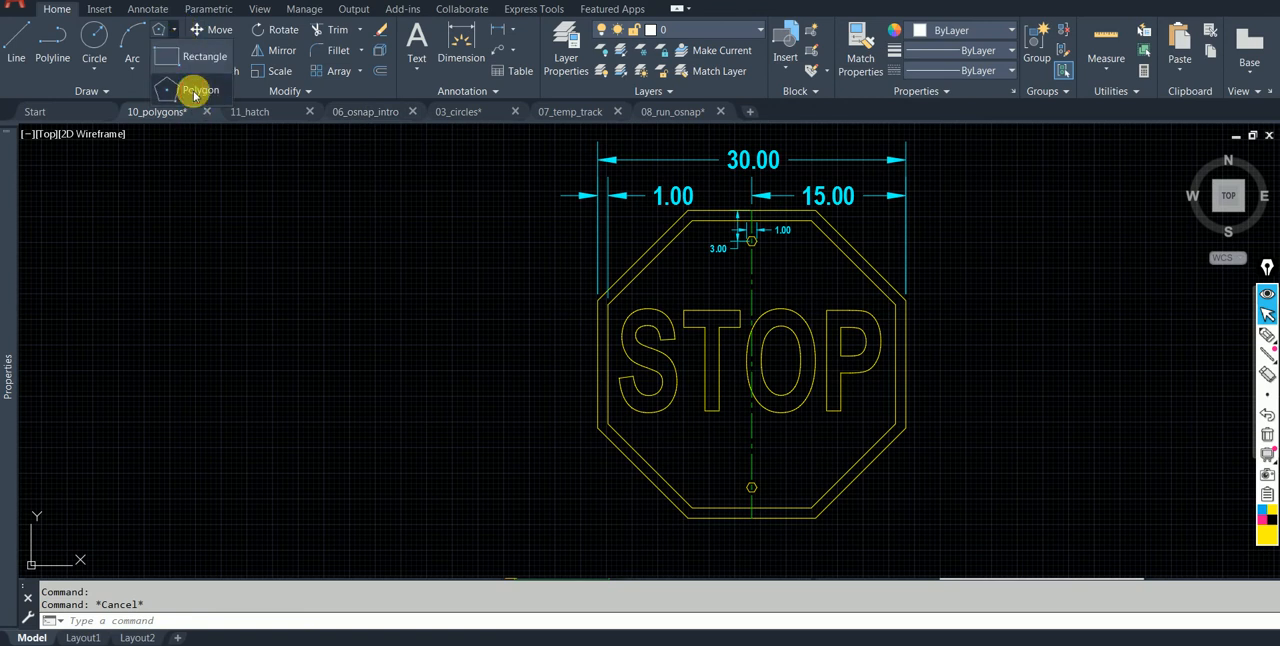
pyautogui.click(192, 103)
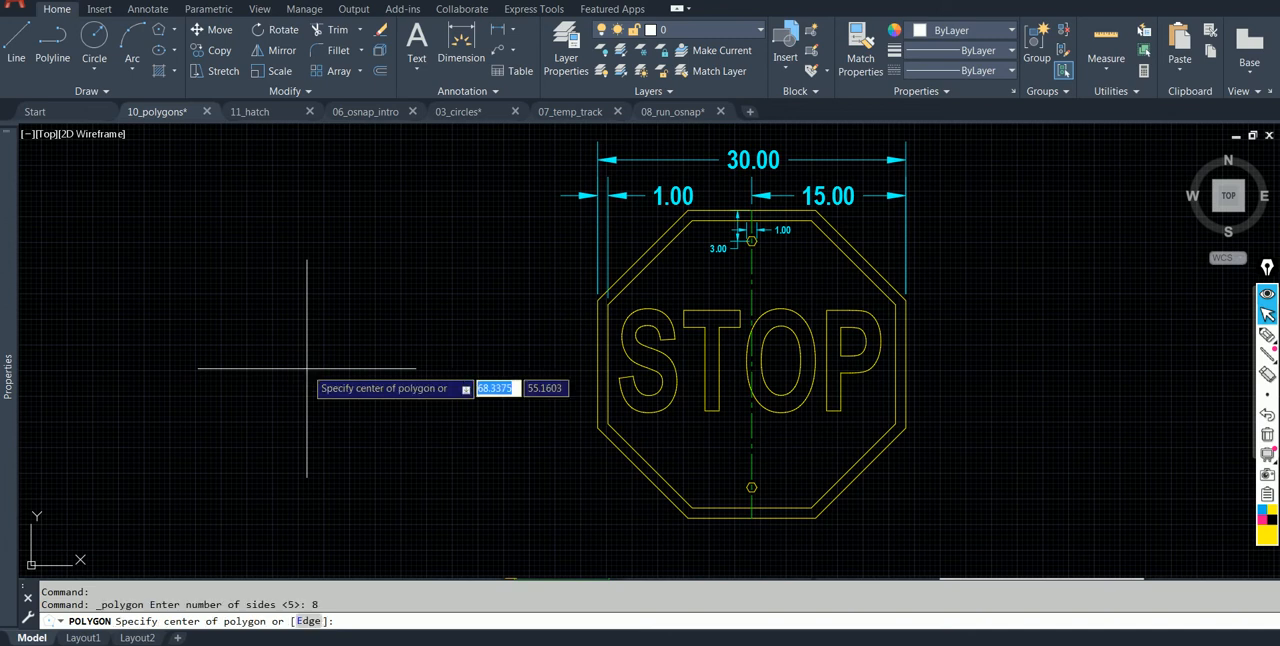
pyautogui.click(231, 386)
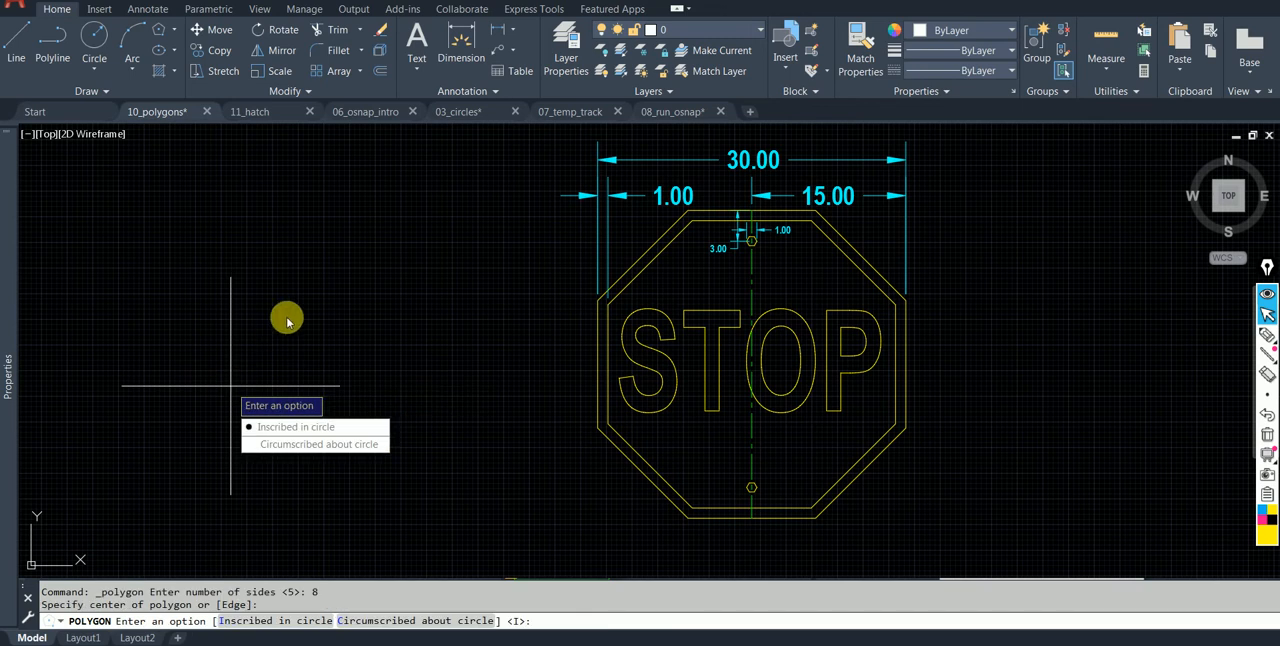
pyautogui.click(326, 430)
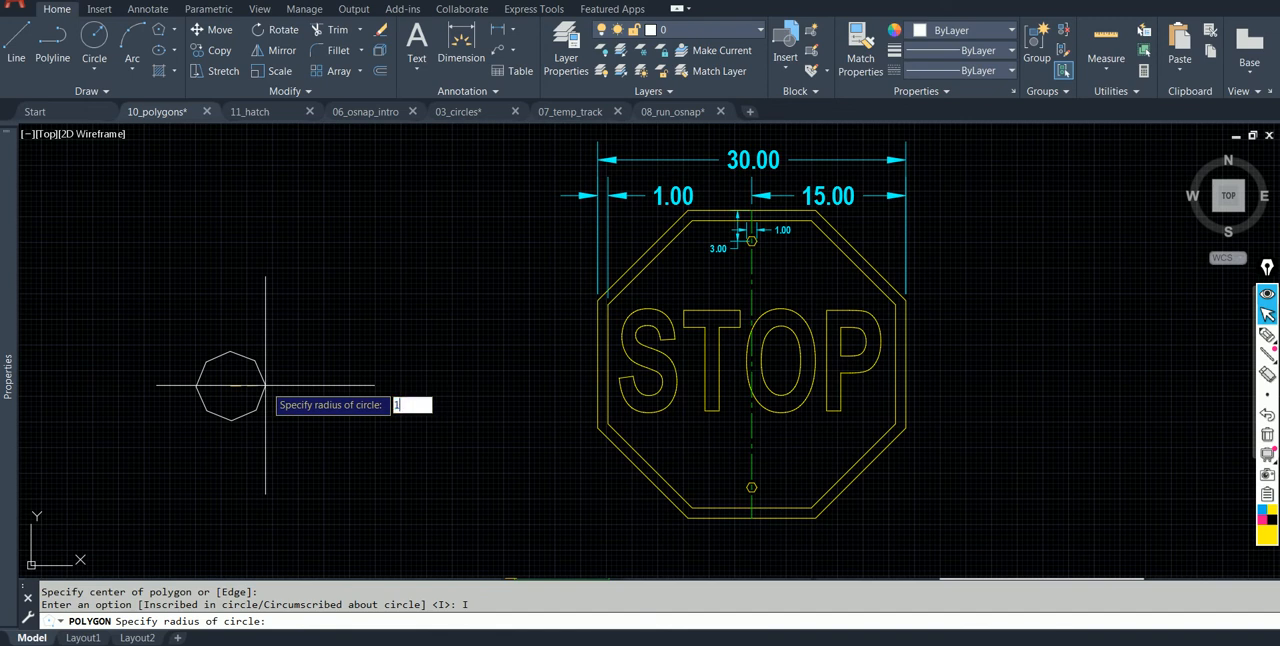
pyautogui.press('Return')
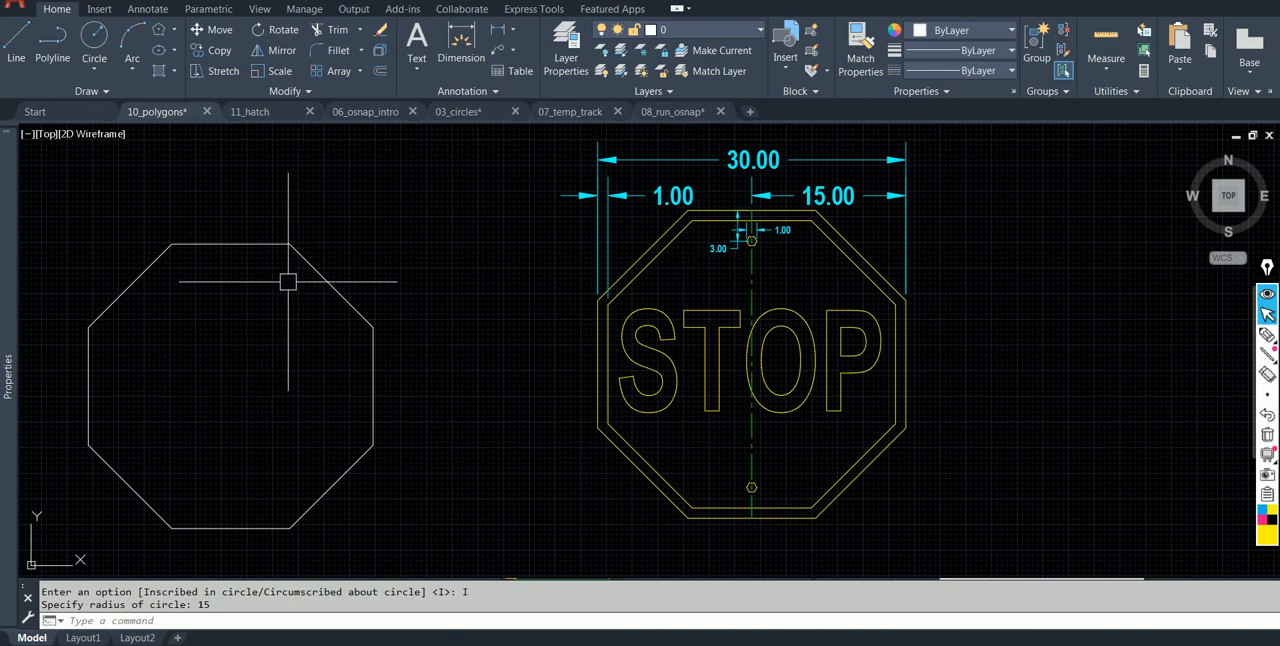
# Draw a second eight-sided polygon at the new octagon's geometric center, inscribed in a circle of radius 14.
pyautogui.click(163, 32)
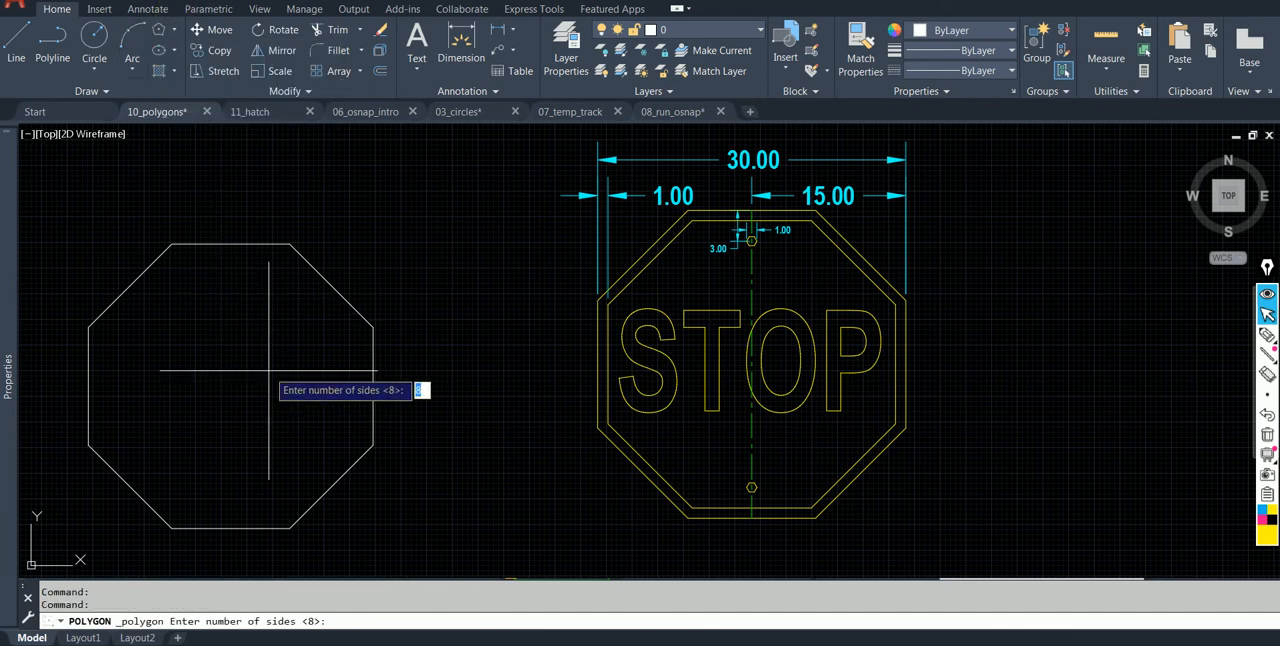
pyautogui.press('Return')
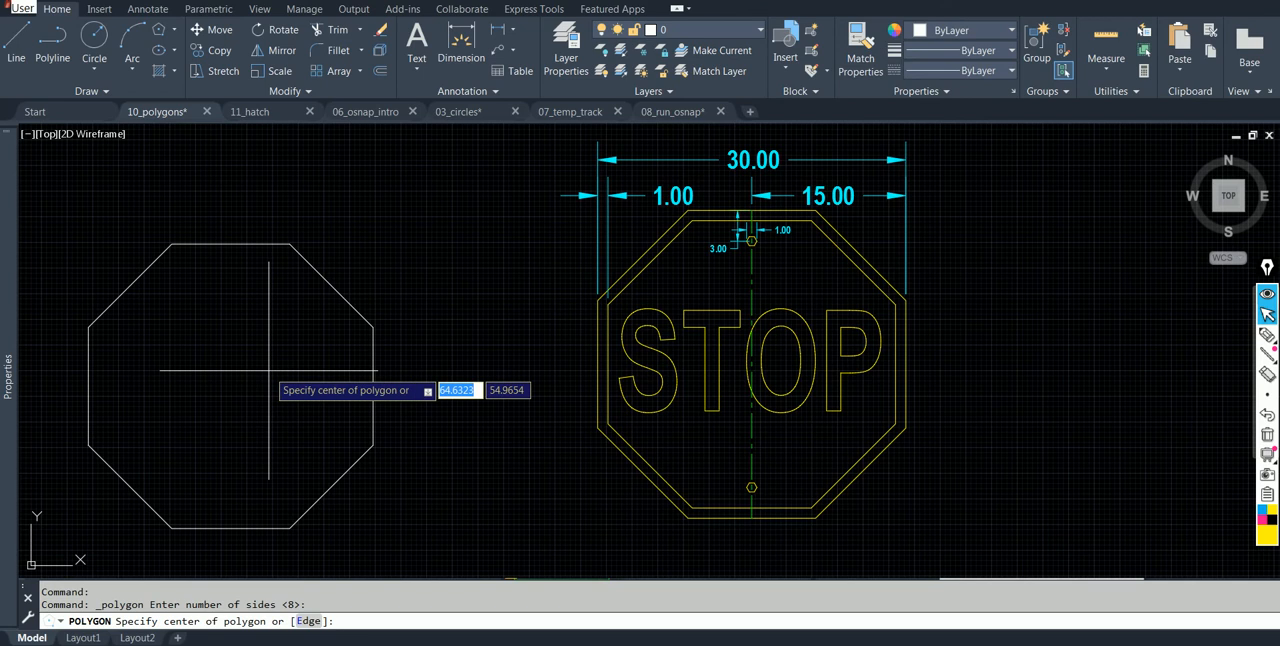
pyautogui.keyDown('shift'); pyautogui.rightClick(268, 371); pyautogui.keyUp('shift')
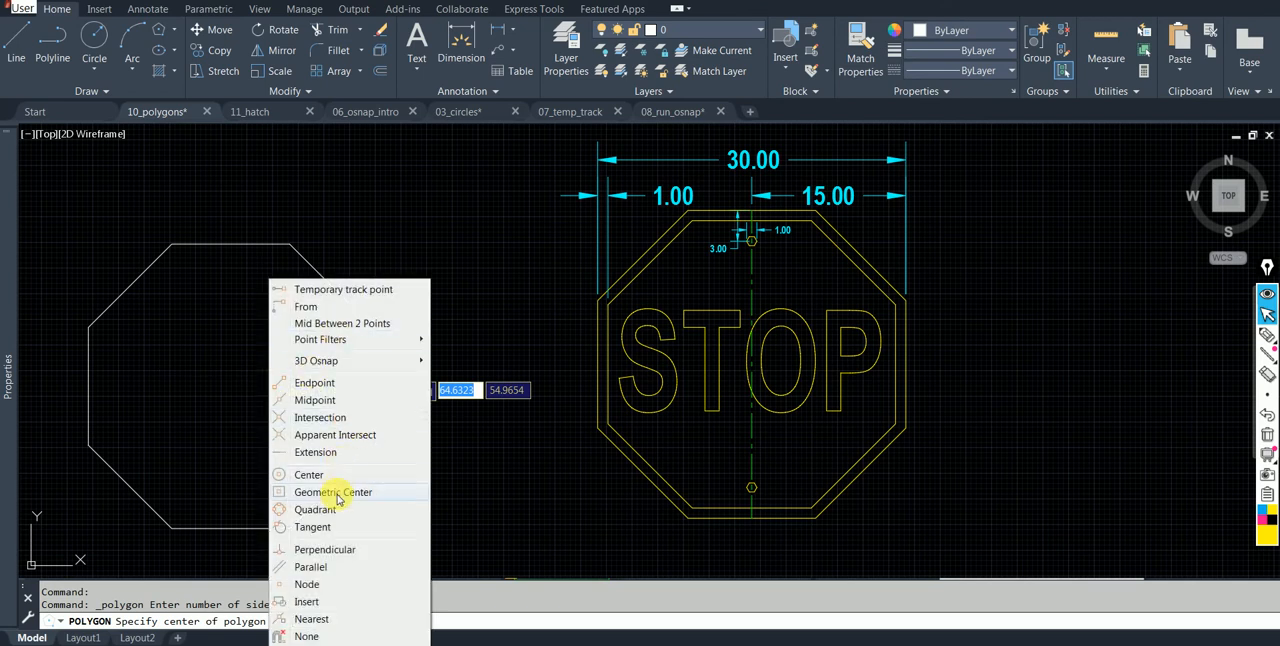
pyautogui.click(333, 492)
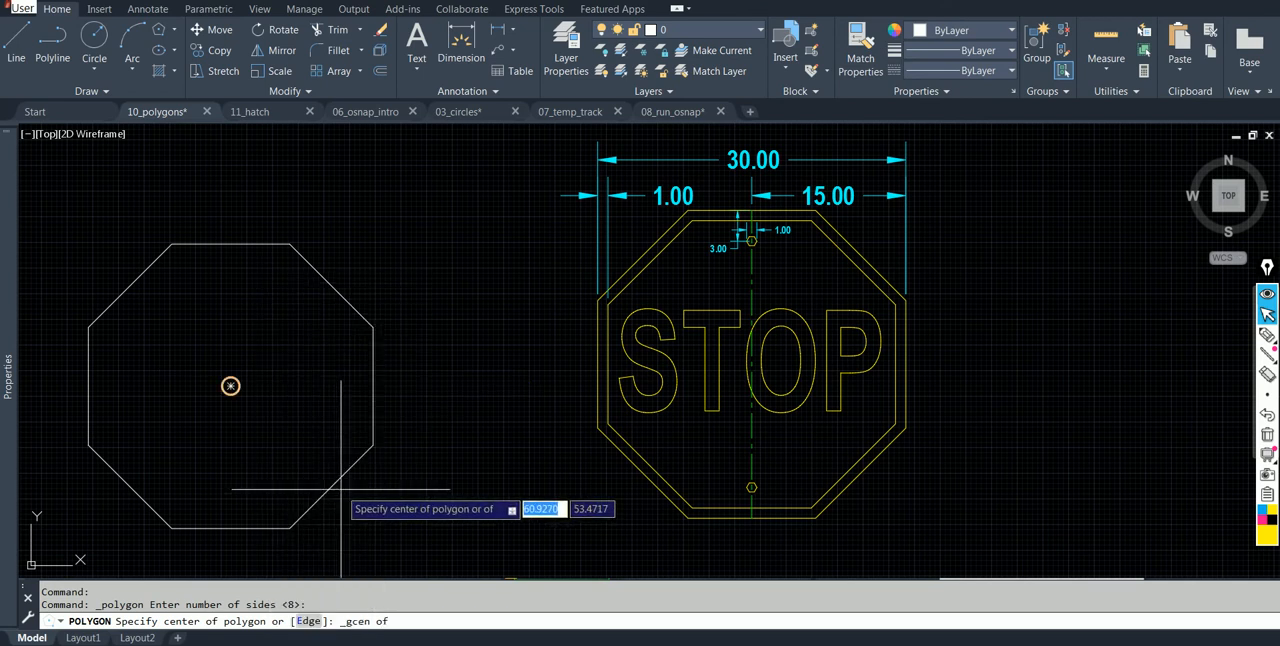
pyautogui.click(230, 385)
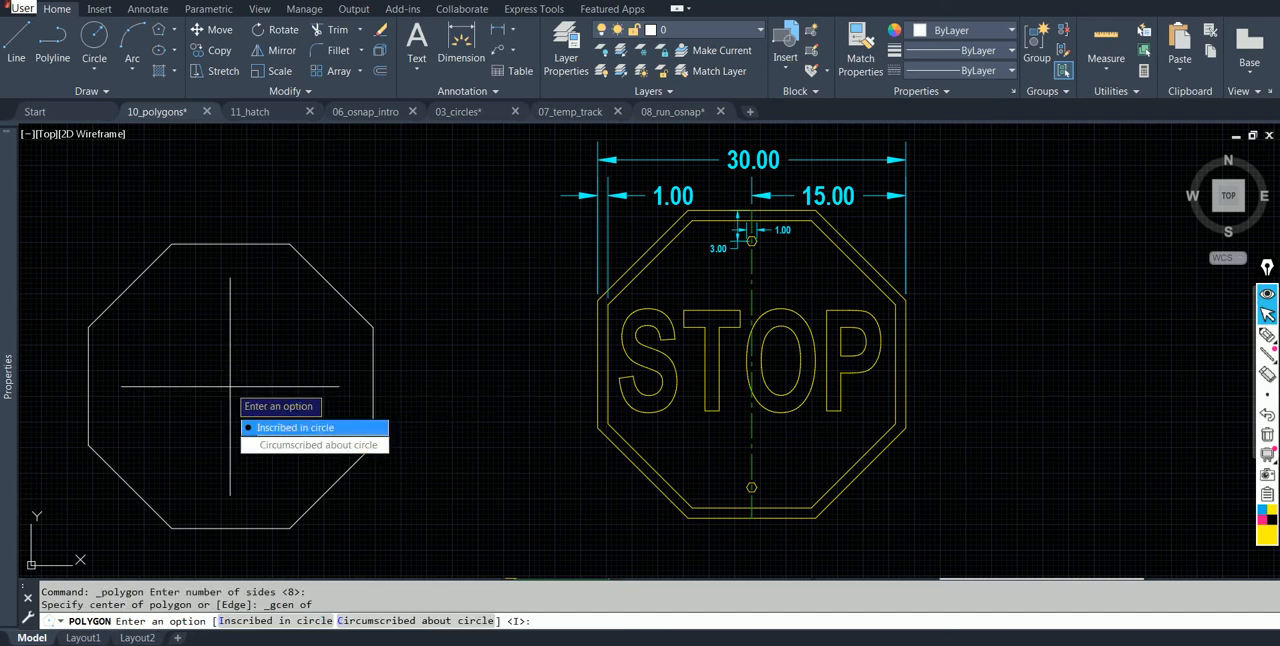
pyautogui.click(290, 424)
pyautogui.write('14')
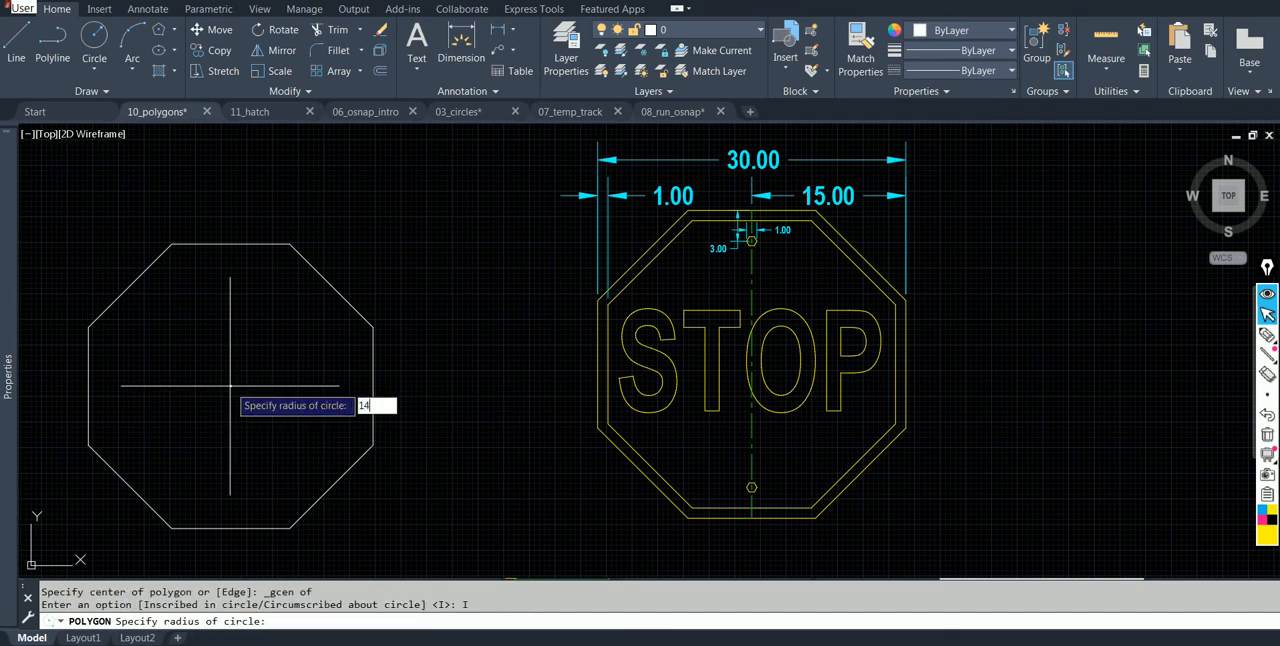
pyautogui.press('Return')
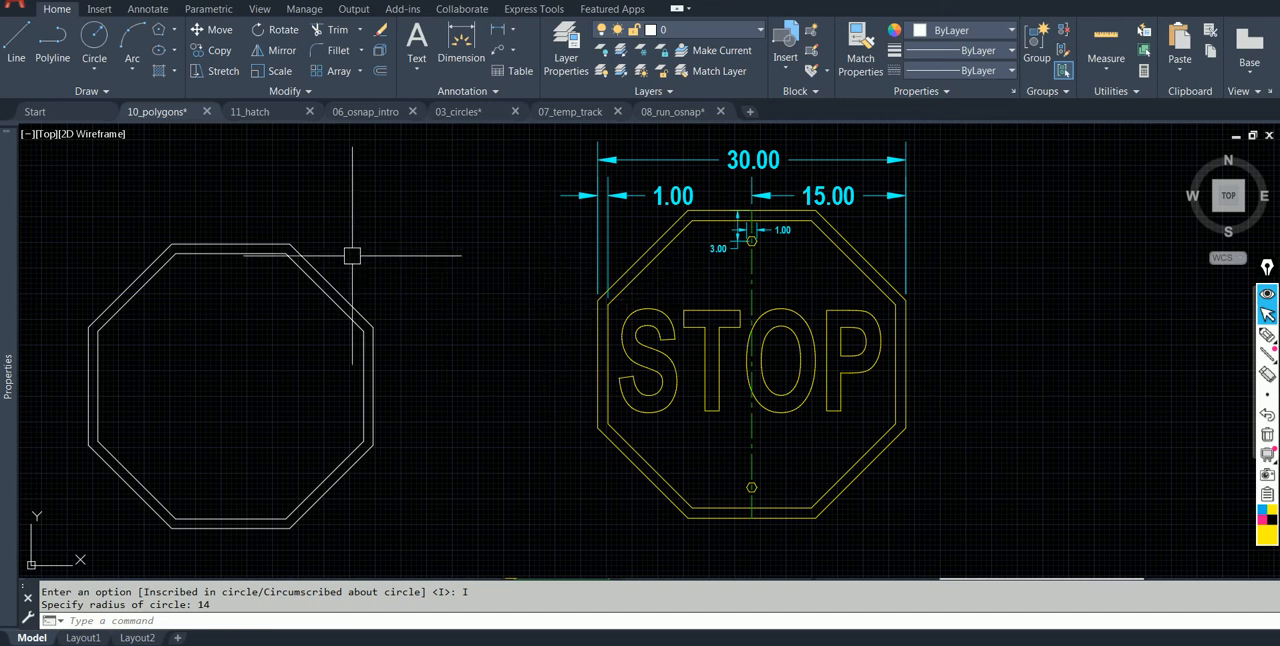
# Trace a pen line from the sign's top edge midpoint to the upper hexagon's center, add a horizontal arrow, and undo strokes.
pyautogui.scroll(7, 750, 240)
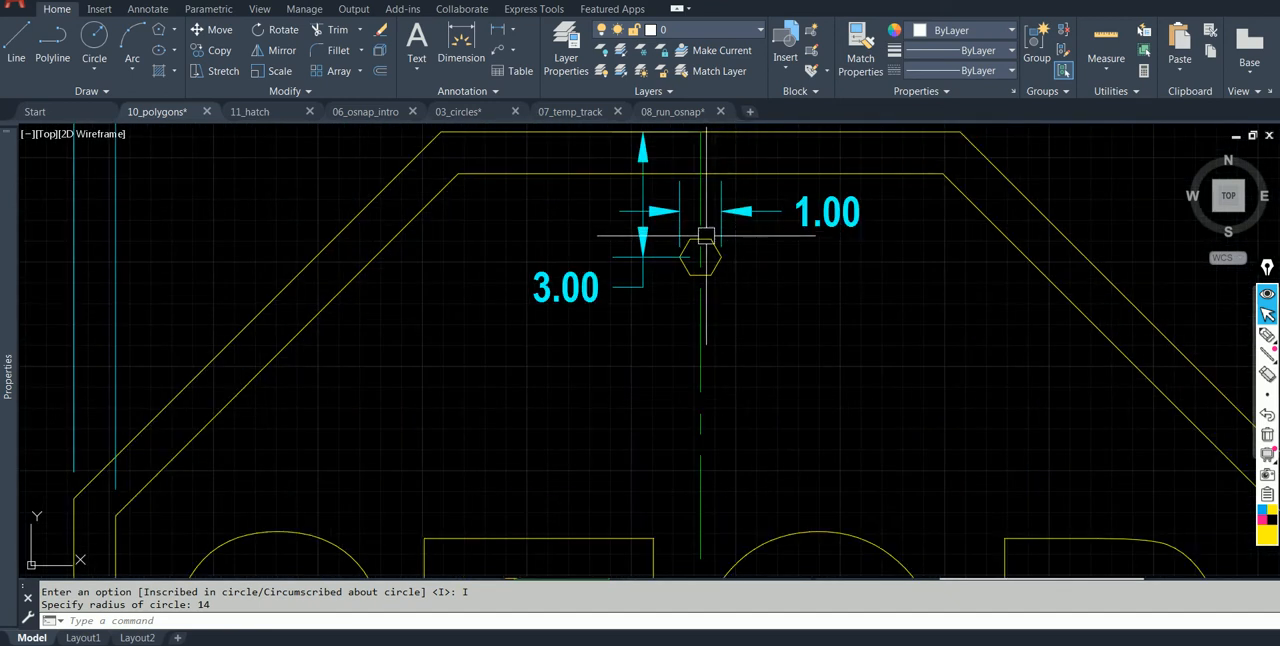
pyautogui.moveTo(715, 218); pyautogui.dragTo(738, 263, button='middle')
pyautogui.scroll(-3, 738, 263)
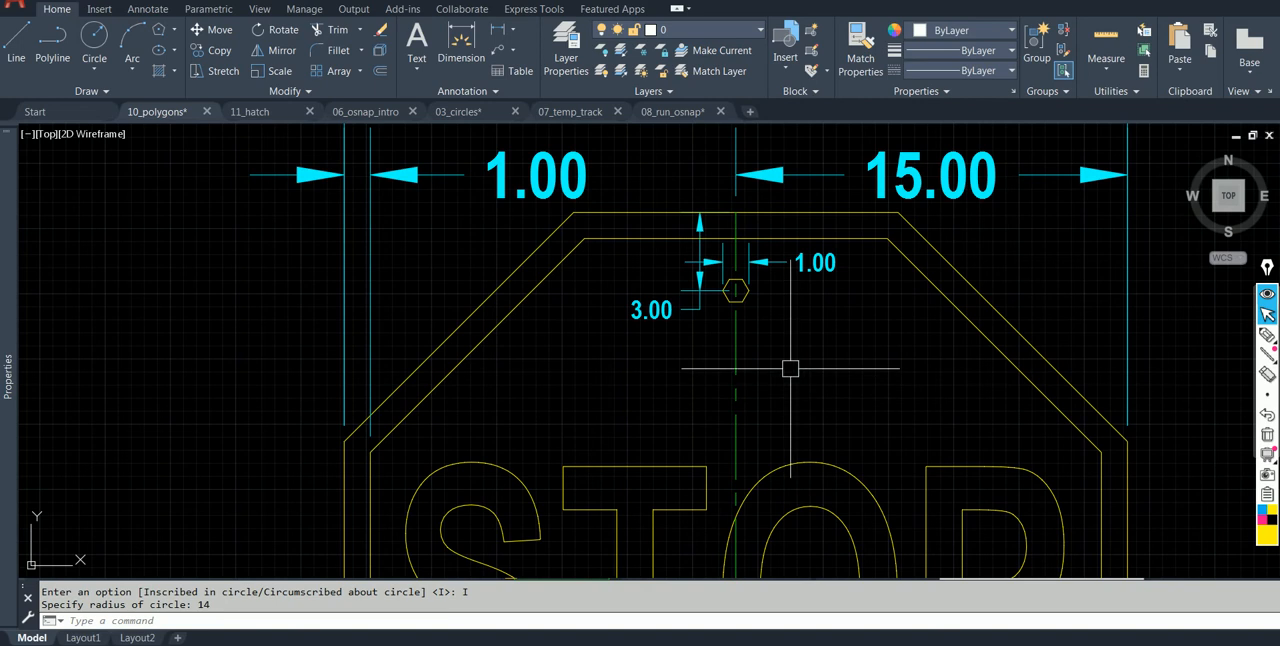
pyautogui.scroll(2, 780, 276)
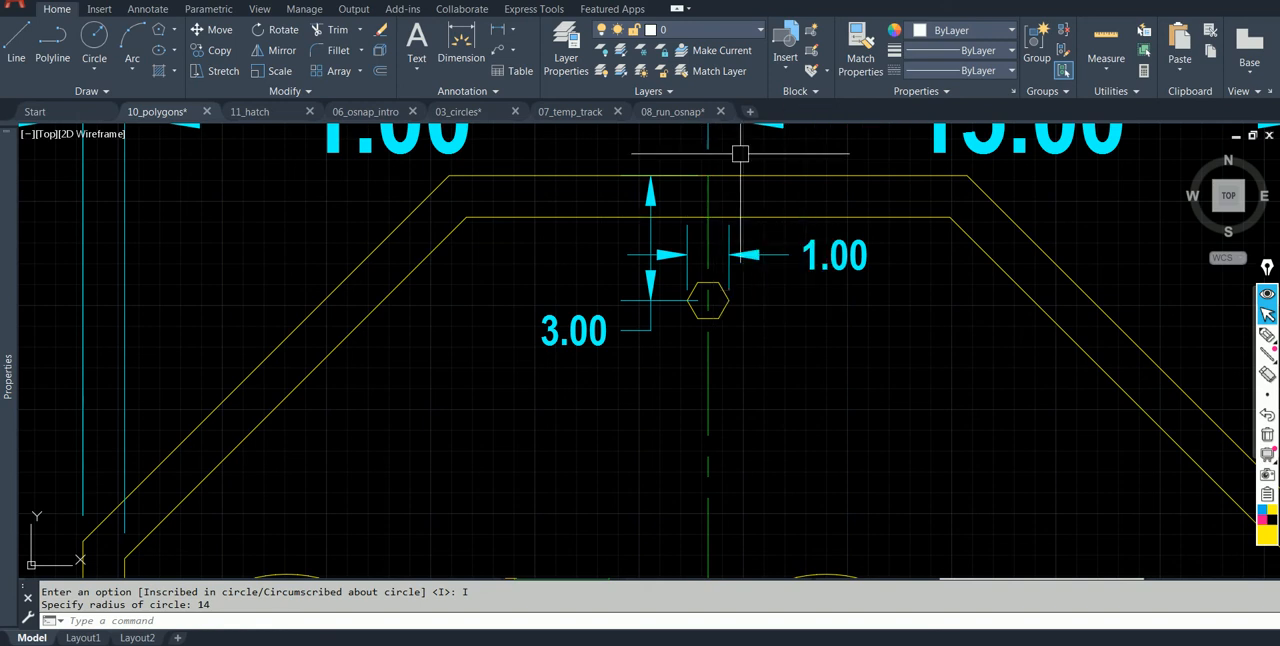
pyautogui.click(1267, 335)
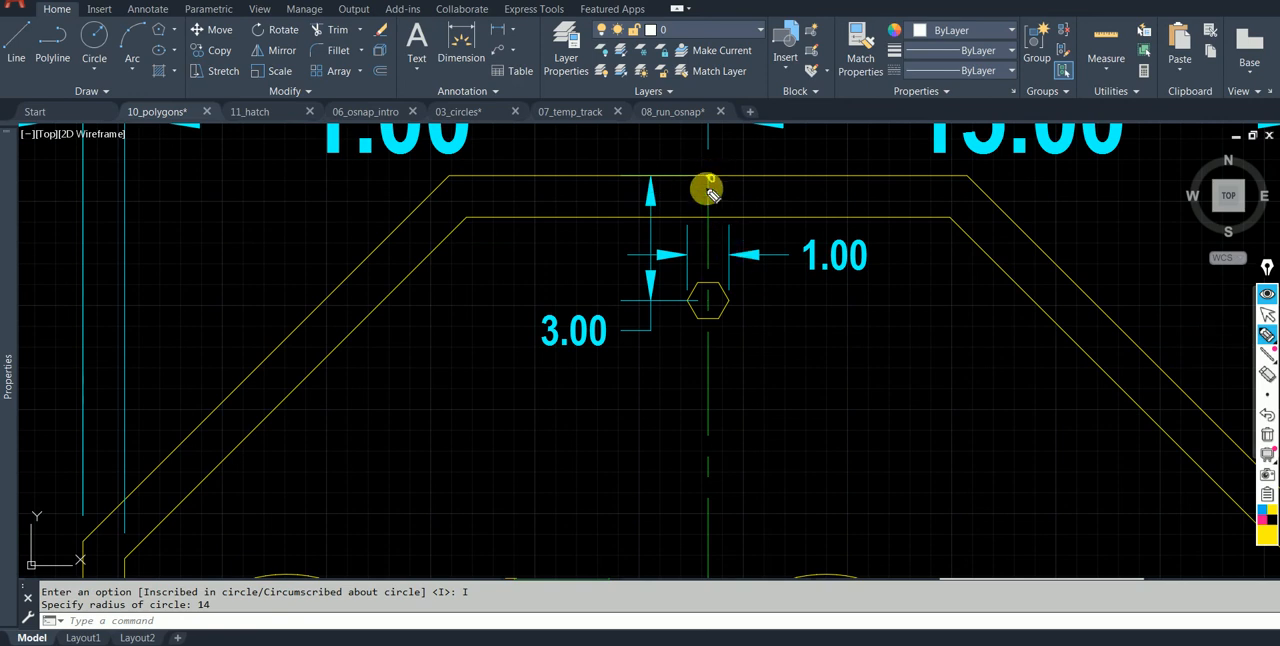
pyautogui.moveTo(711, 177); pyautogui.dragTo(711, 298)
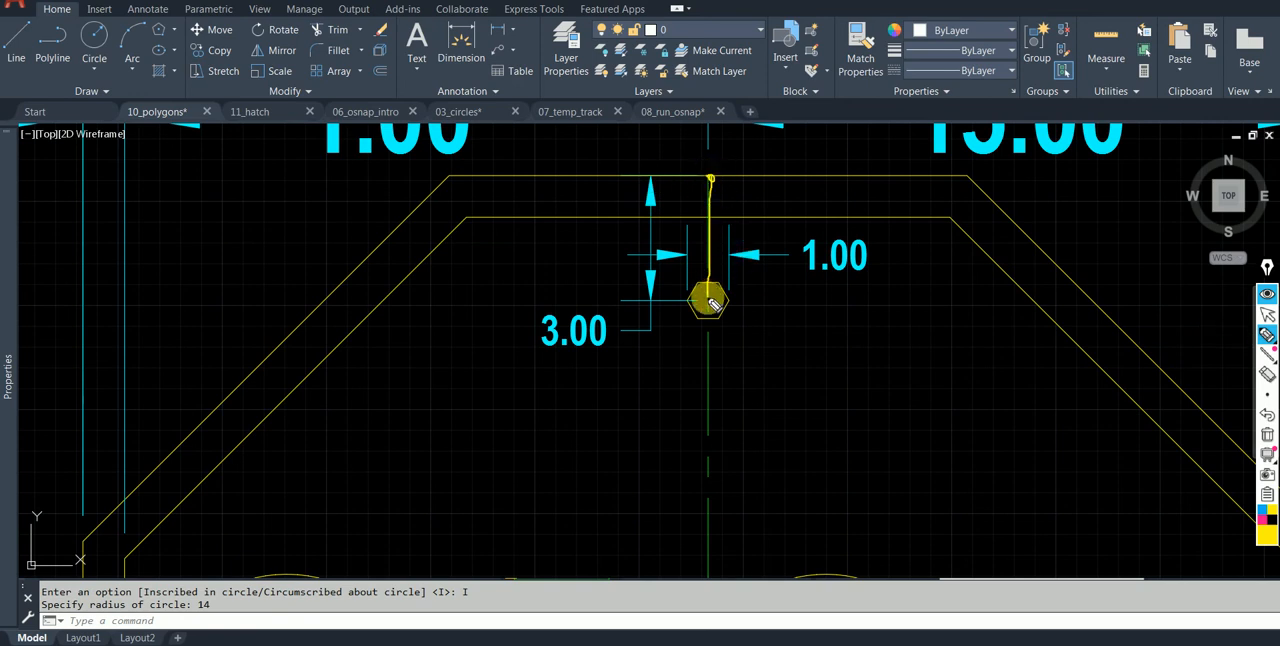
pyautogui.moveTo(709, 300); pyautogui.dragTo(829, 300)
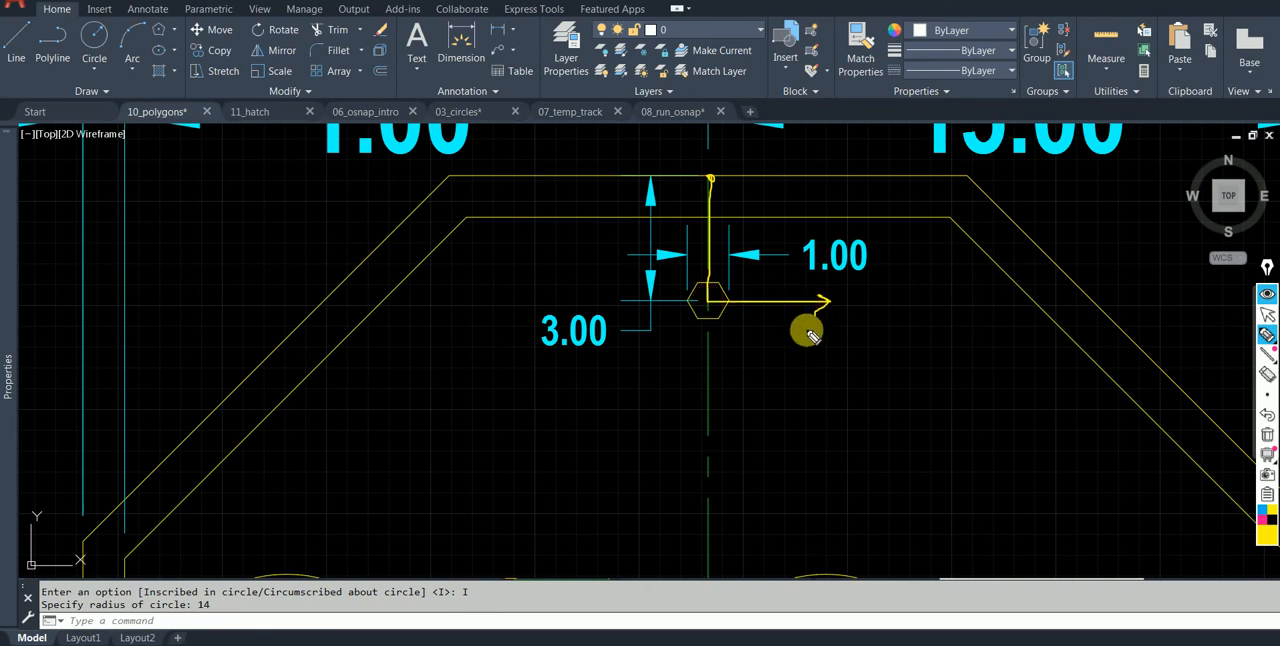
pyautogui.click(1267, 414)
# Retrace the vertical path to the upper hexagon's center with its horizontal arrow, and clear all annotations.
pyautogui.moveTo(710, 178); pyautogui.dragTo(707, 302)
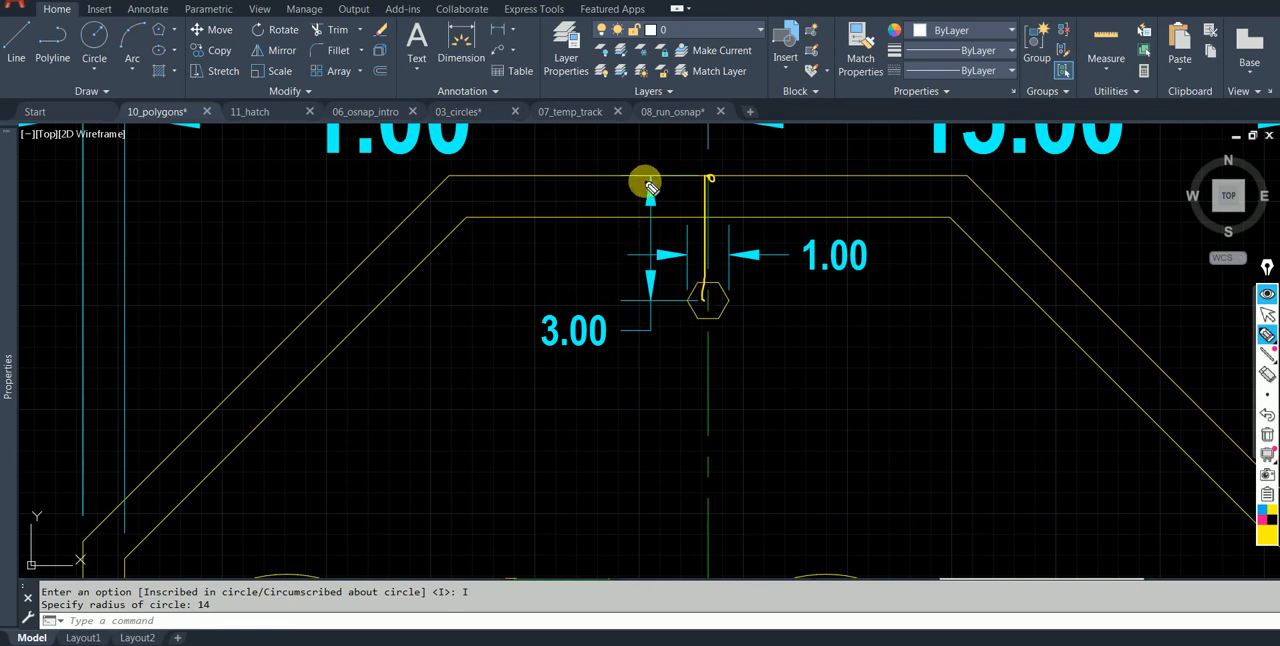
pyautogui.moveTo(710, 178)
pyautogui.mouseDown()
pyautogui.moveTo(714, 306)
pyautogui.moveTo(816, 296)
pyautogui.mouseUp()
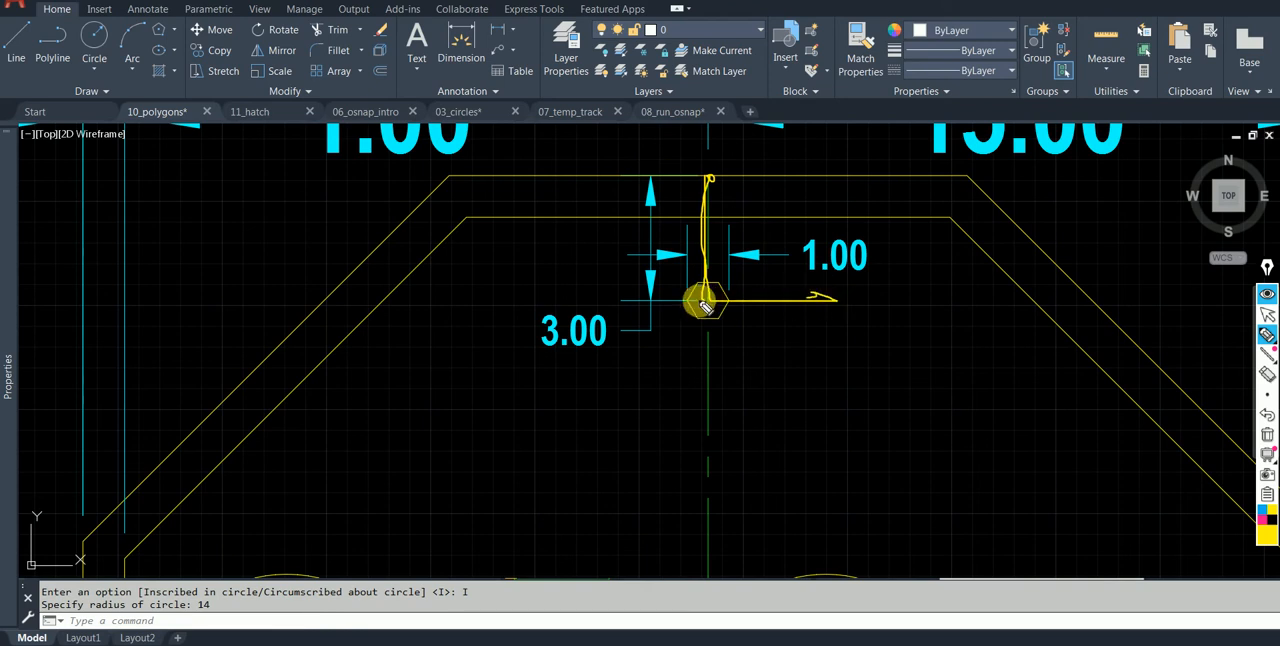
pyautogui.click(1267, 313)
pyautogui.scroll(-4, 801, 275)
pyautogui.moveTo(601, 283); pyautogui.dragTo(818, 242, button='middle')
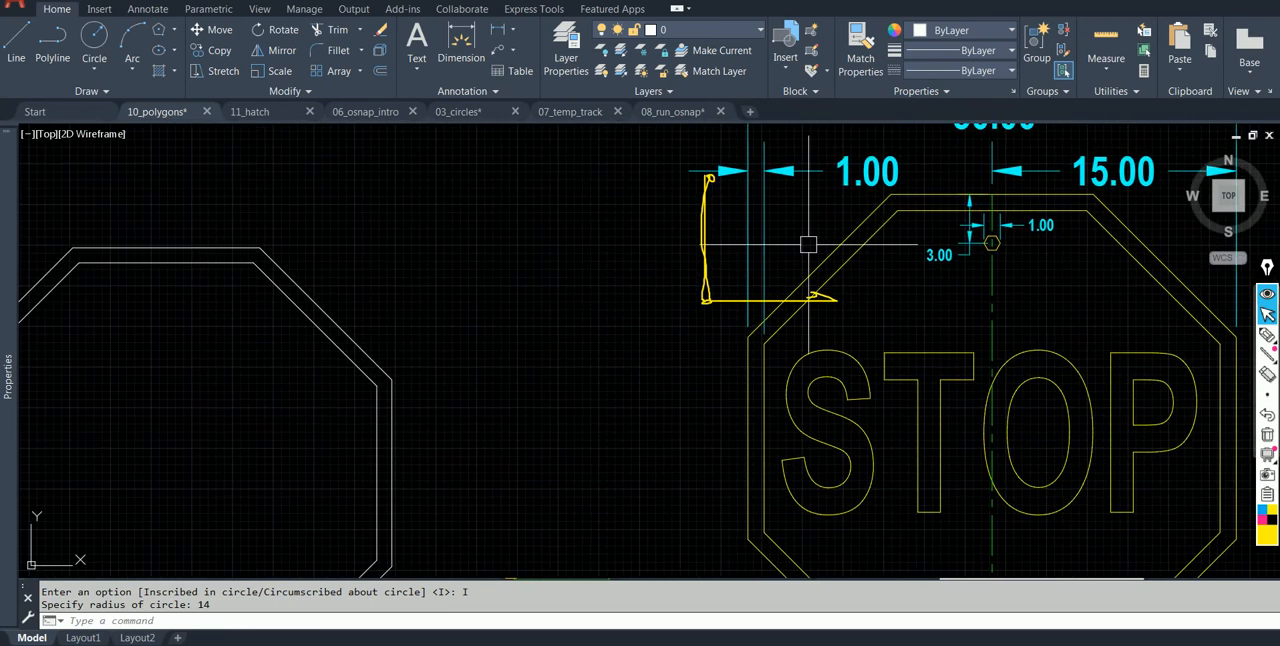
pyautogui.click(1267, 434)
pyautogui.press('Escape')
pyautogui.press('Escape')
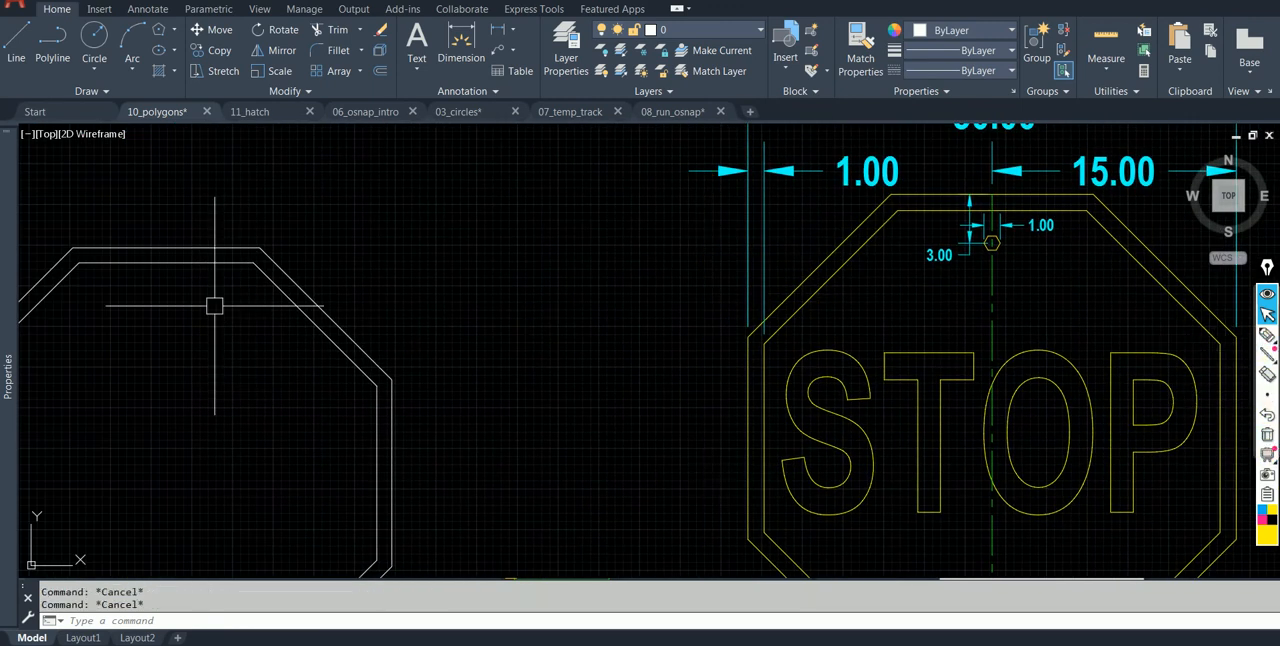
# Draw a line 3 units straight down from the midpoint of the new outer octagon's top edge.
pyautogui.write('l')
pyautogui.press('Return')
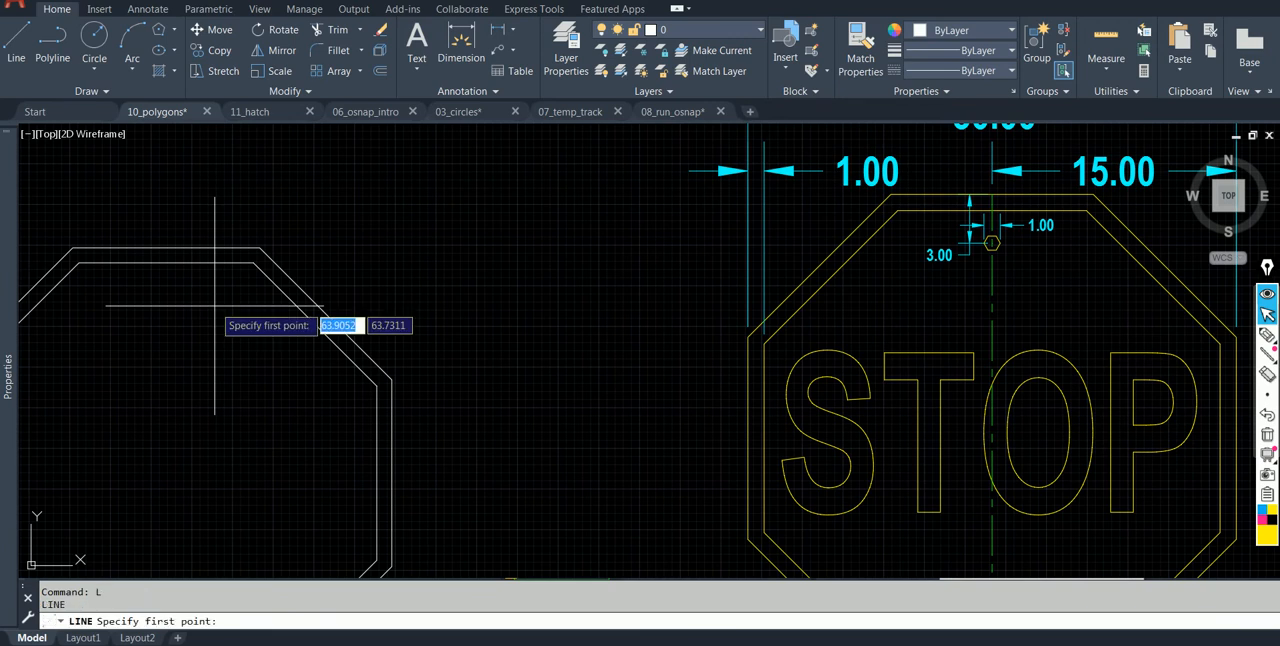
pyautogui.click(166, 247)
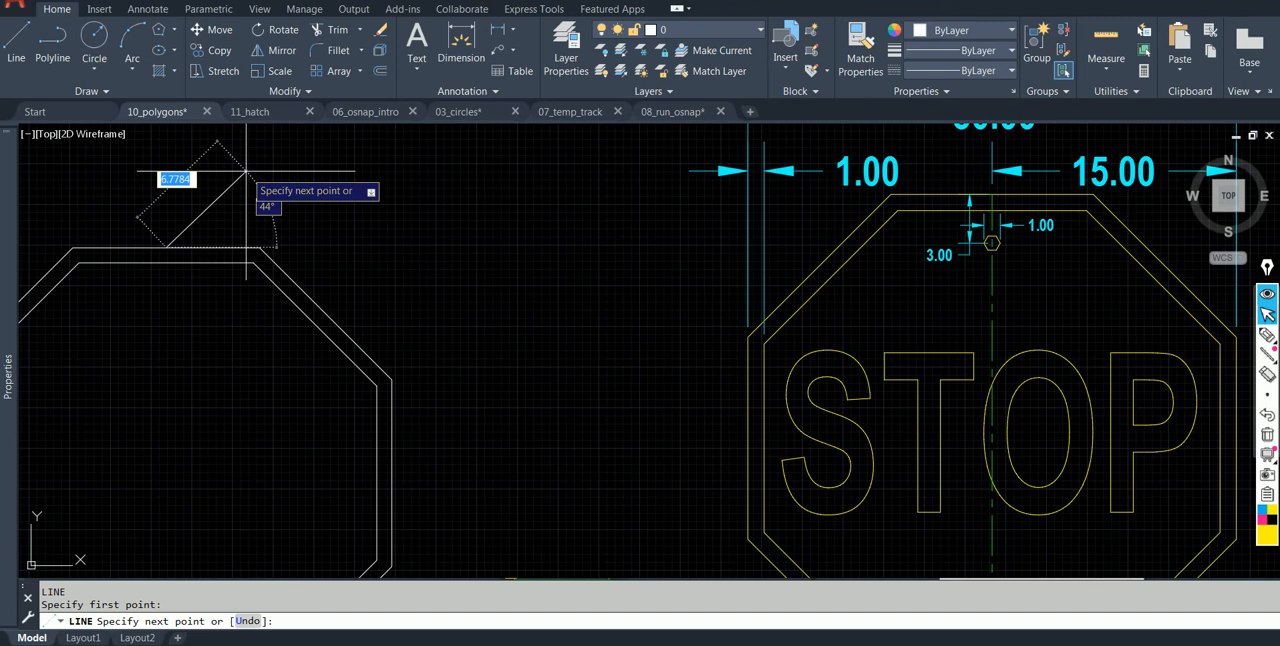
pyautogui.write('3')
pyautogui.press('Tab')
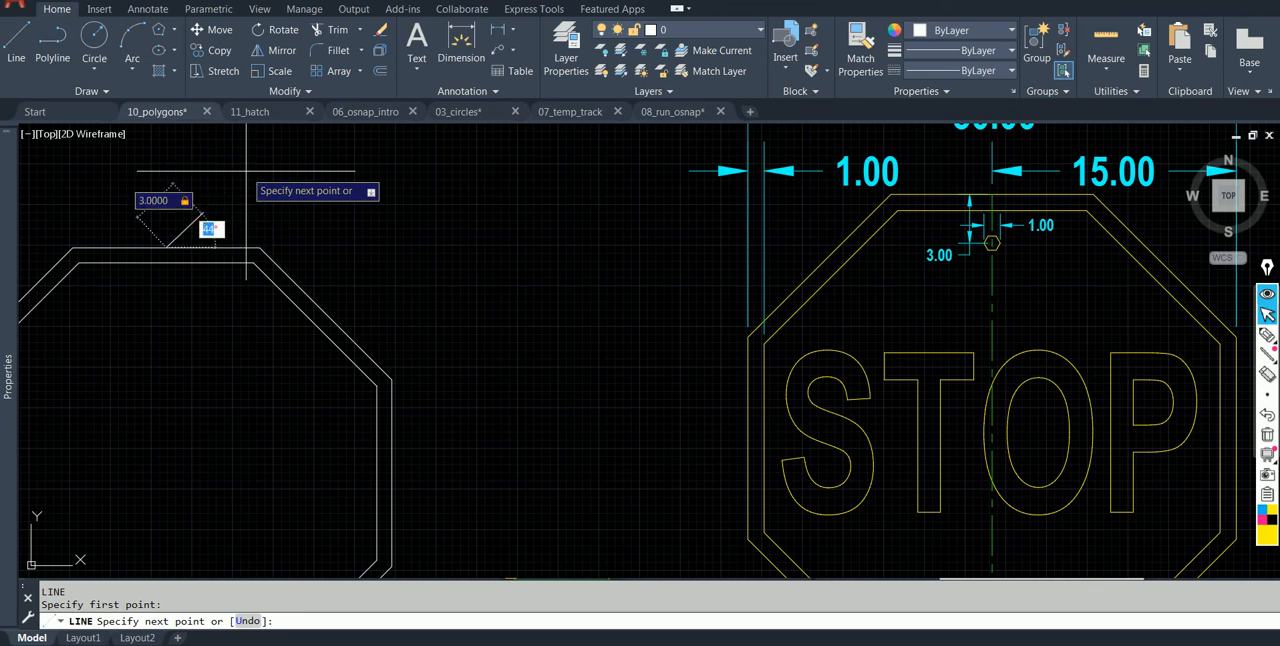
pyautogui.write('90')
pyautogui.press('Tab')
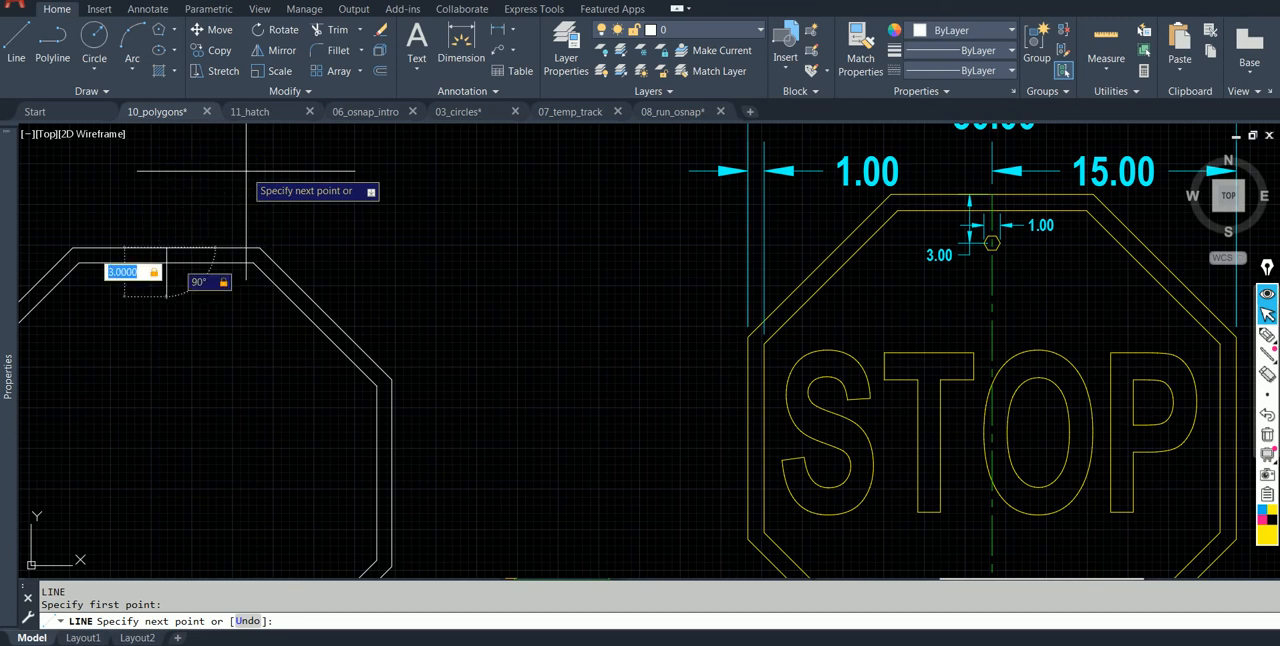
pyautogui.press('Return')
pyautogui.press('Escape')
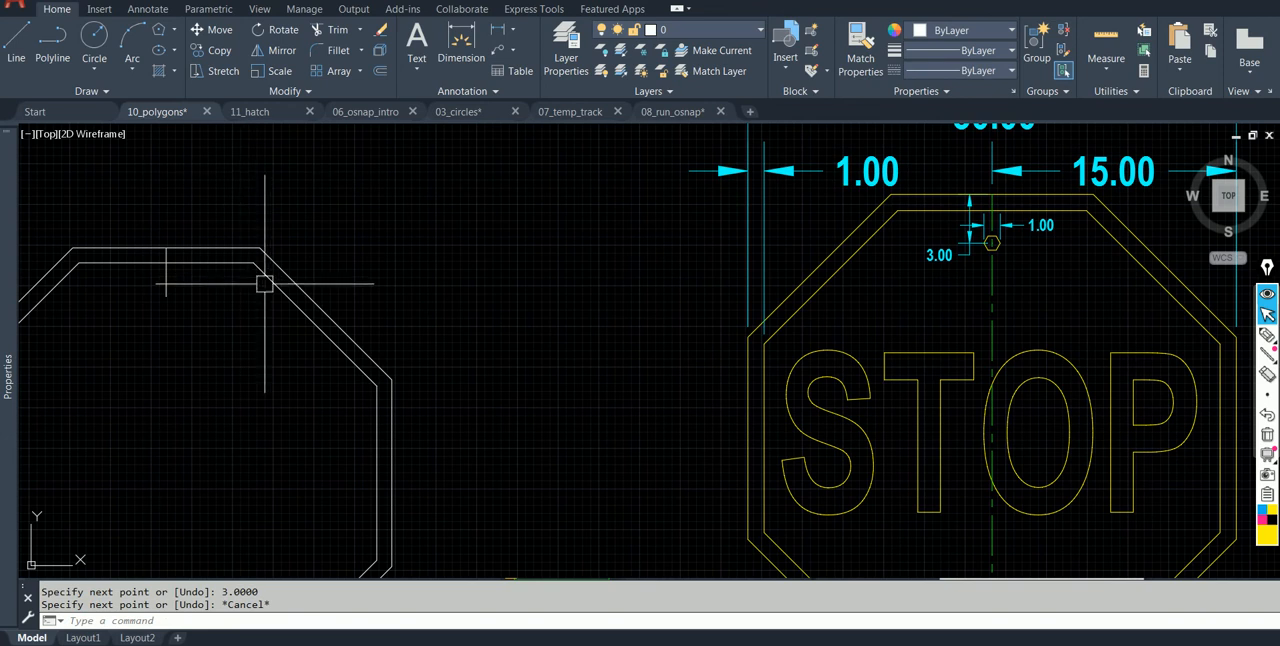
# Draw a six-sided polygon centered on the lower end of the 3-unit line, inscribed in a circle of radius 0.5.
pyautogui.click(158, 29)
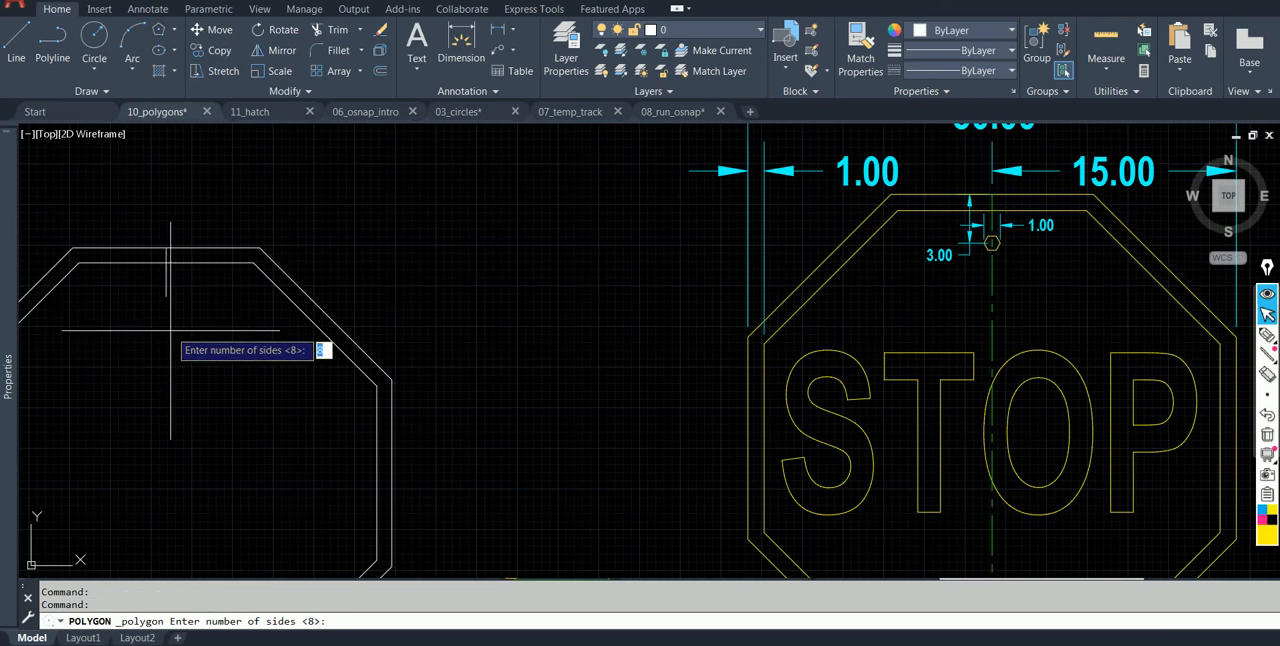
pyautogui.scroll(2, 1015, 325)
pyautogui.scroll(4, 1015, 325)
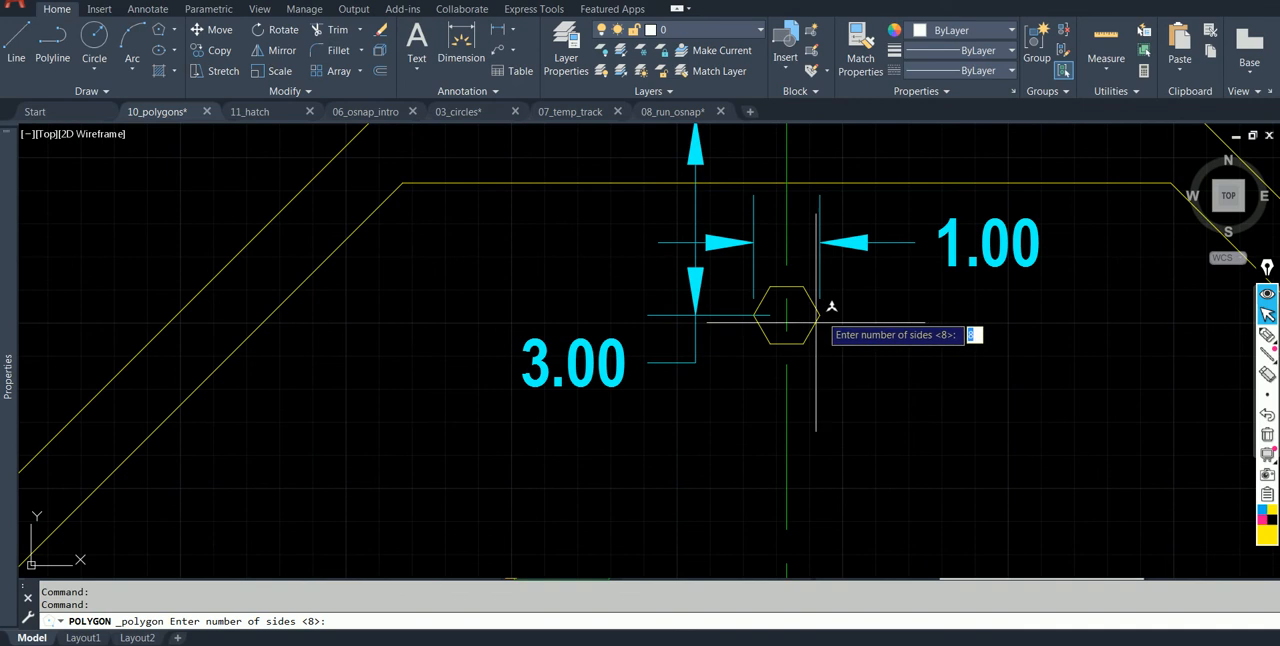
pyautogui.write('6')
pyautogui.press('Return')
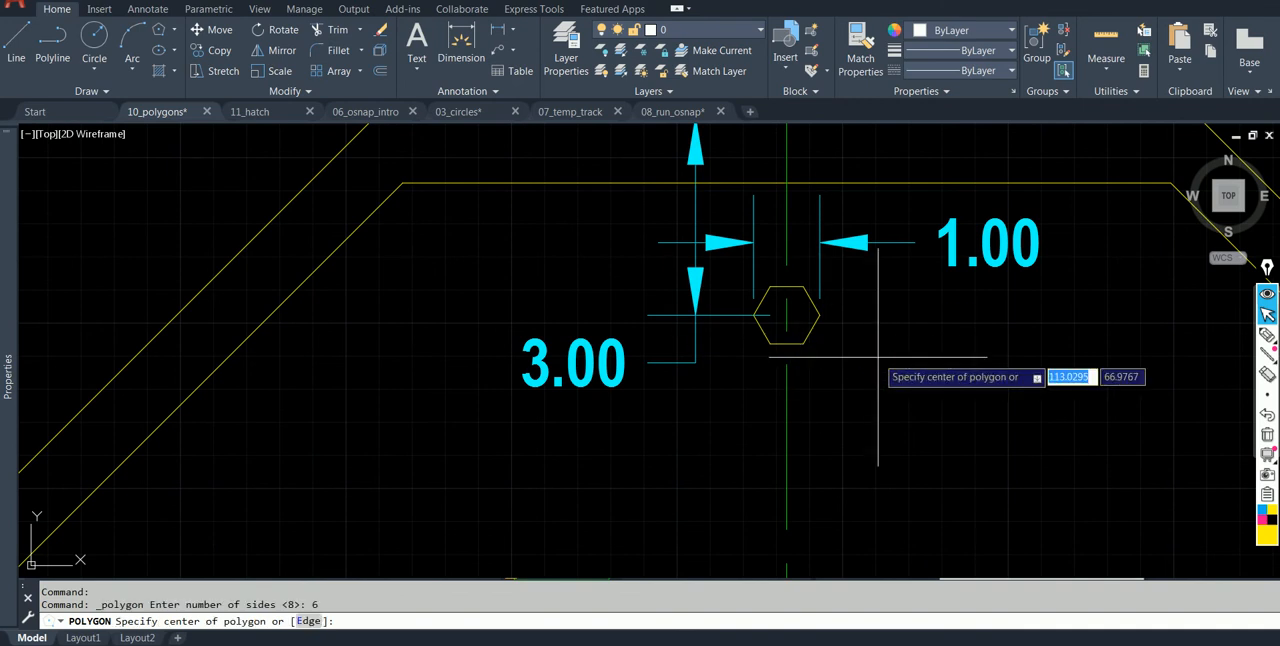
pyautogui.moveTo(557, 371); pyautogui.dragTo(897, 346, button='middle')
pyautogui.scroll(-4, 460, 317)
pyautogui.moveTo(351, 319); pyautogui.dragTo(849, 303, button='middle')
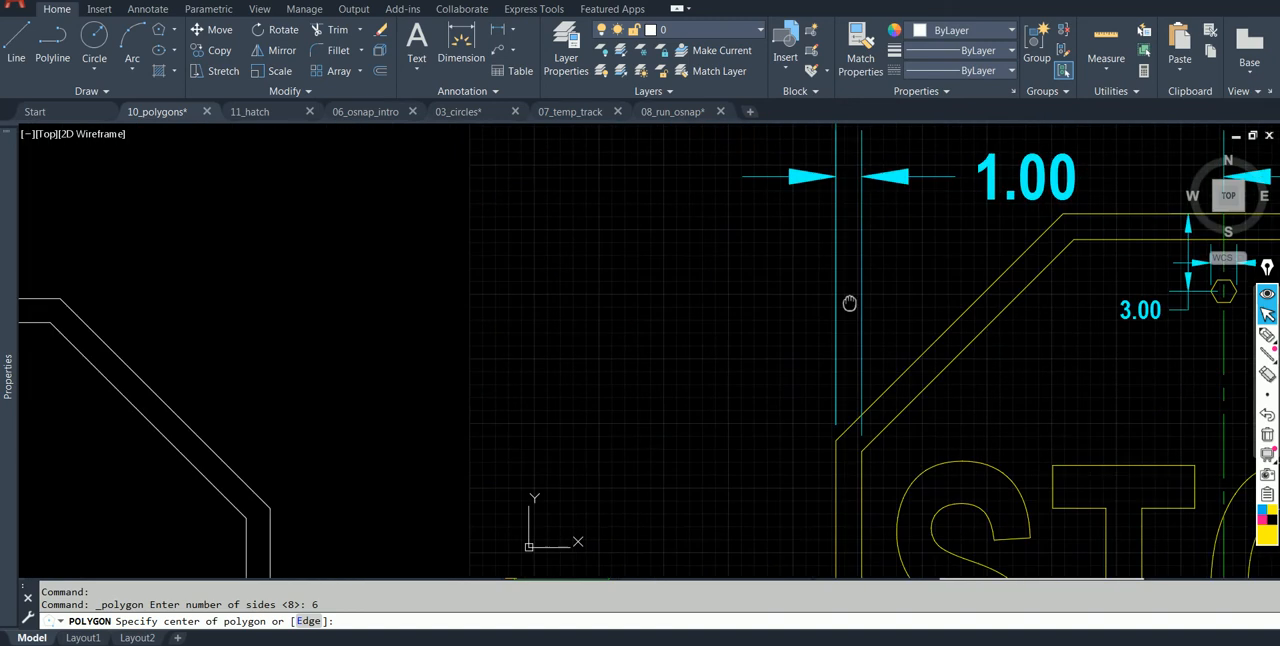
pyautogui.moveTo(286, 337); pyautogui.dragTo(660, 286, button='middle')
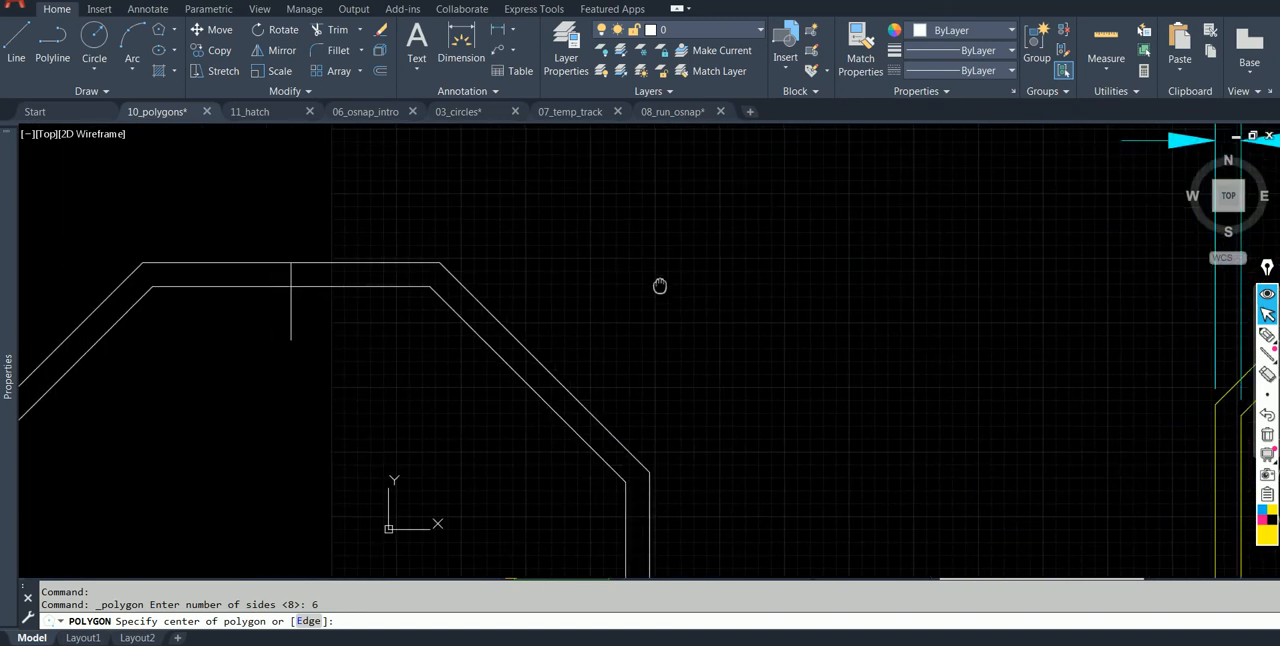
pyautogui.click(289, 340)
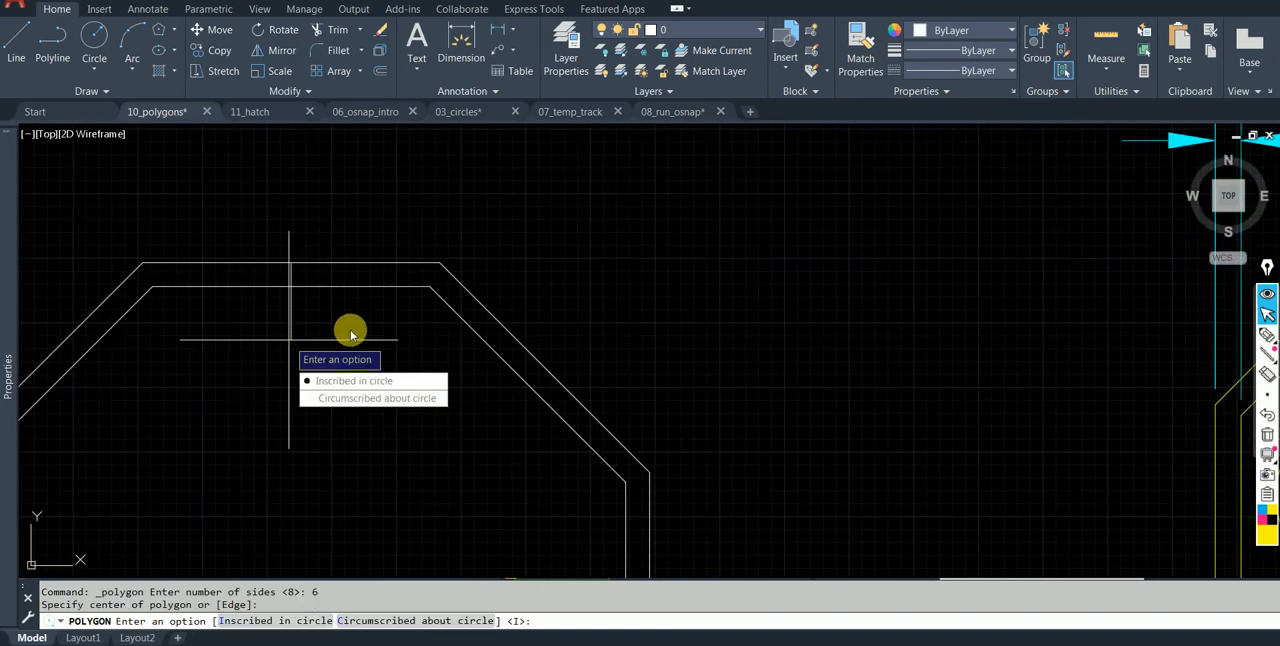
pyautogui.click(360, 382)
pyautogui.scroll(-2, 357, 329)
pyautogui.moveTo(357, 329); pyautogui.dragTo(238, 321, button='middle')
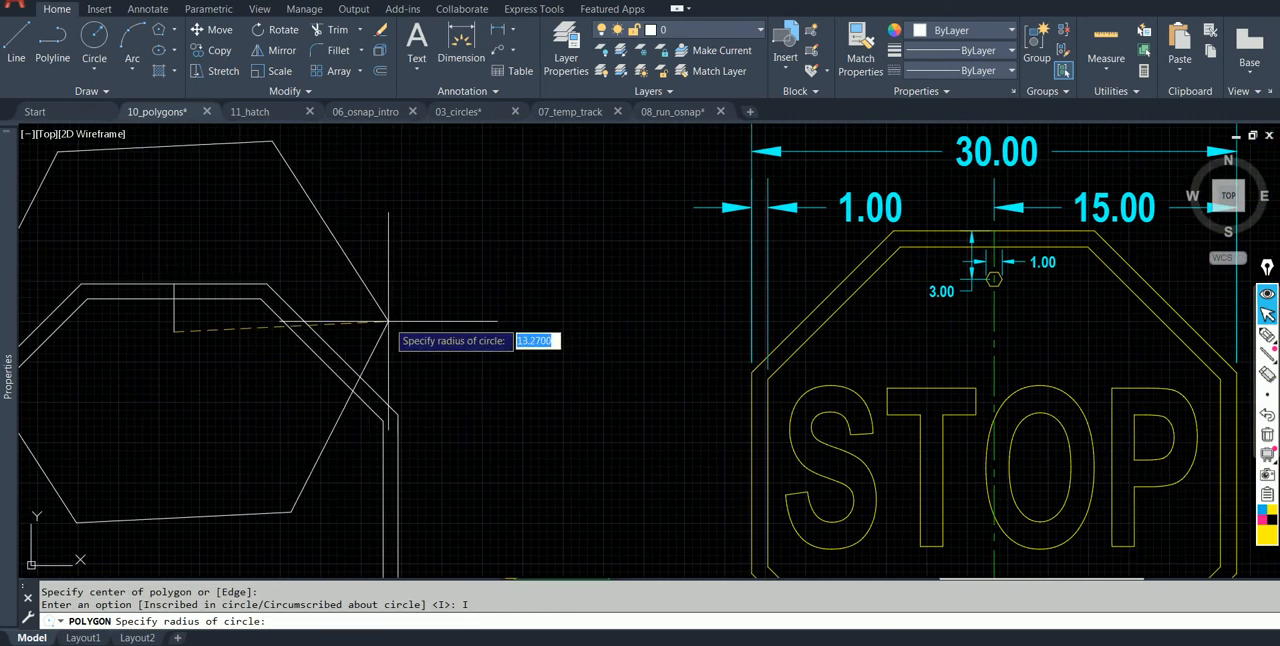
pyautogui.write('0.5')
pyautogui.press('Return')
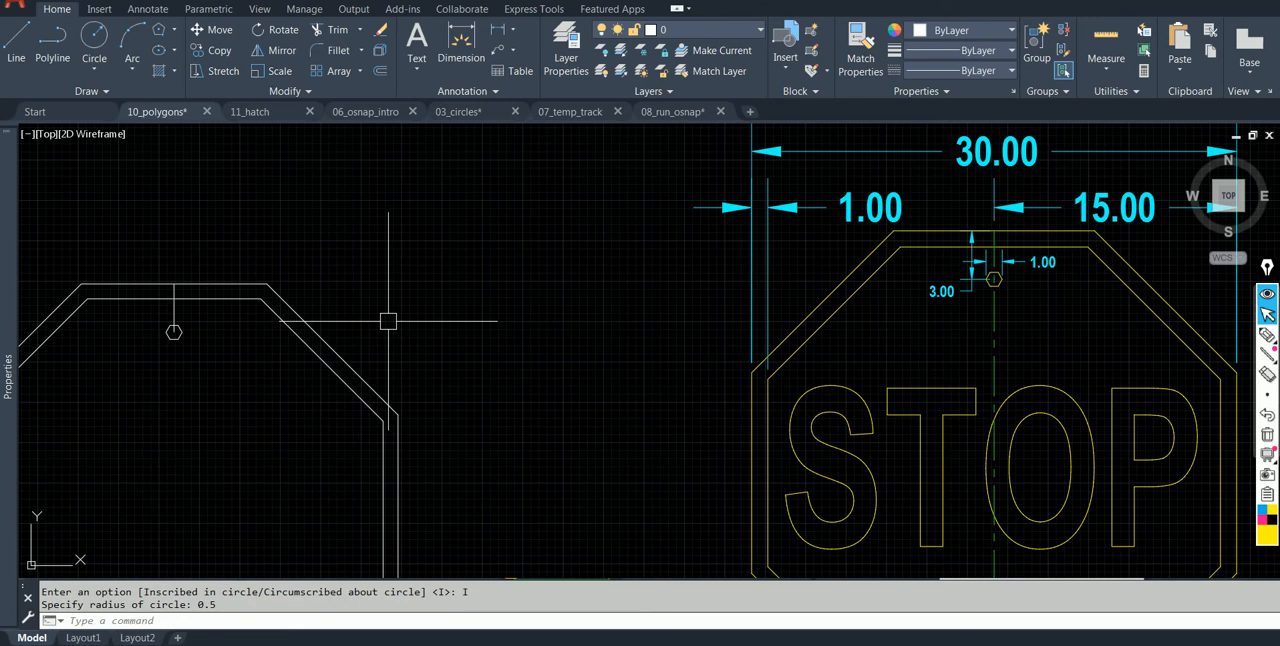
# Erase the vertical construction line between the new octagon's top edge and the hexagon's center.
pyautogui.scroll(2, 225, 325)
pyautogui.click(130, 306)
pyautogui.write('e')
pyautogui.press('Return')
pyautogui.scroll(-4, 214, 349)
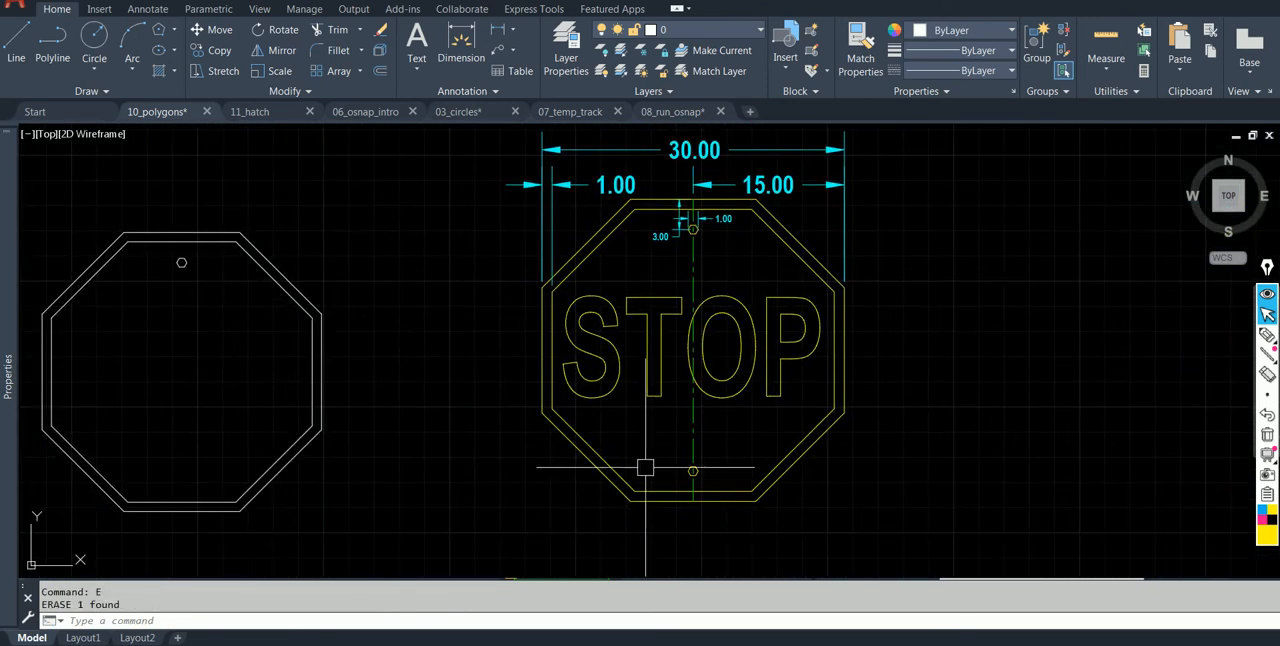
# Switch to the 07_temp_track drawing with the door and its dimensioned reference copy.
pyautogui.scroll(2, 200, 480)
pyautogui.moveTo(174, 492); pyautogui.dragTo(249, 464, button='middle')
pyautogui.scroll(-2, 249, 464)
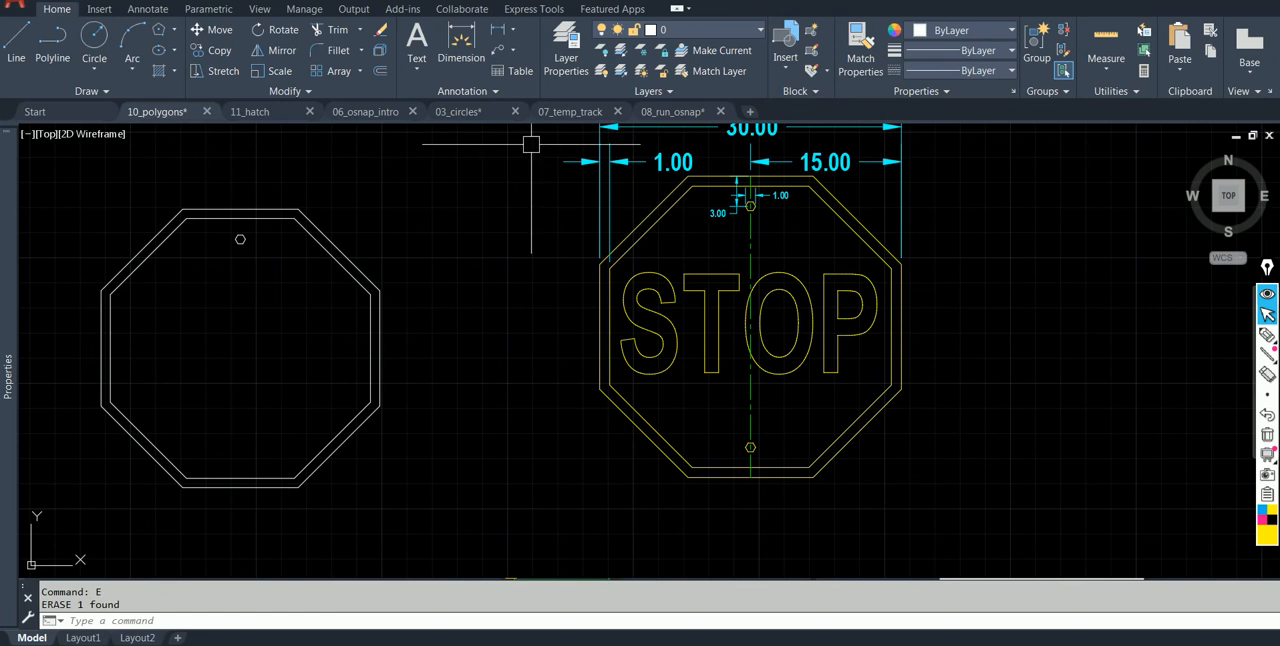
pyautogui.click(550, 112)
pyautogui.moveTo(540, 384)
pyautogui.mouseDown(button='middle')
pyautogui.moveTo(480, 371)
pyautogui.moveTo(480, 333)
pyautogui.moveTo(460, 366)
pyautogui.moveTo(435, 368)
pyautogui.mouseUp(button='middle')
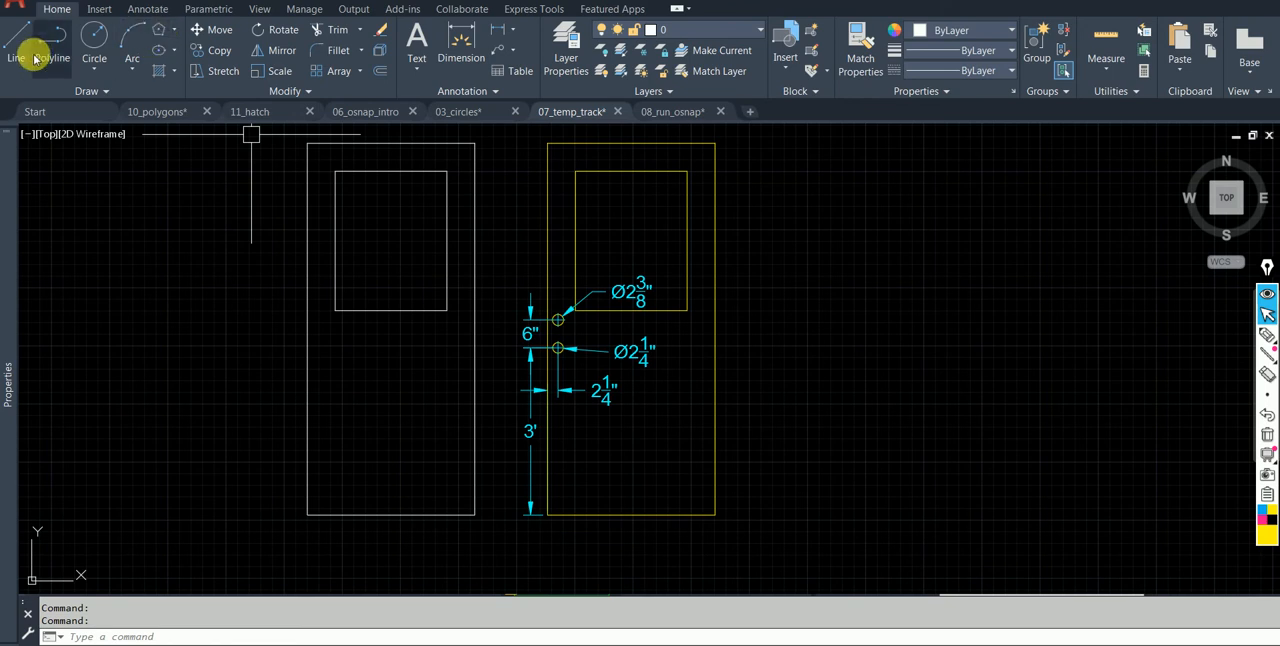
pyautogui.click(173, 29)
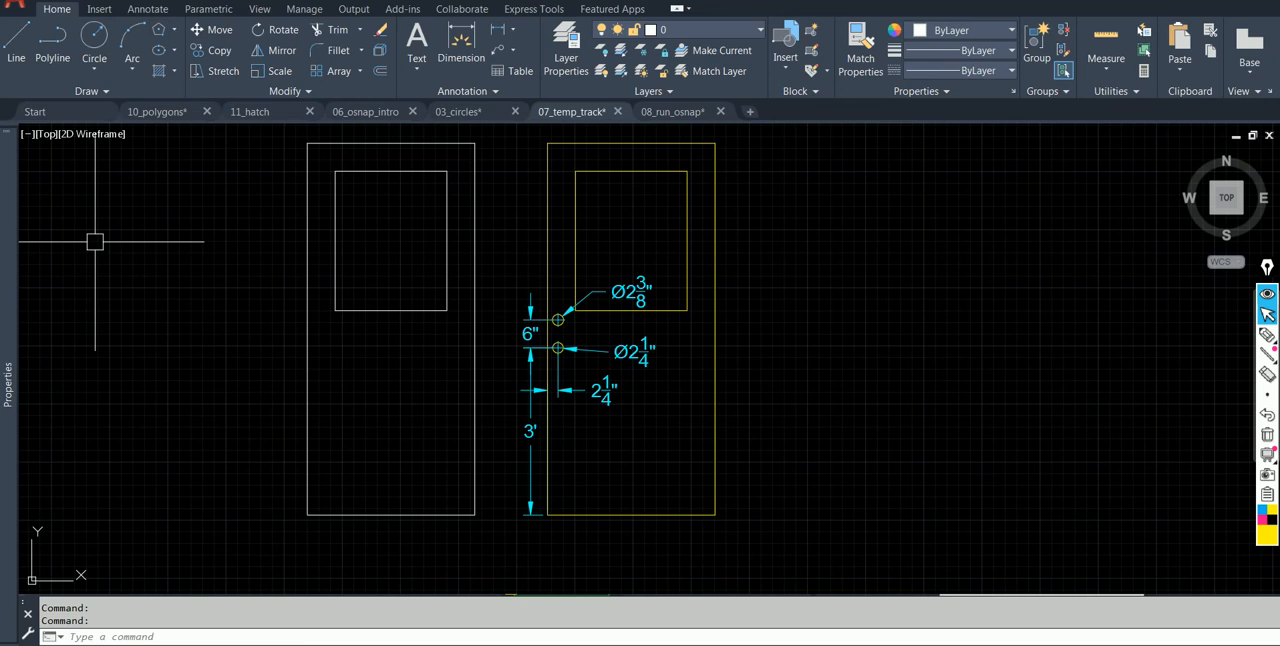
pyautogui.click(175, 51)
pyautogui.click(175, 51)
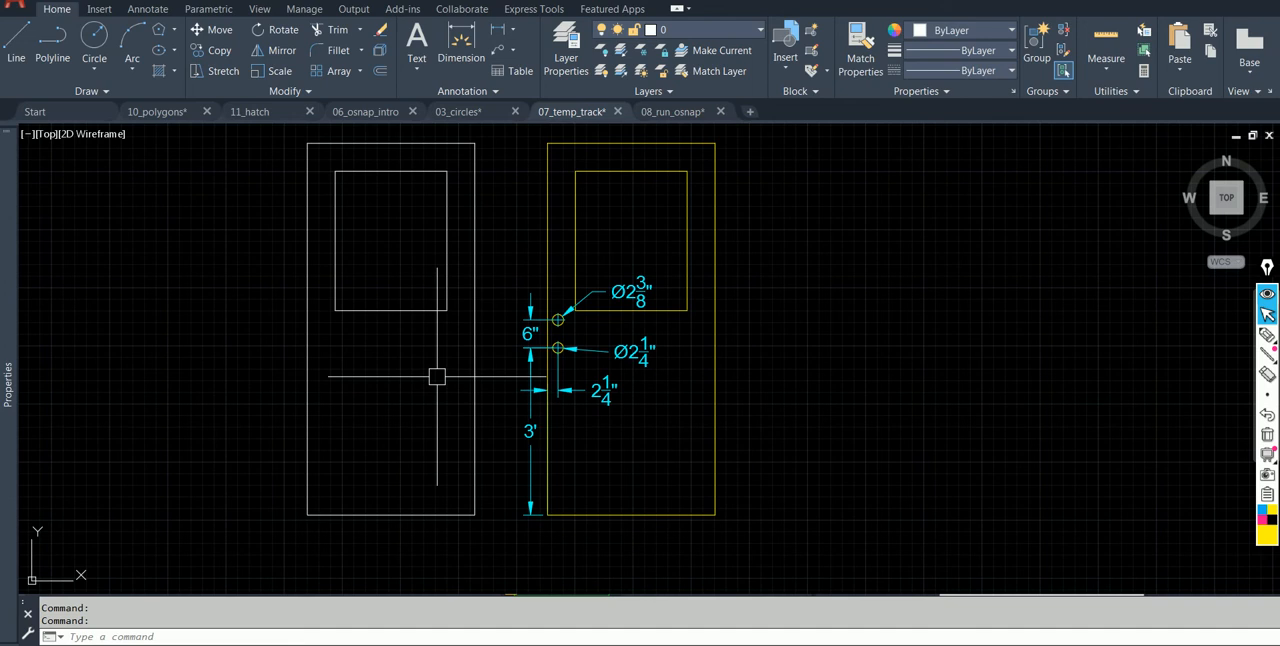
pyautogui.write('c')
pyautogui.press('Return')
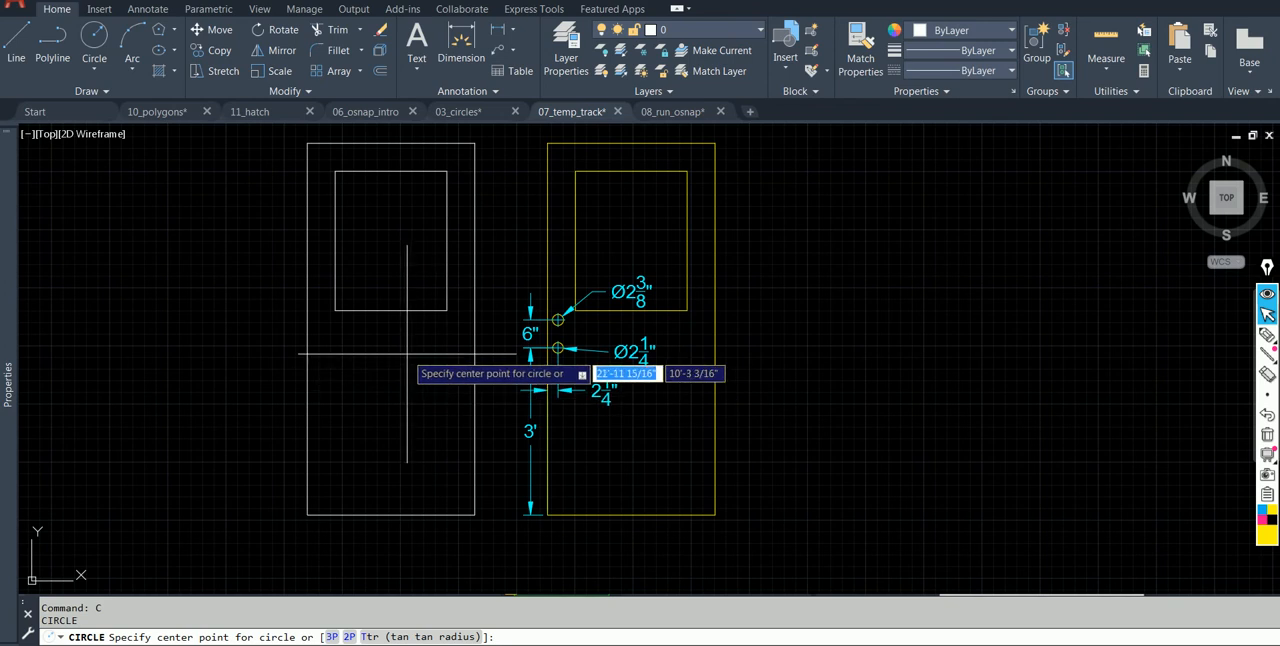
pyautogui.press('Escape')
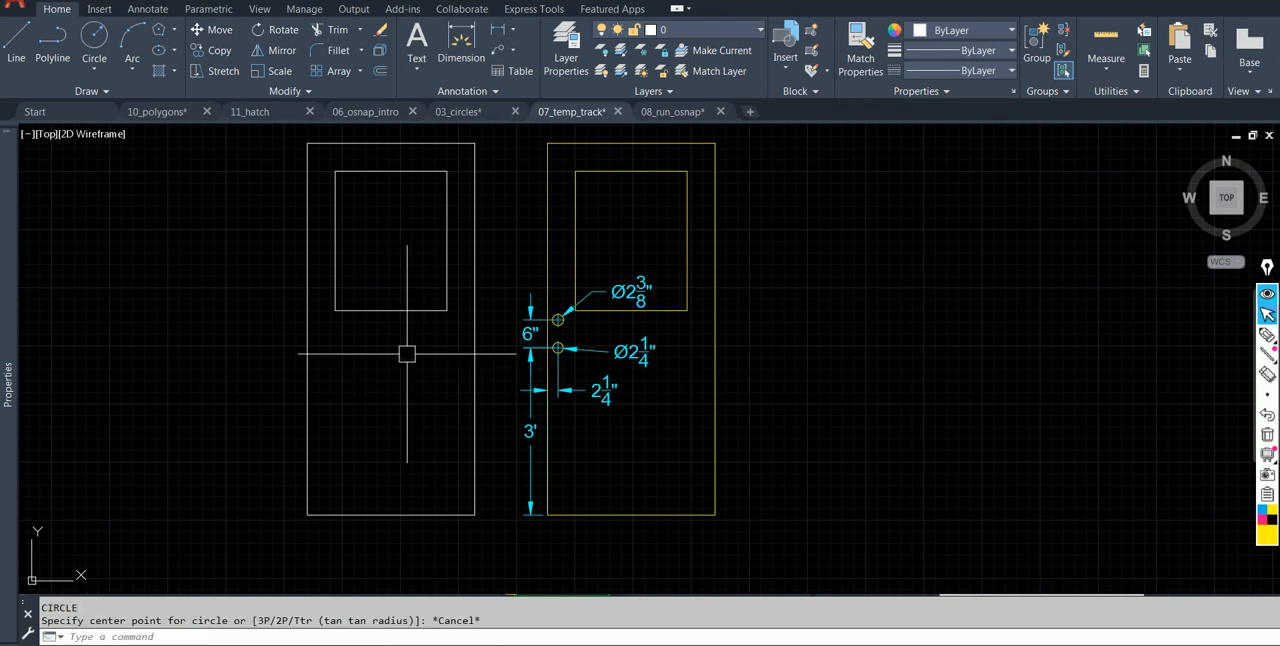
pyautogui.scroll(3, 571, 334)
pyautogui.scroll(-3, 540, 340)
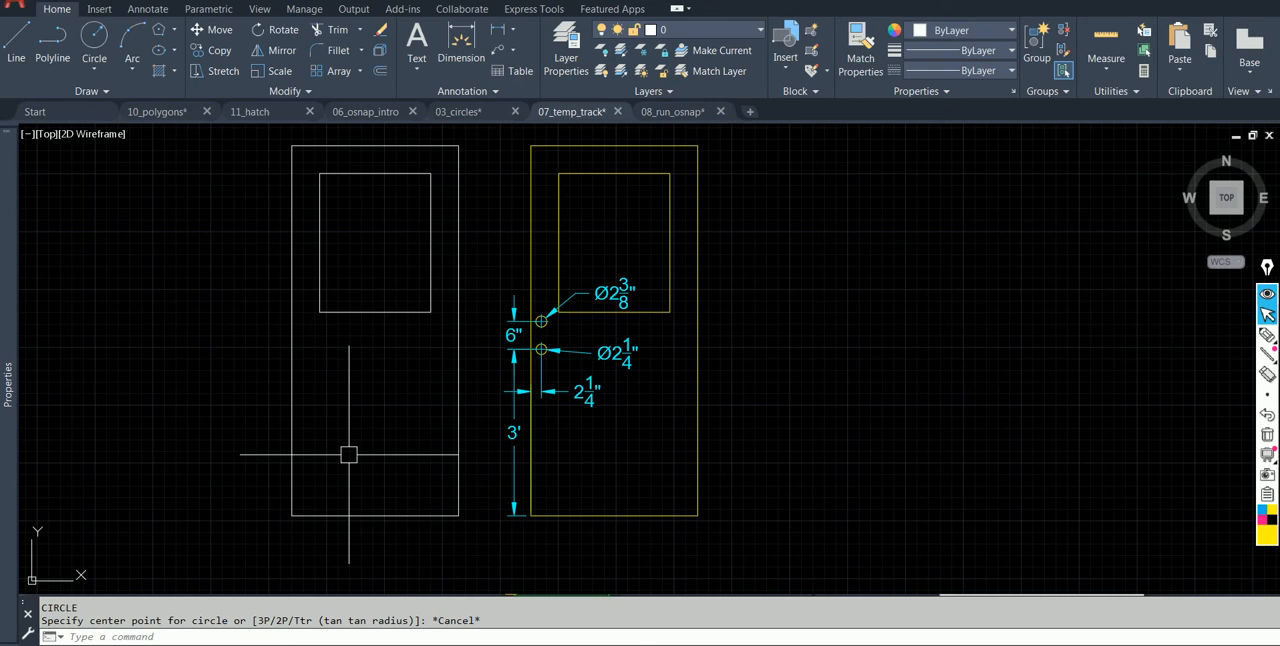
# Draw a construction rectangle from the white door's lower-left corner, 2-1/4" in length and 3' in width, extending up and inward.
pyautogui.write('REC')
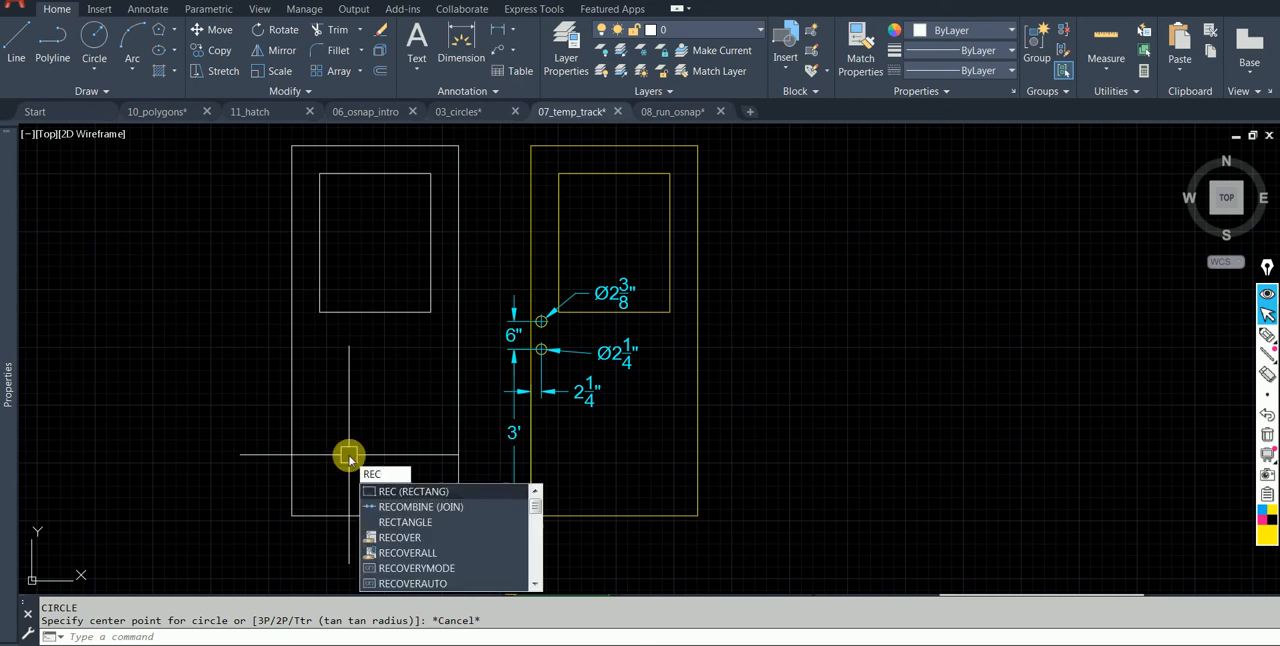
pyautogui.press('Return')
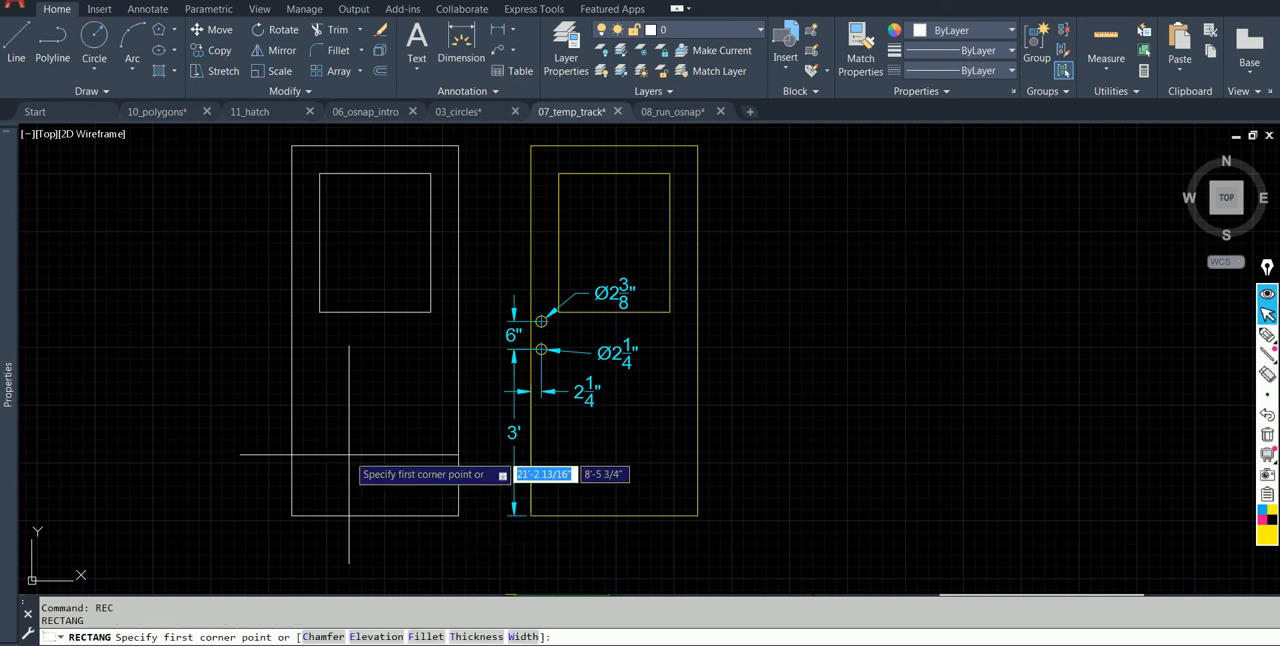
pyautogui.click(292, 515)
pyautogui.write('d')
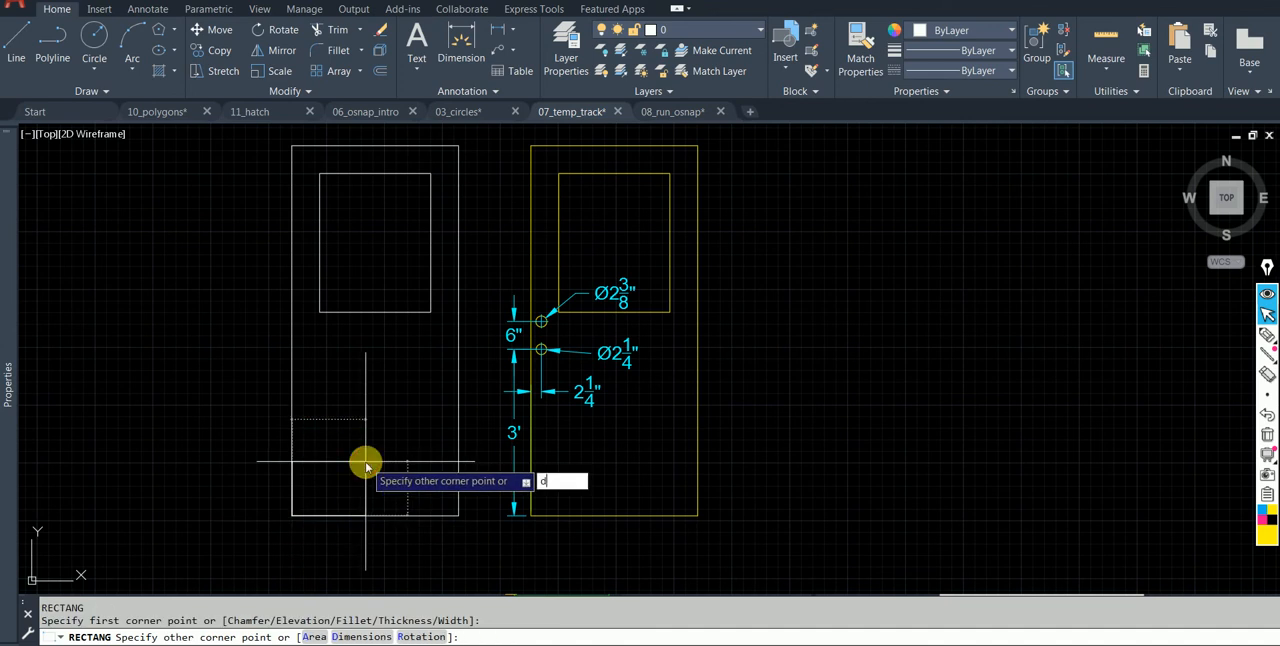
pyautogui.press('Return')
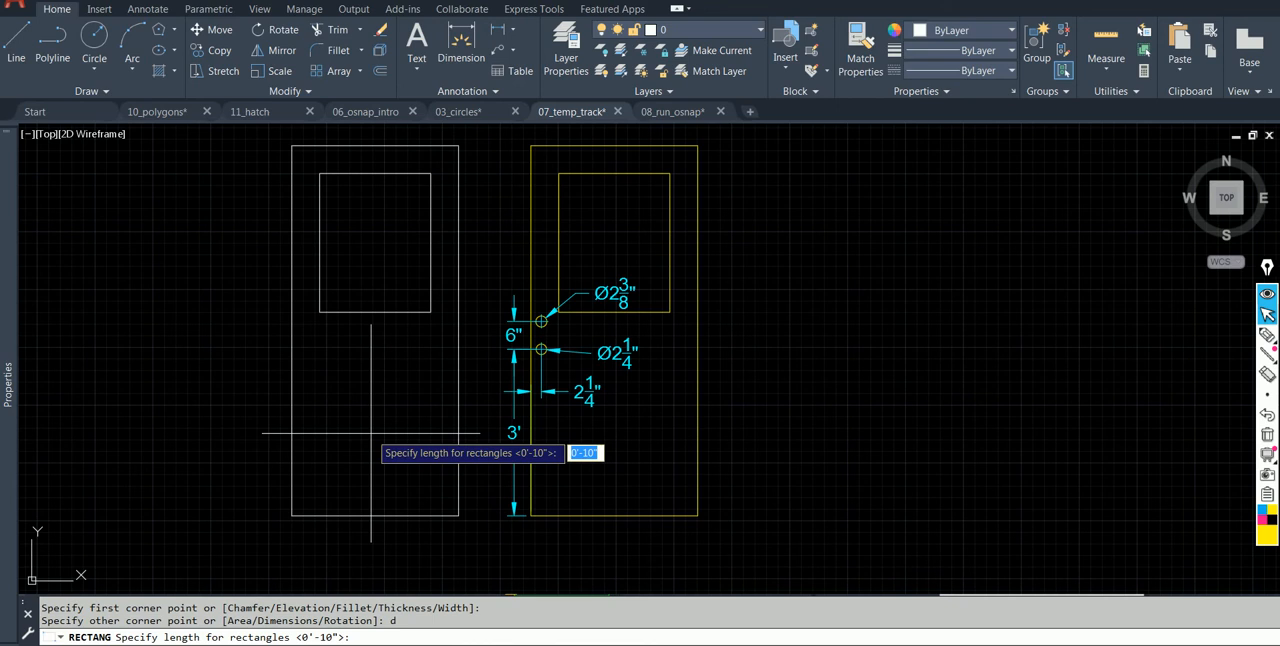
pyautogui.write('2-1/4')
pyautogui.write("'")
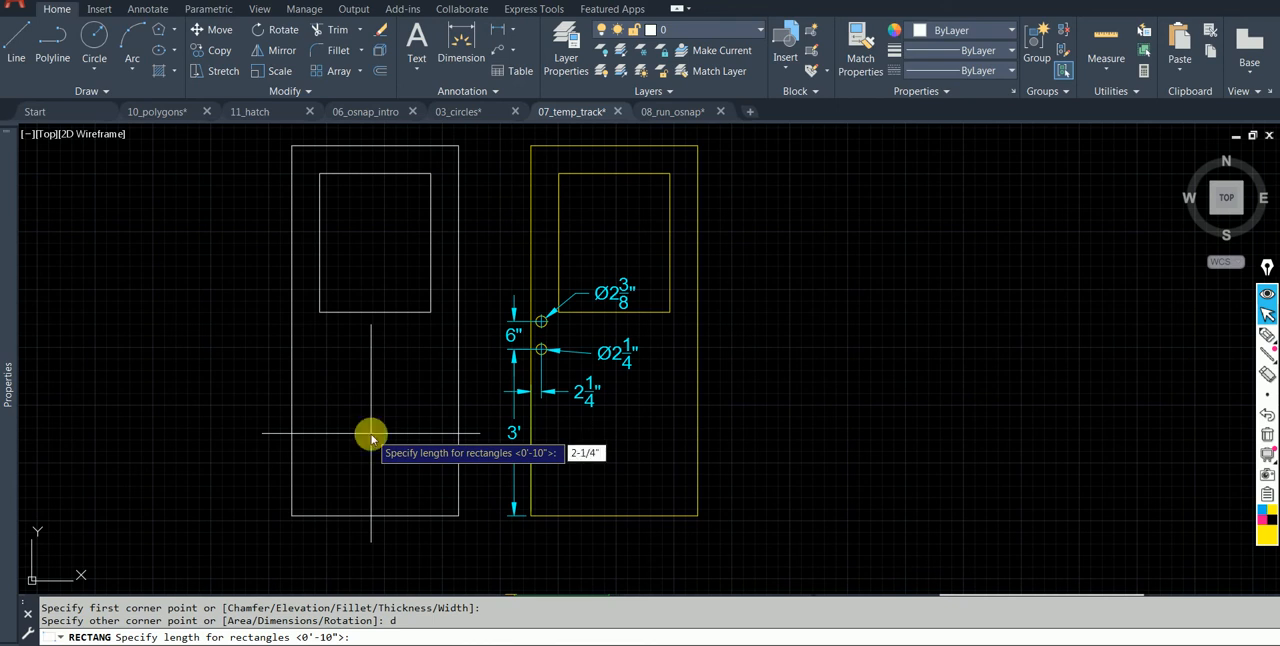
pyautogui.press('Return')
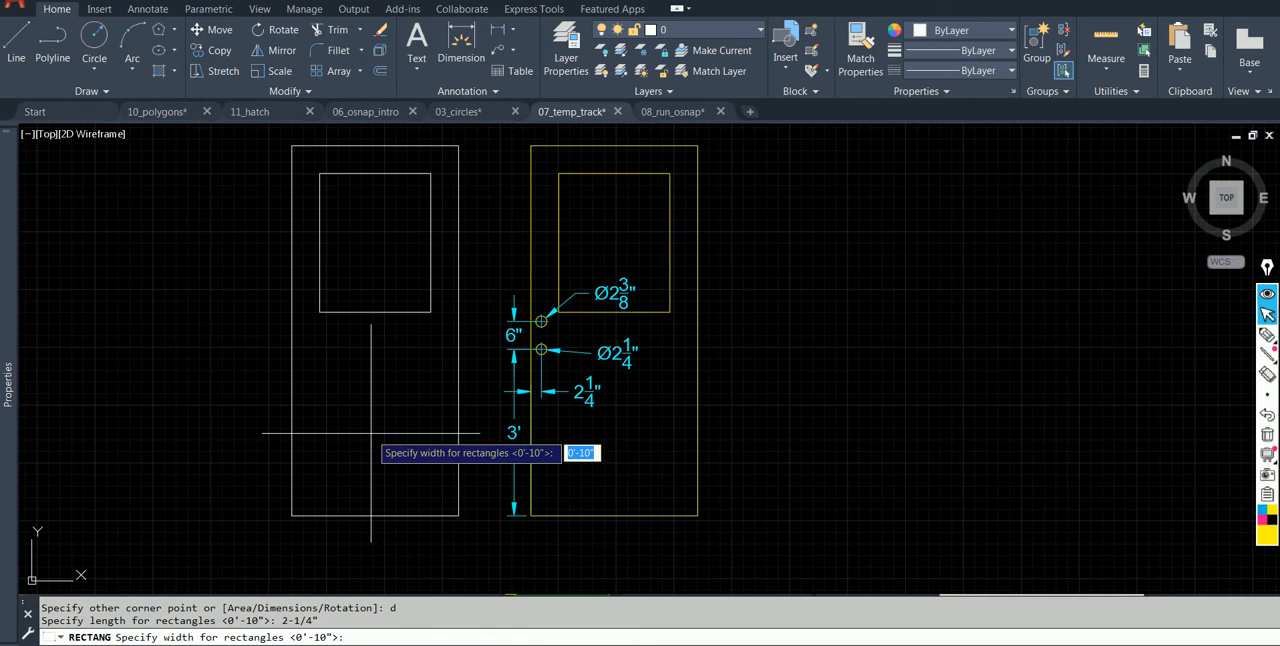
pyautogui.click(371, 434)
pyautogui.write("3'")
pyautogui.press('Return')
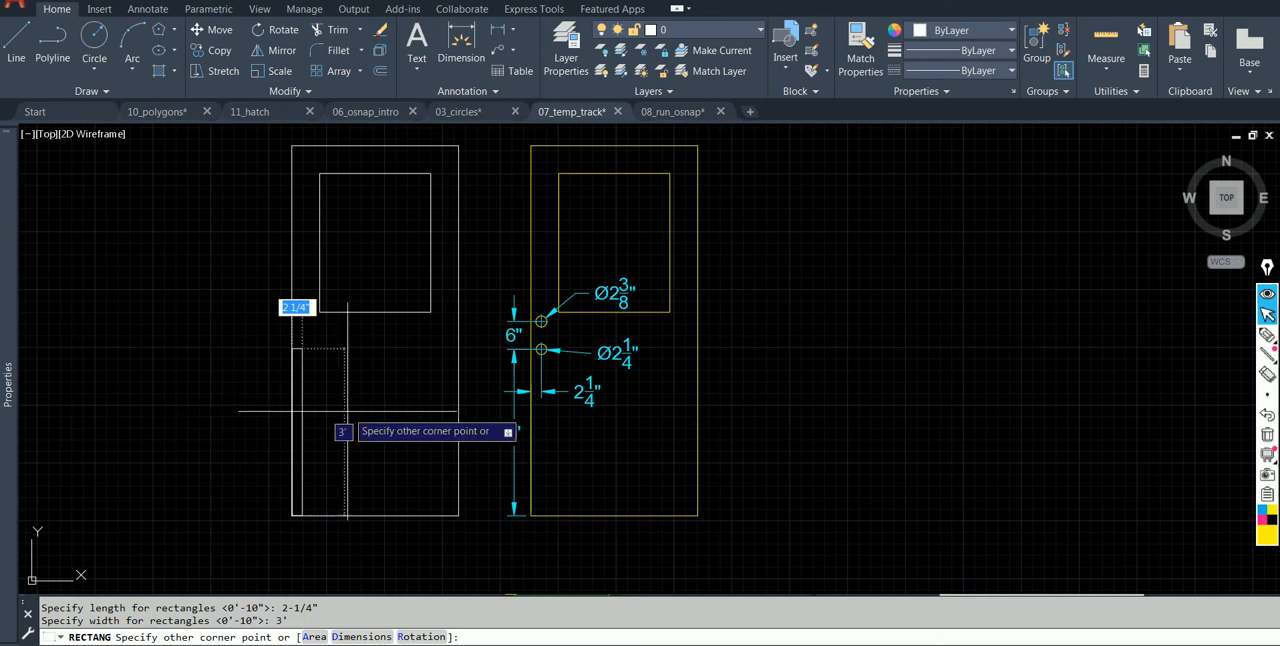
pyautogui.click(347, 410)
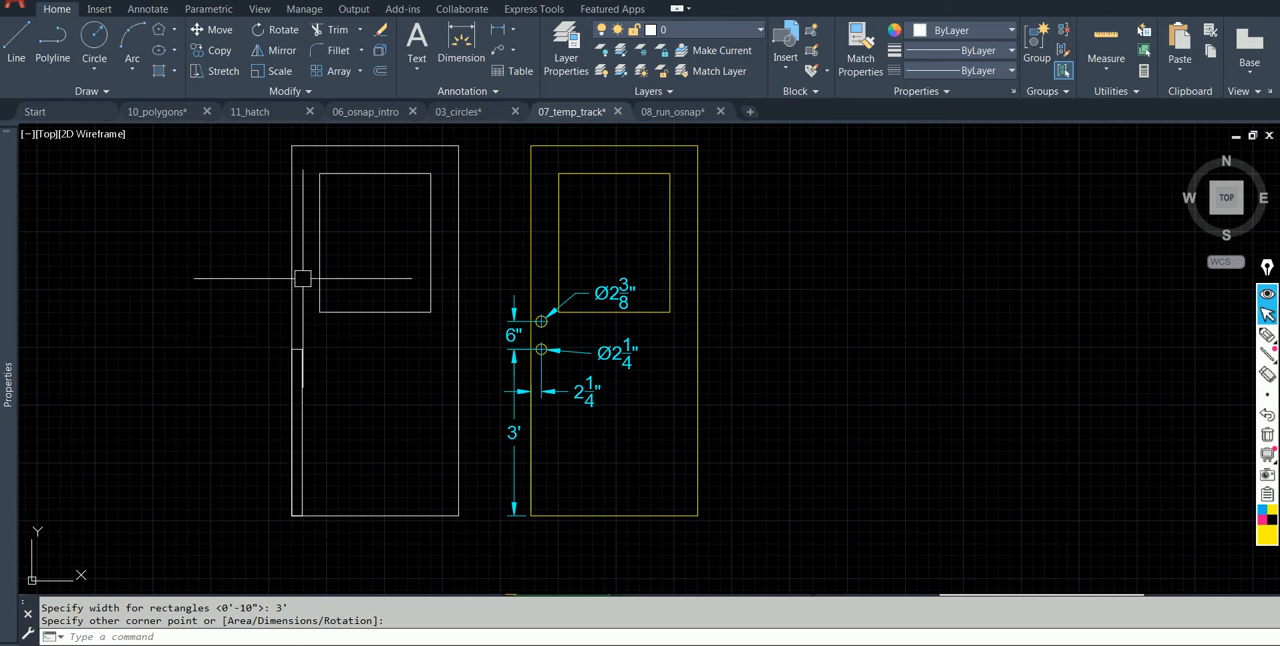
# Draw a 6" line straight up at 90° from the construction rectangle's upper-right corner.
pyautogui.scroll(2, 571, 334)
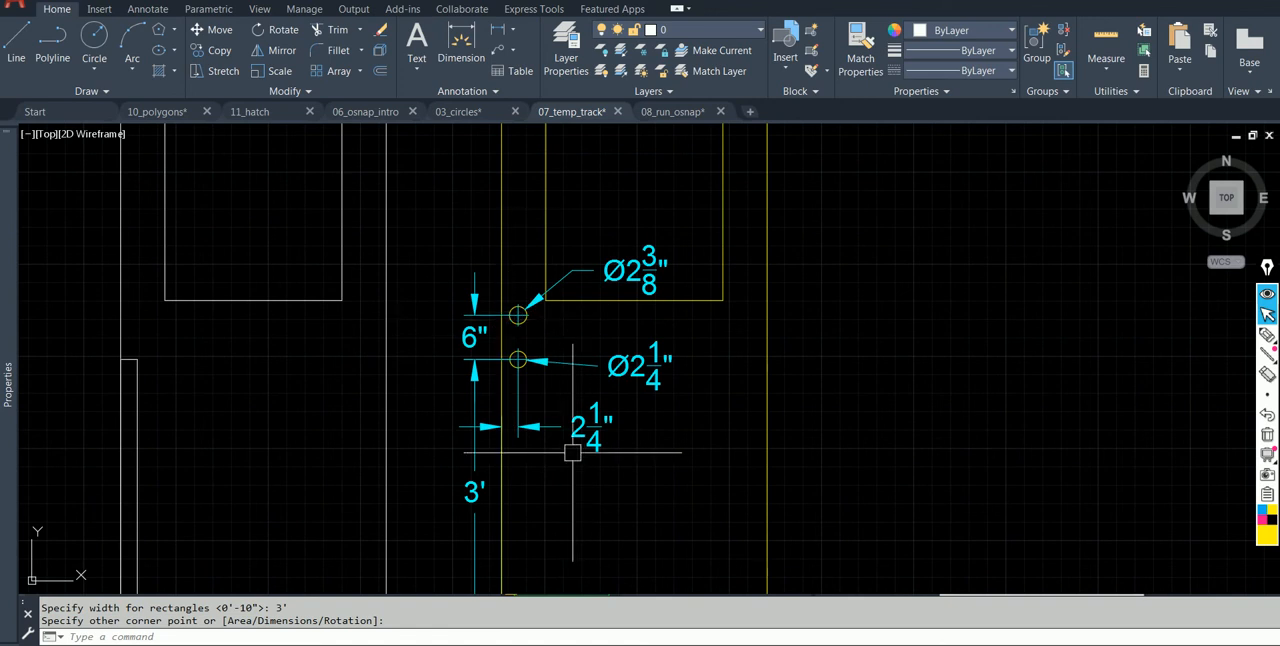
pyautogui.press('Escape')
pyautogui.write('L')
pyautogui.press('Return')
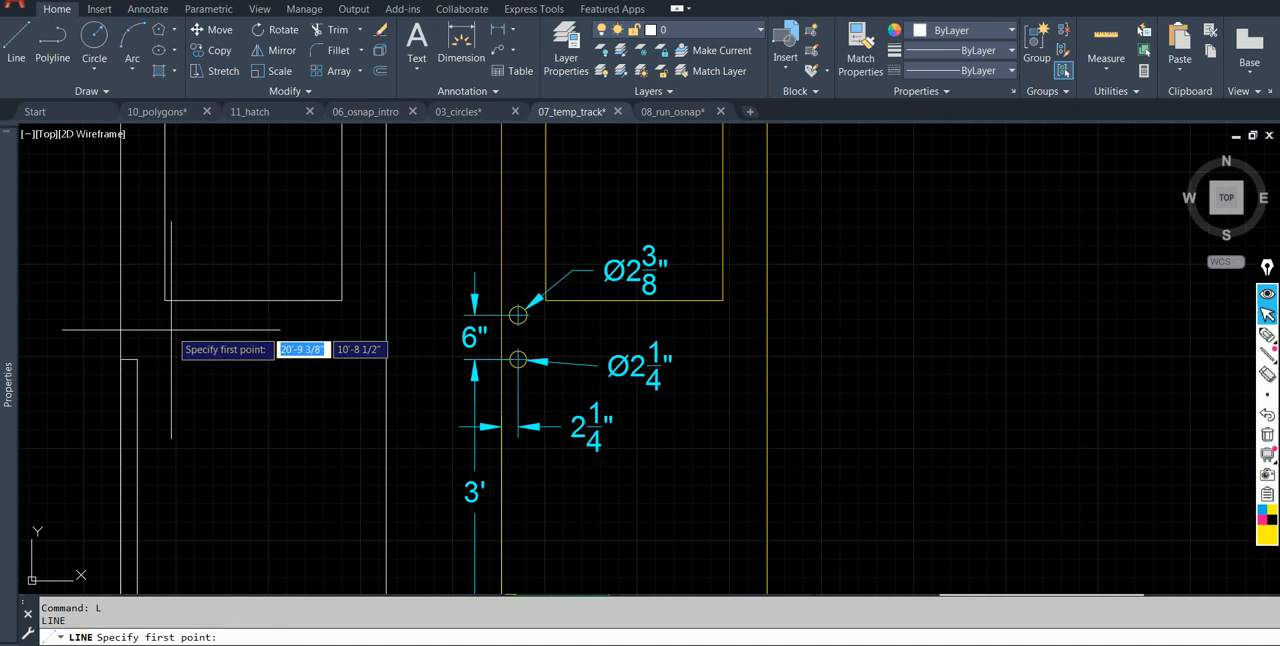
pyautogui.click(136, 358)
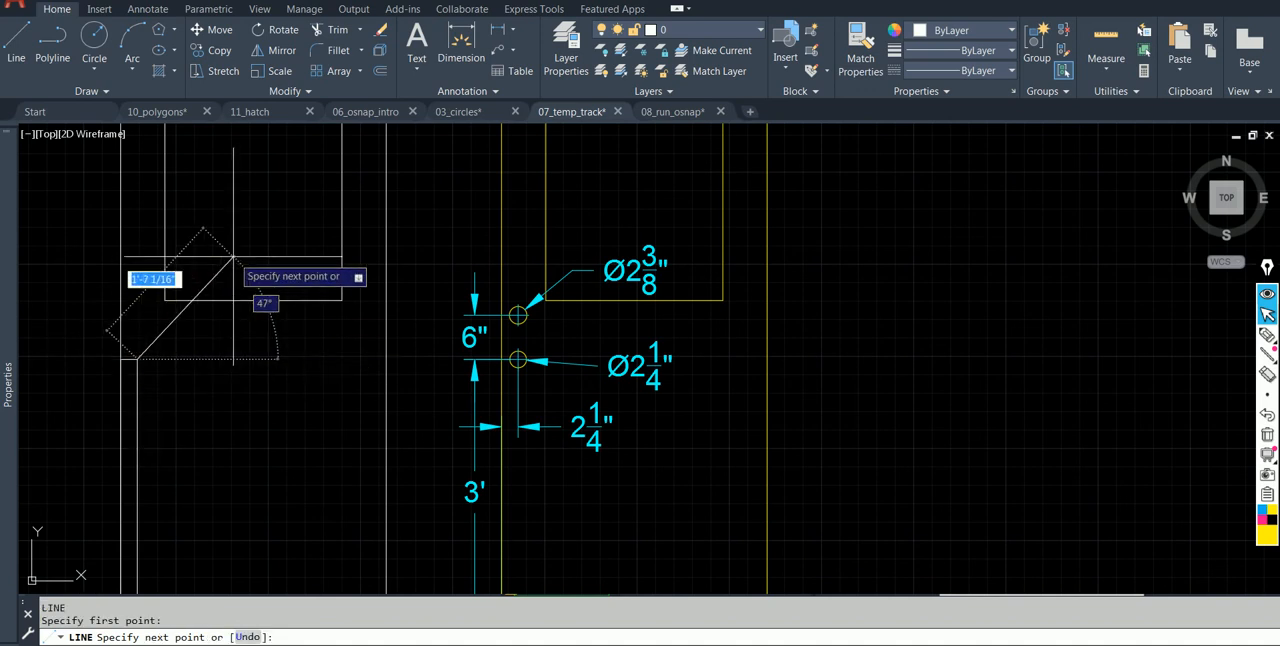
pyautogui.write('6')
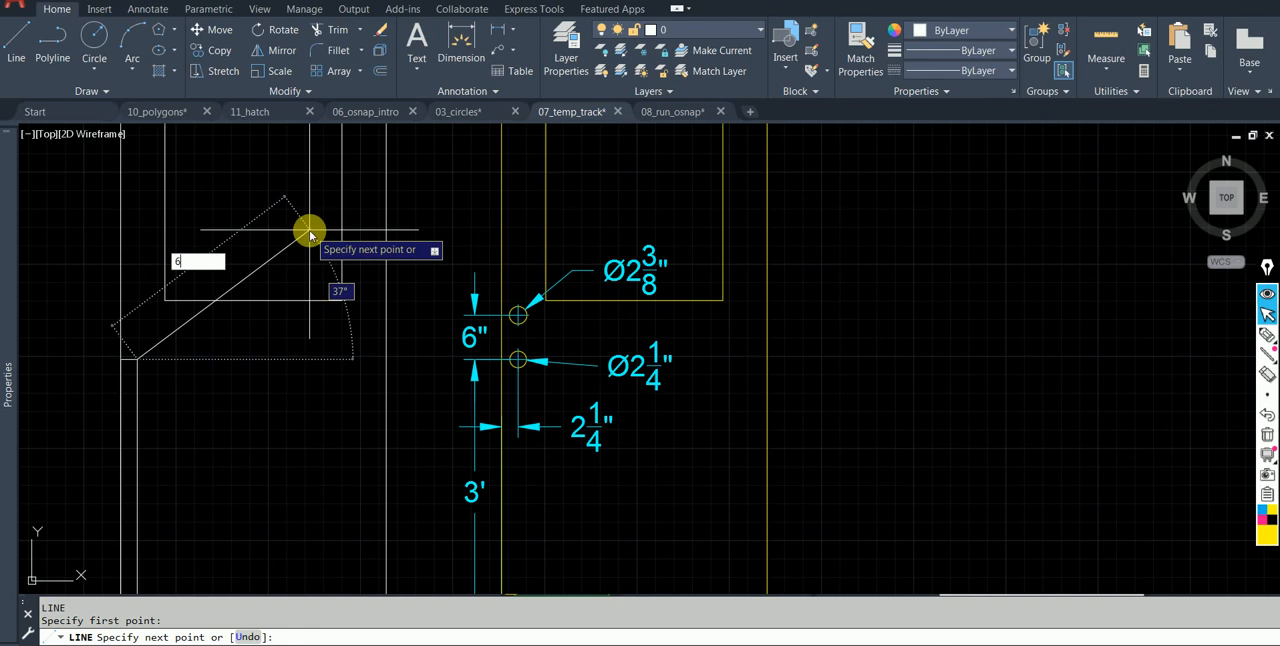
pyautogui.press('Tab')
pyautogui.write('90')
pyautogui.press('Tab')
pyautogui.press('Return')
pyautogui.press('Escape')
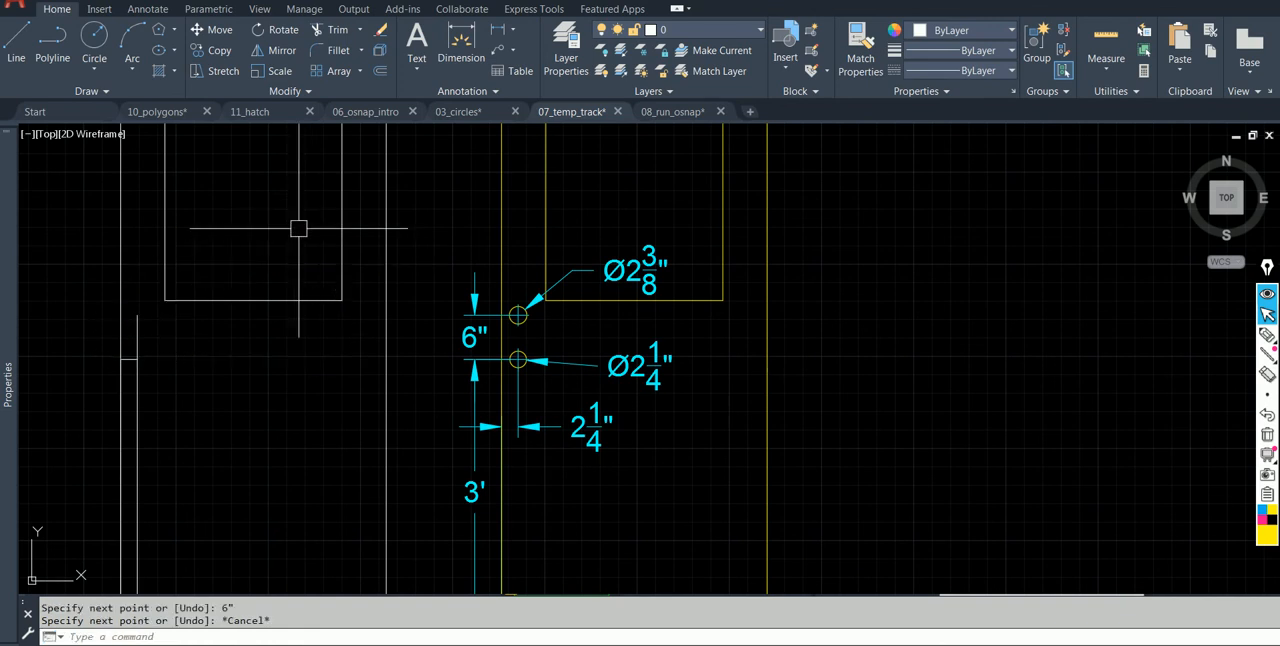
# Draw a circle with a diameter of 2-3/8" centered on the upper end of the 6" line.
pyautogui.click(95, 40)
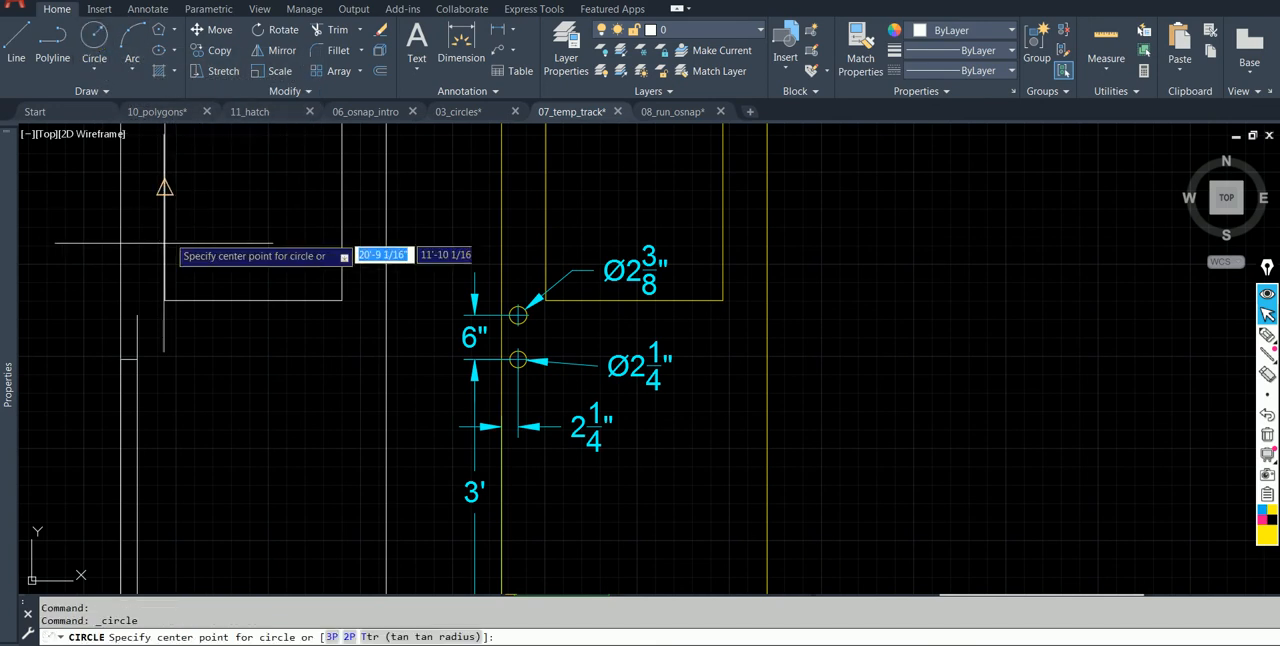
pyautogui.click(137, 315)
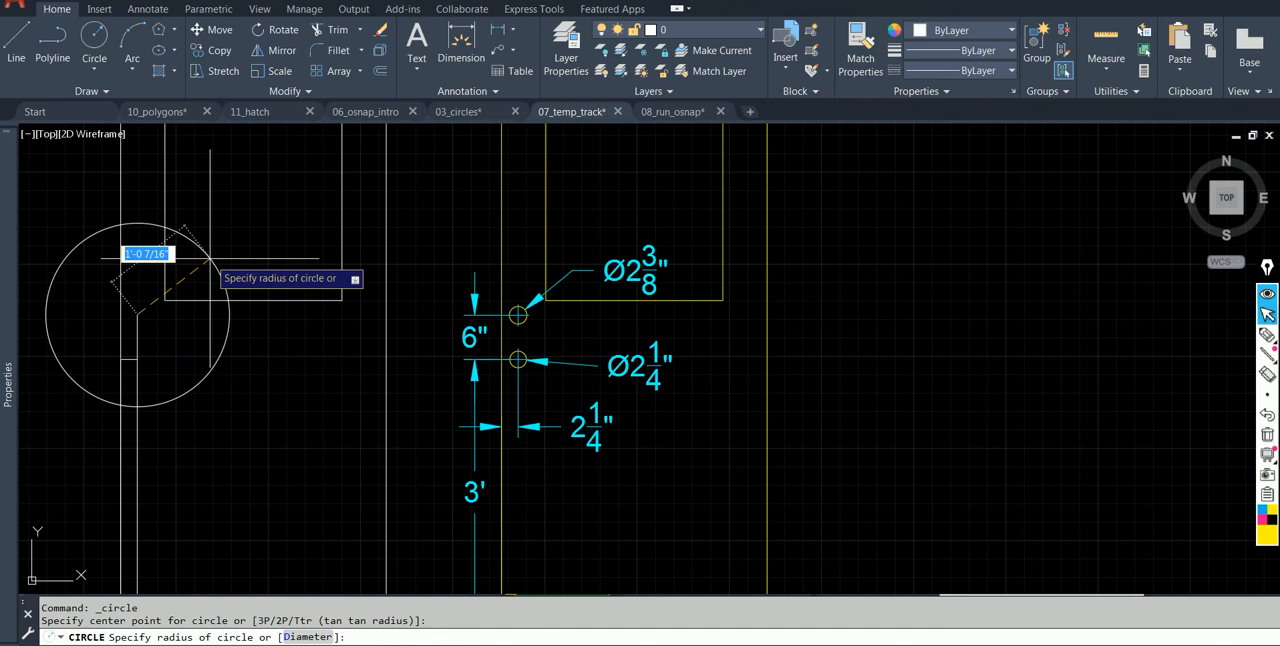
pyautogui.write('d')
pyautogui.press('Return')
pyautogui.write('2-3/4')
pyautogui.press('BackSpace')
pyautogui.write('8')
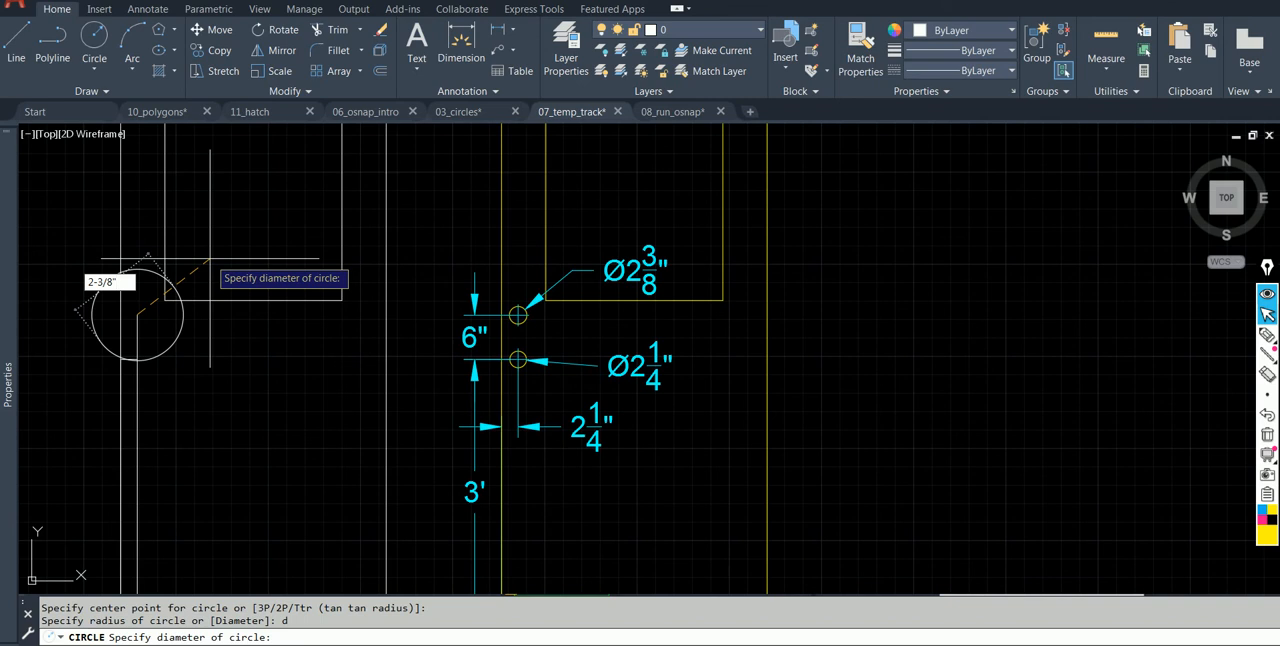
pyautogui.press('Return')
pyautogui.press('Return')
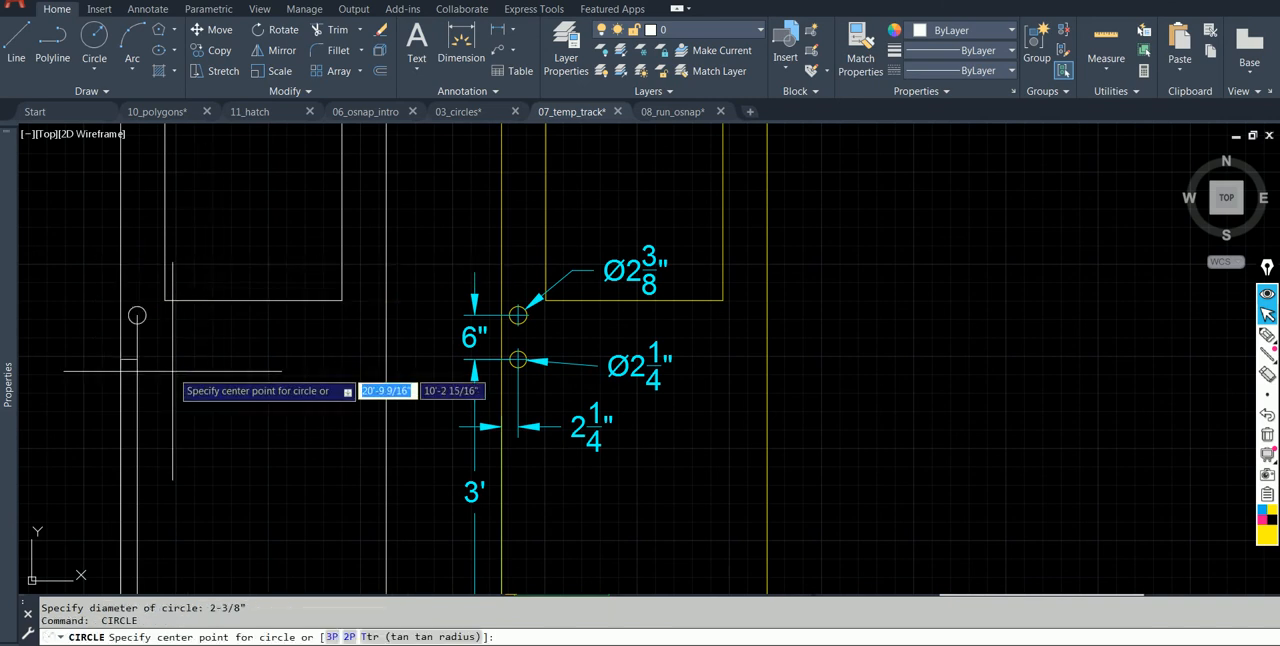
# Draw a circle with a diameter of 2-1/4" centered on the construction rectangle's upper-right corner.
pyautogui.scroll(2, 172, 370)
pyautogui.moveTo(172, 370); pyautogui.dragTo(262, 349, button='middle')
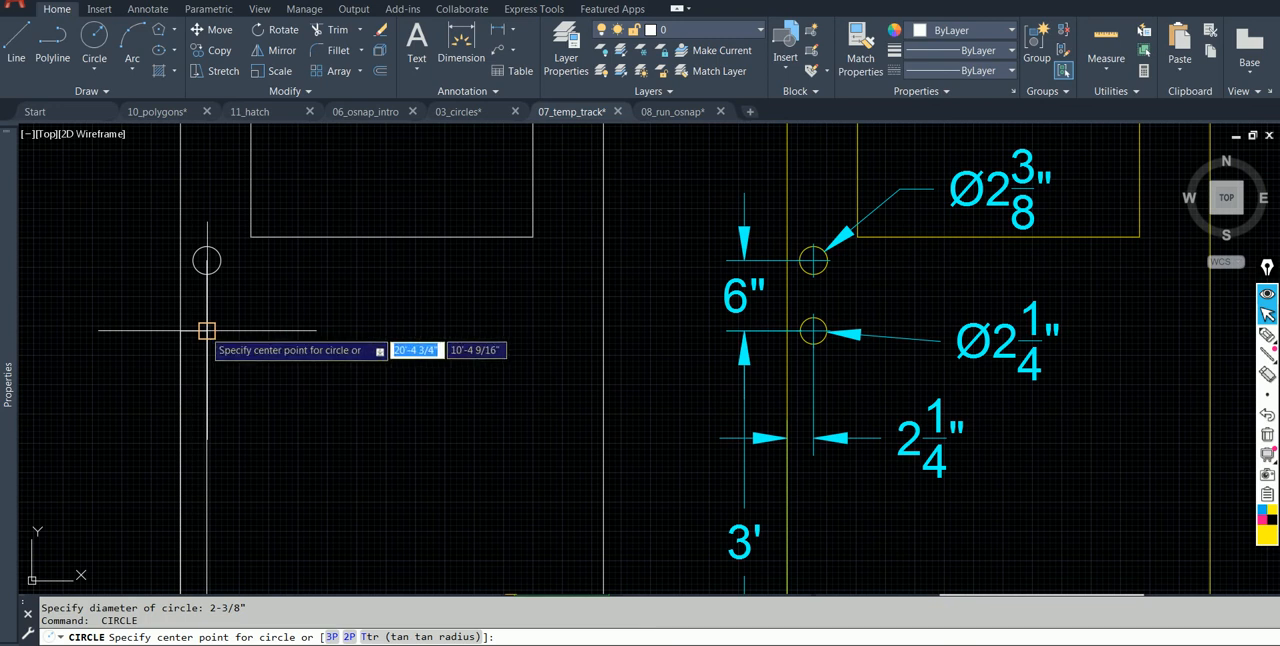
pyautogui.click(206, 330)
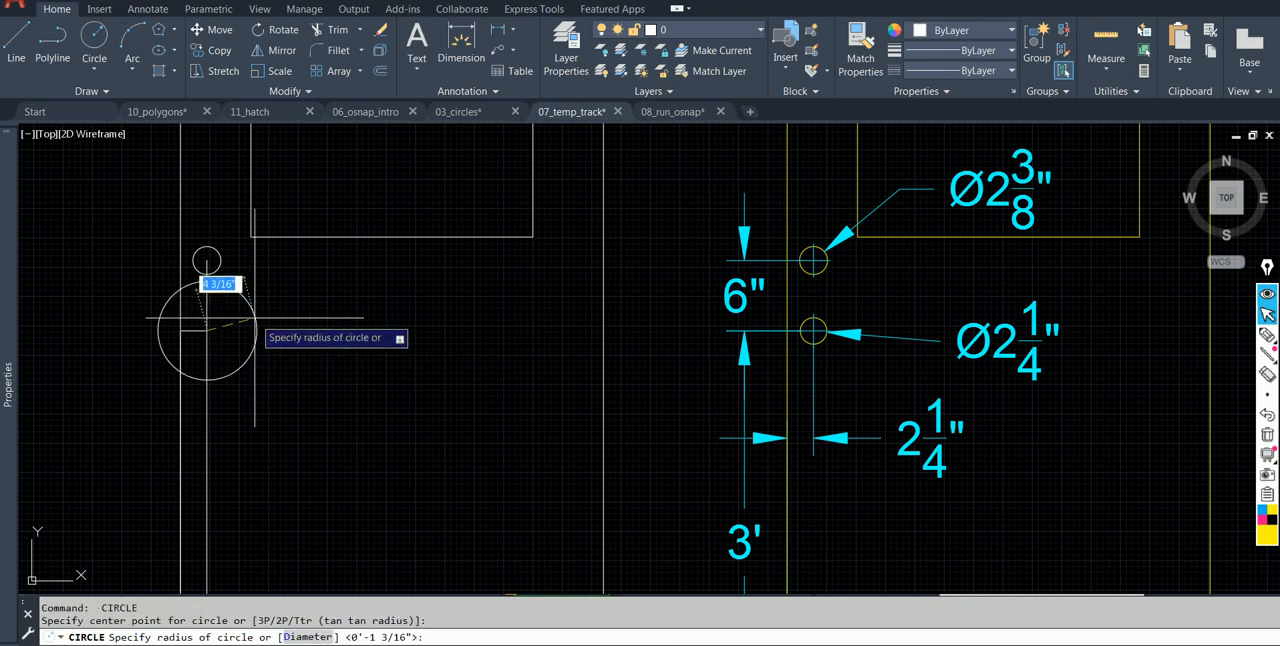
pyautogui.write('d')
pyautogui.press('Return')
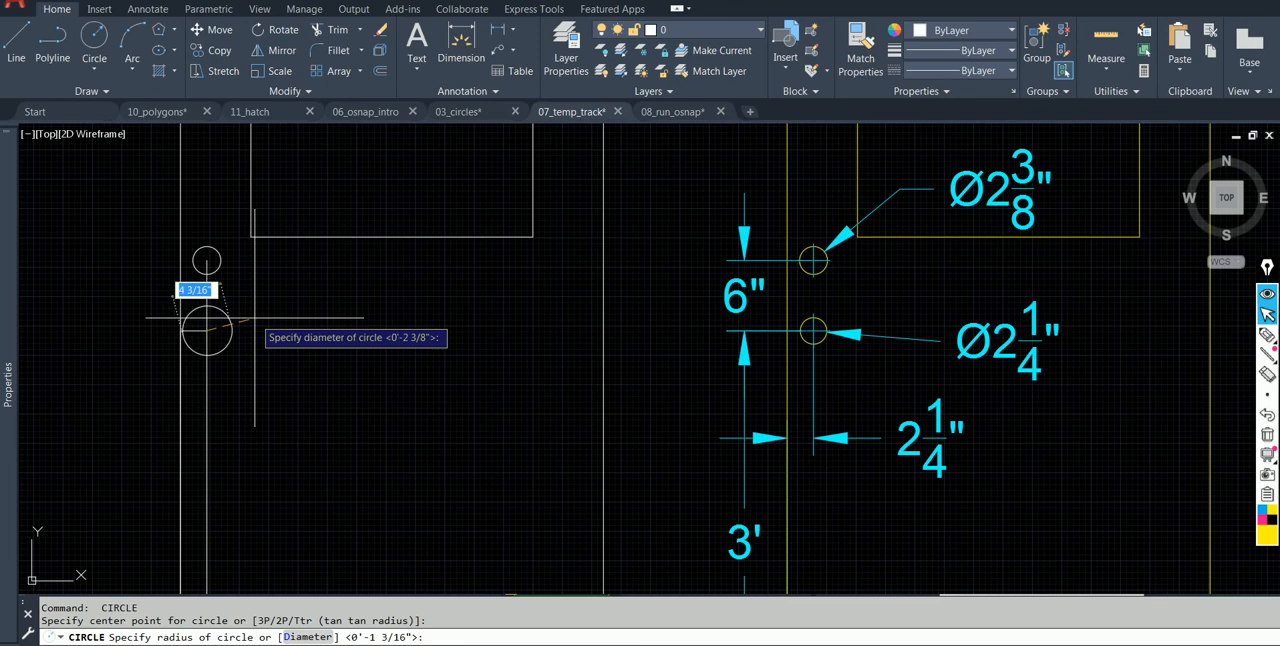
pyautogui.write('2-1/4')
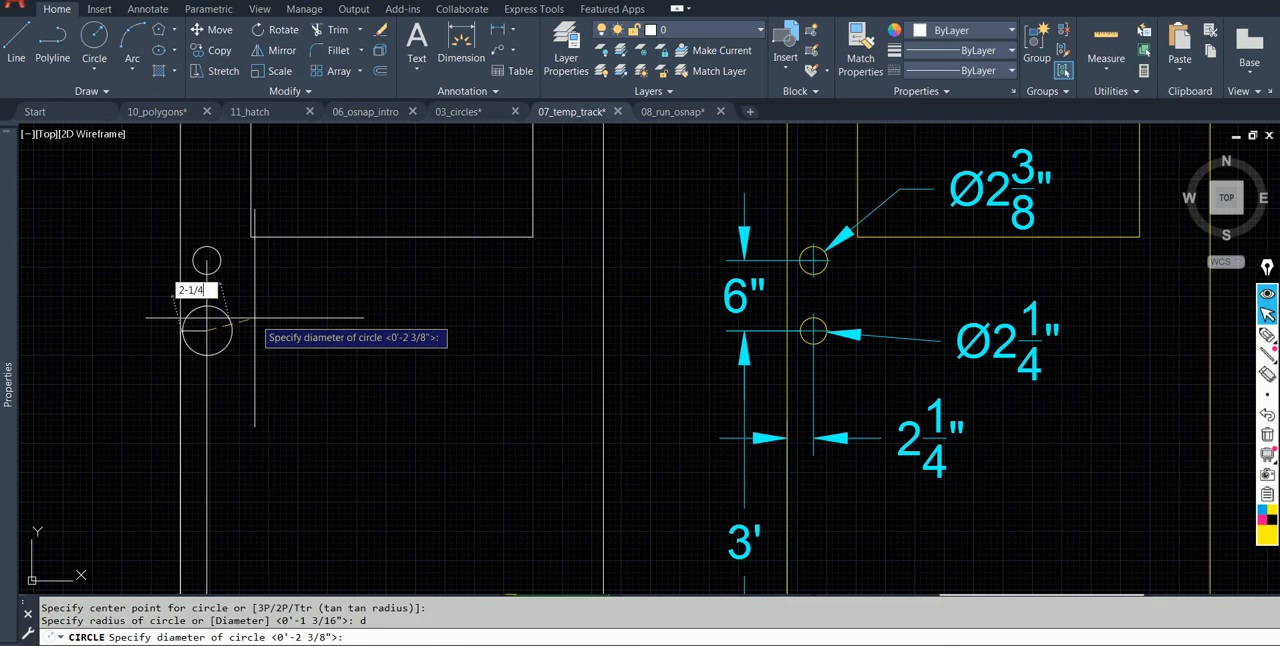
pyautogui.press('Return')
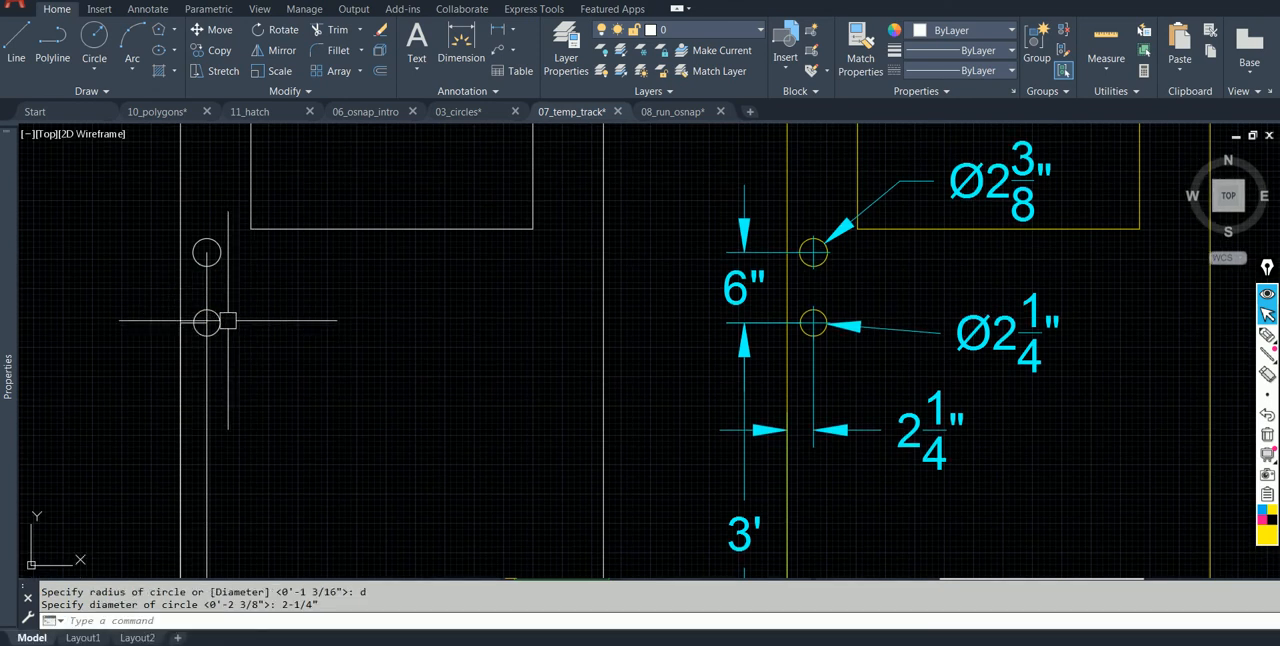
# Erase the construction rectangle and the 6" construction line from the white door.
pyautogui.click(207, 362)
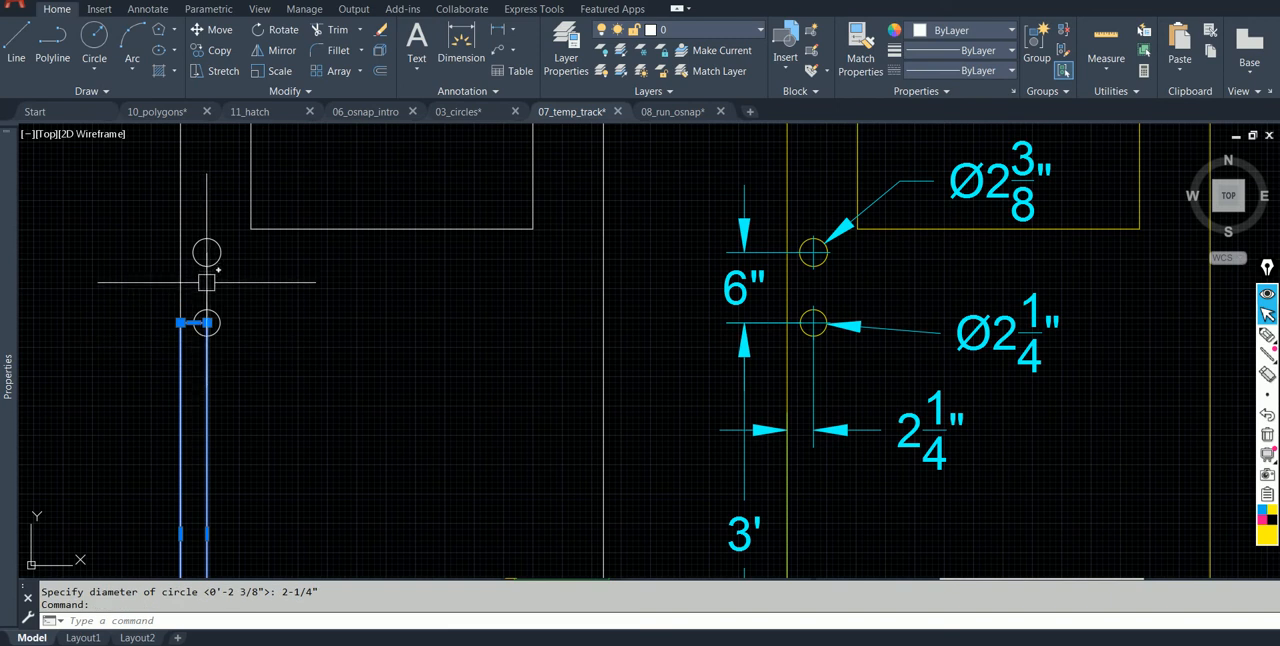
pyautogui.write('e')
pyautogui.press('Return')
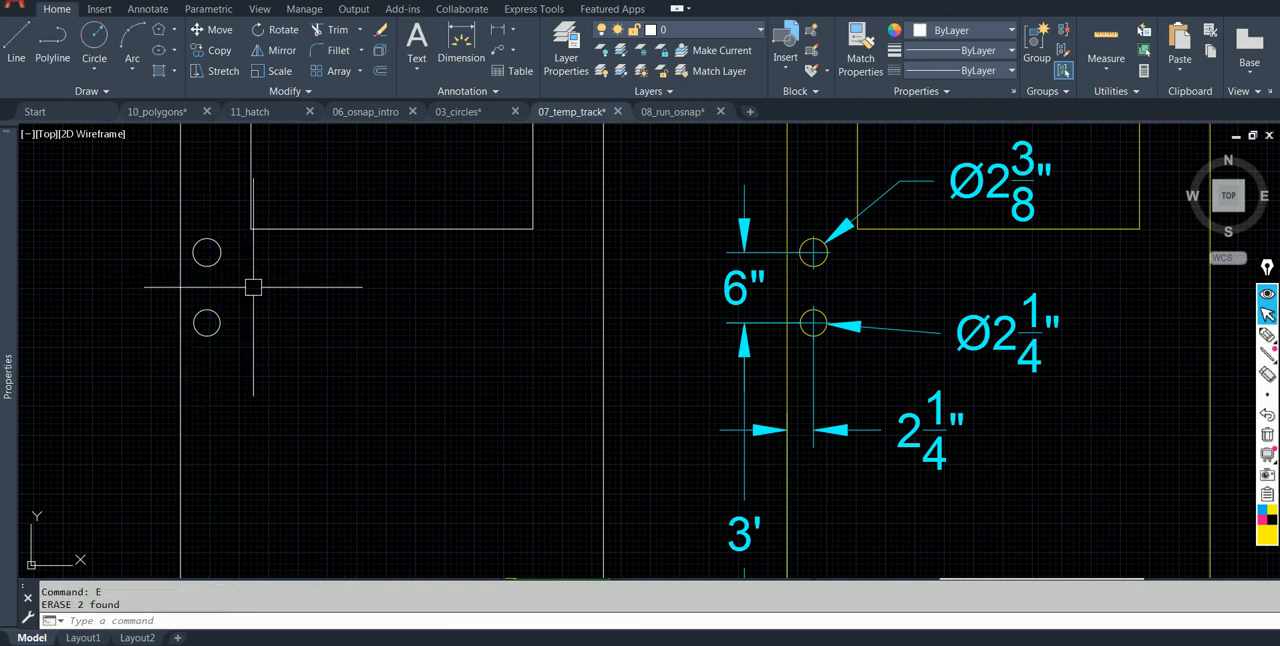
# Erase the knob and lock hole circles from the white door with a single selection.
pyautogui.scroll(-5, 286, 304)
pyautogui.moveTo(337, 331); pyautogui.dragTo(314, 319, button='middle')
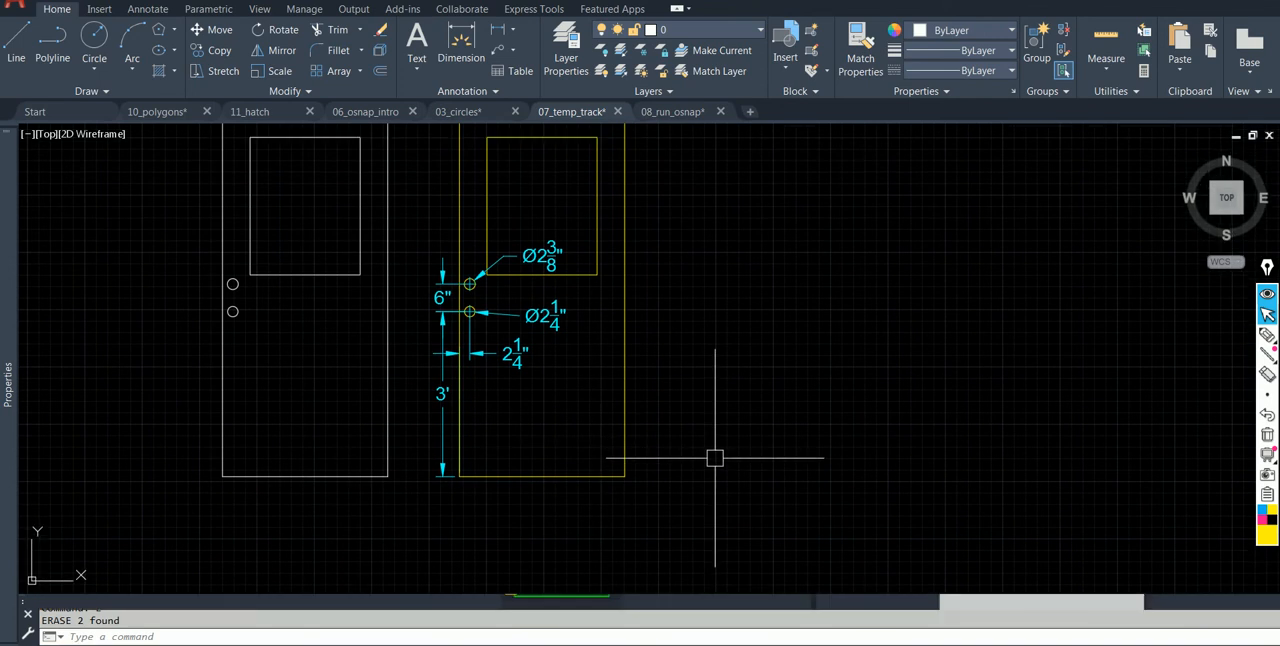
pyautogui.click(263, 303)
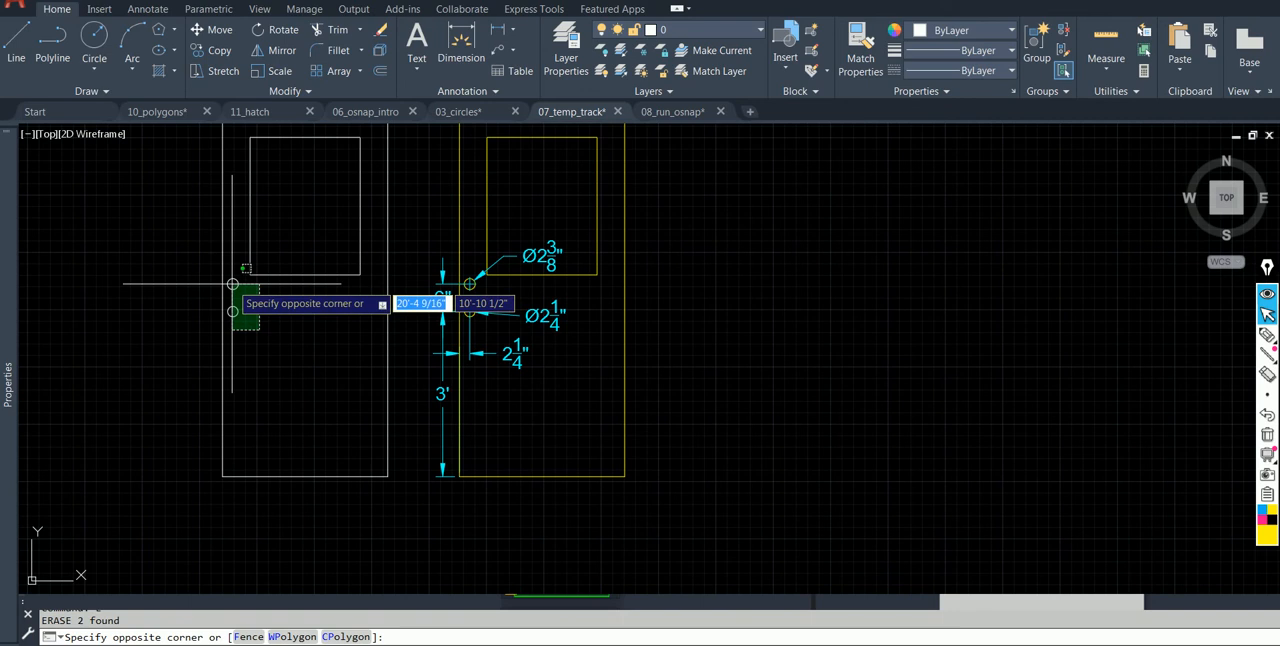
pyautogui.click(232, 300)
pyautogui.write('e')
pyautogui.press('Return')
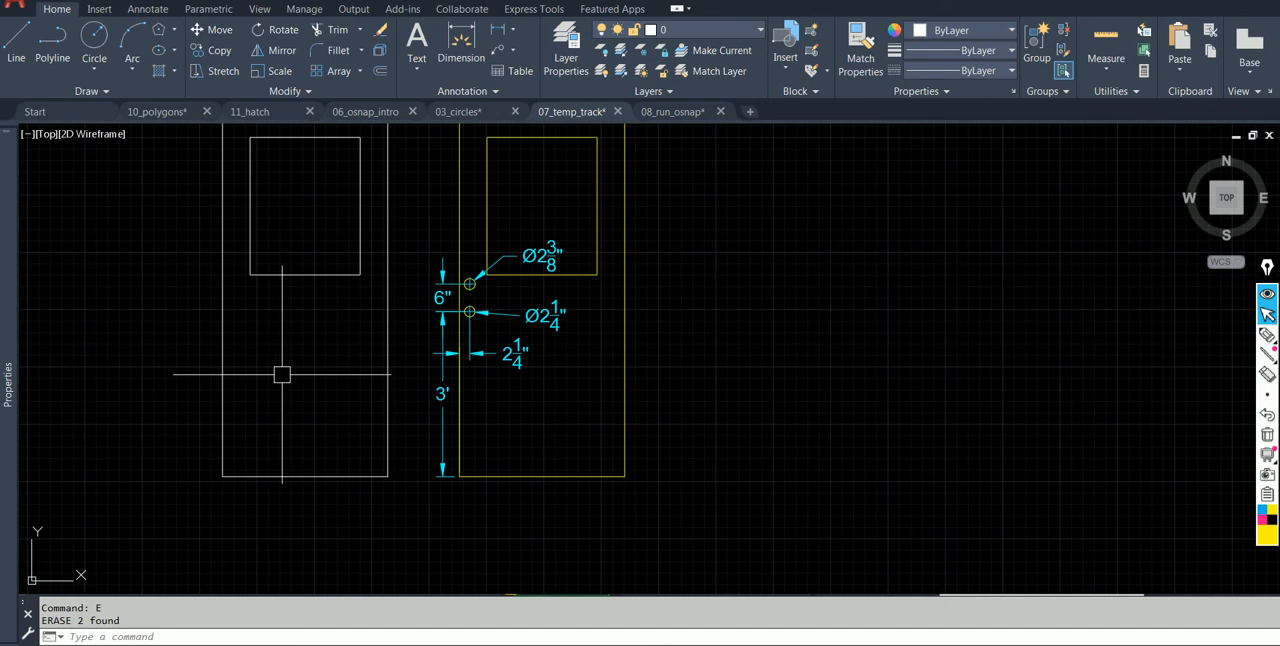
# Switch to the 08_run_osnap drawing and erase the three circles from the white hinge plate.
pyautogui.scroll(2, 282, 376)
pyautogui.scroll(-2, 291, 405)
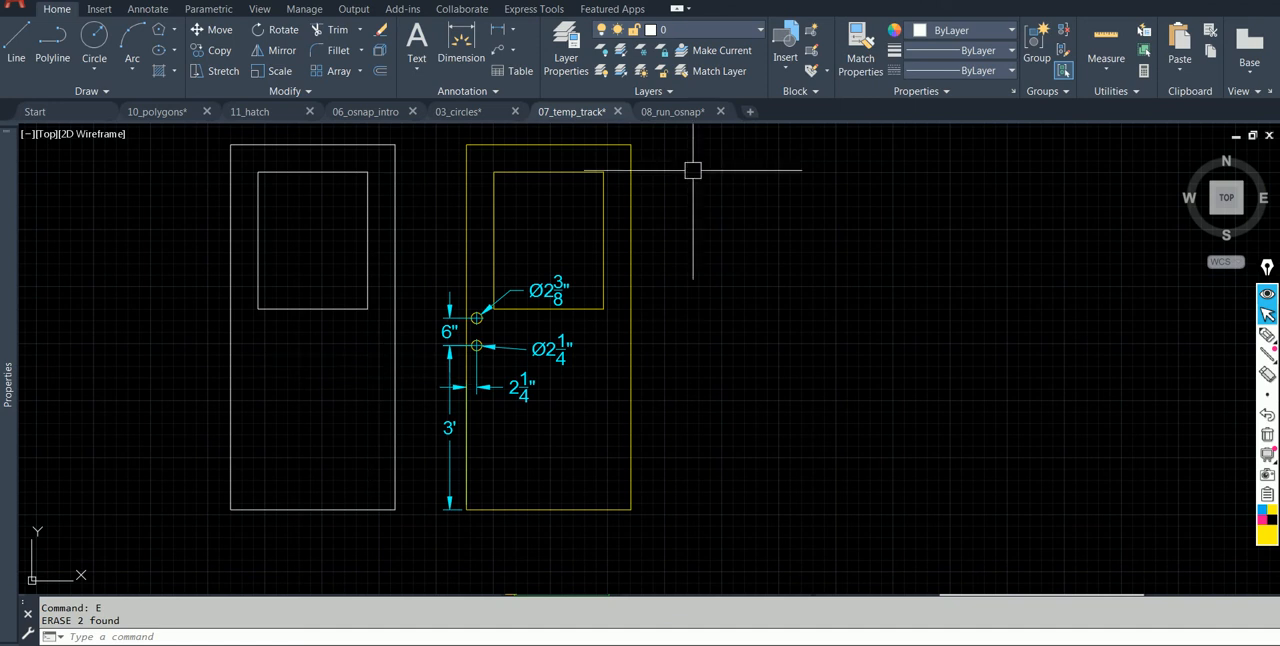
pyautogui.click(660, 111)
pyautogui.click(385, 256)
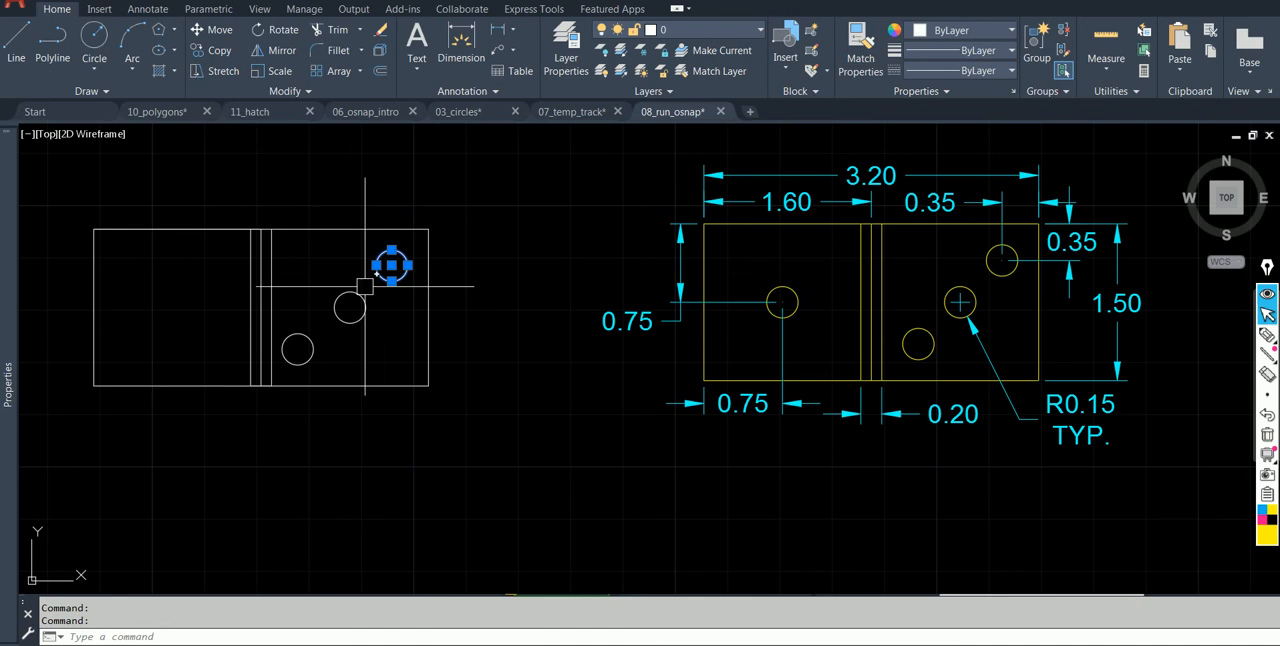
pyautogui.write('e')
pyautogui.press('Return')
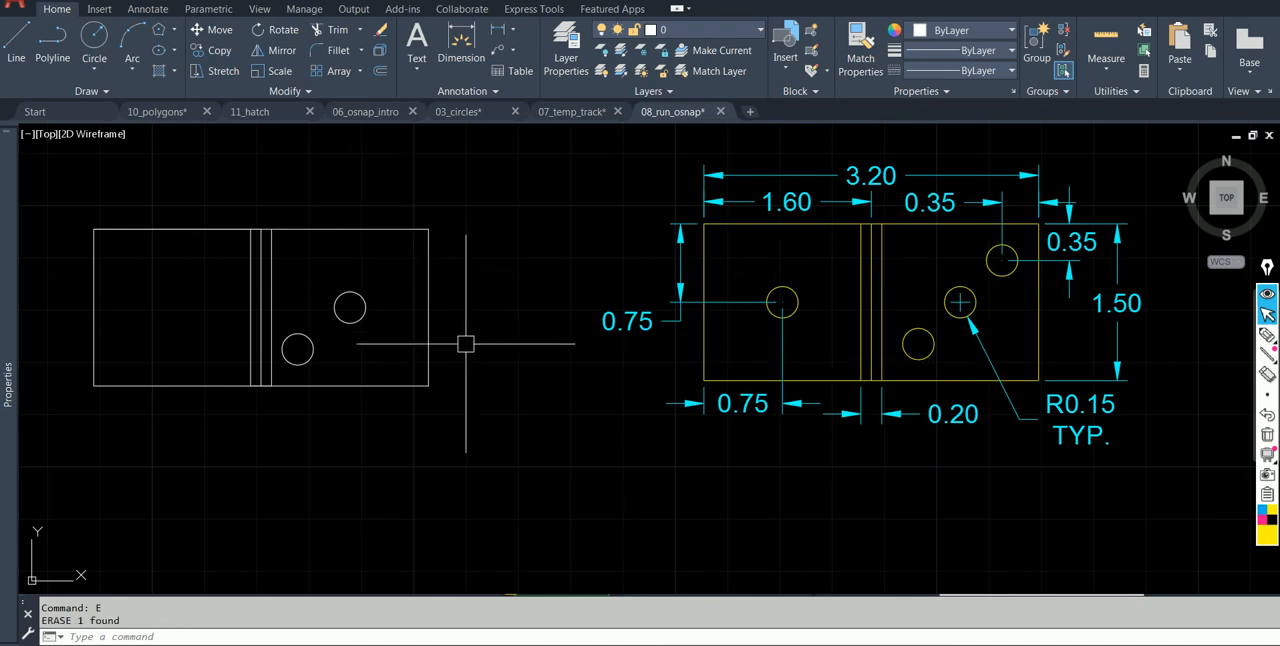
pyautogui.click(362, 315)
pyautogui.write('e')
pyautogui.press('Return')
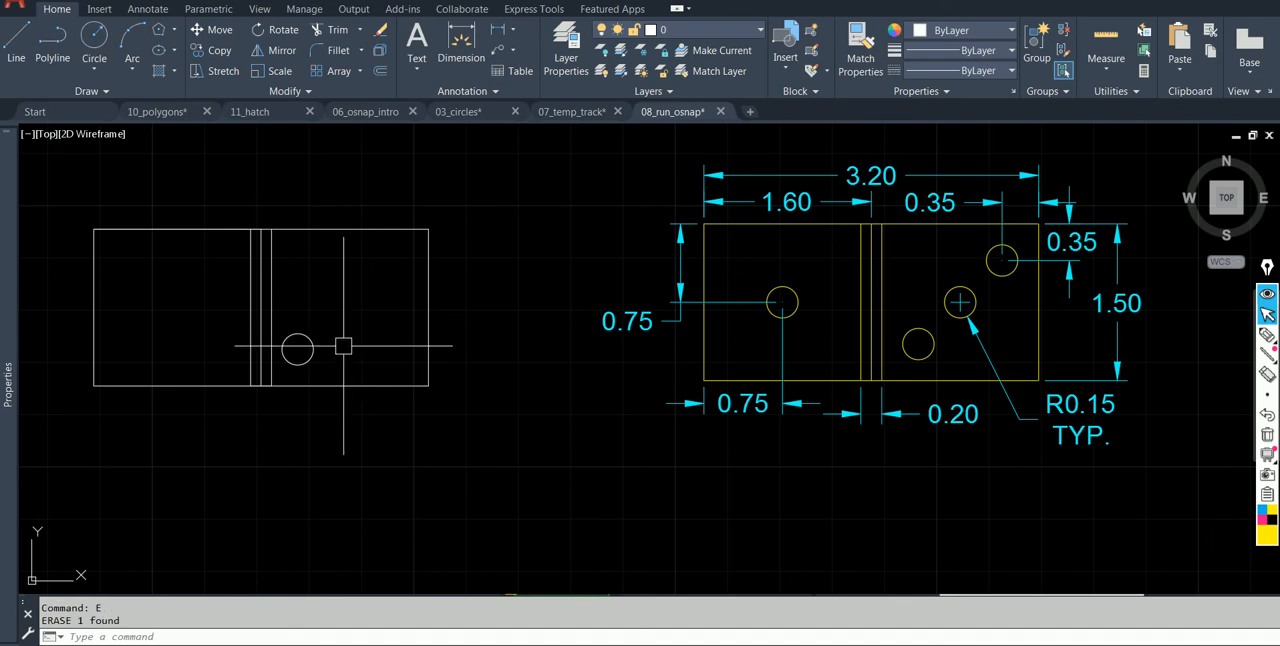
pyautogui.click(300, 350)
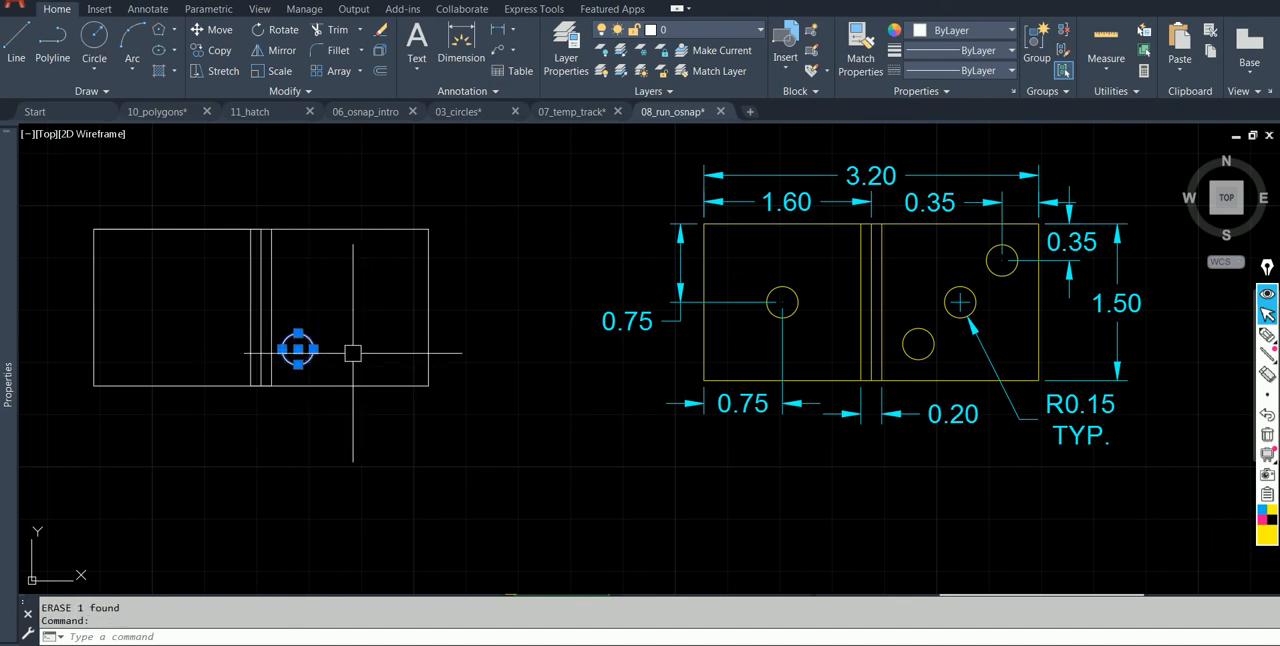
pyautogui.write('e')
pyautogui.press('Return')
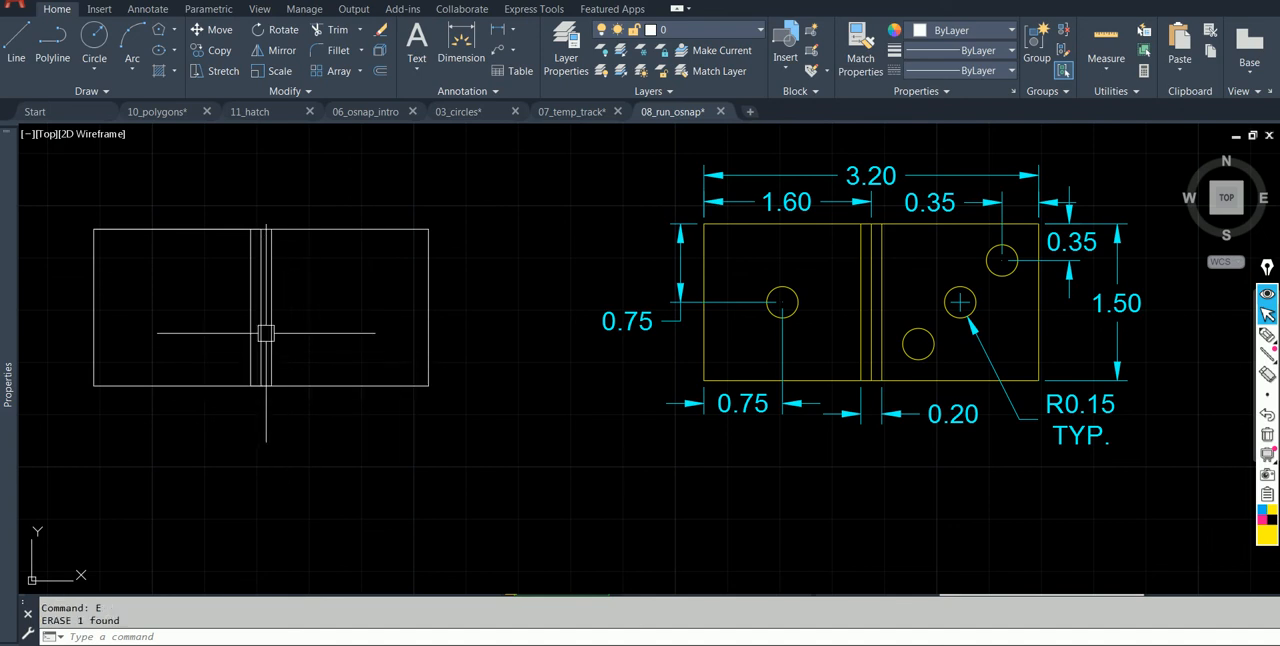
# Erase the three vertical lines across the middle of the white hinge plate.
pyautogui.click(223, 297)
pyautogui.write('e')
pyautogui.press('Return')
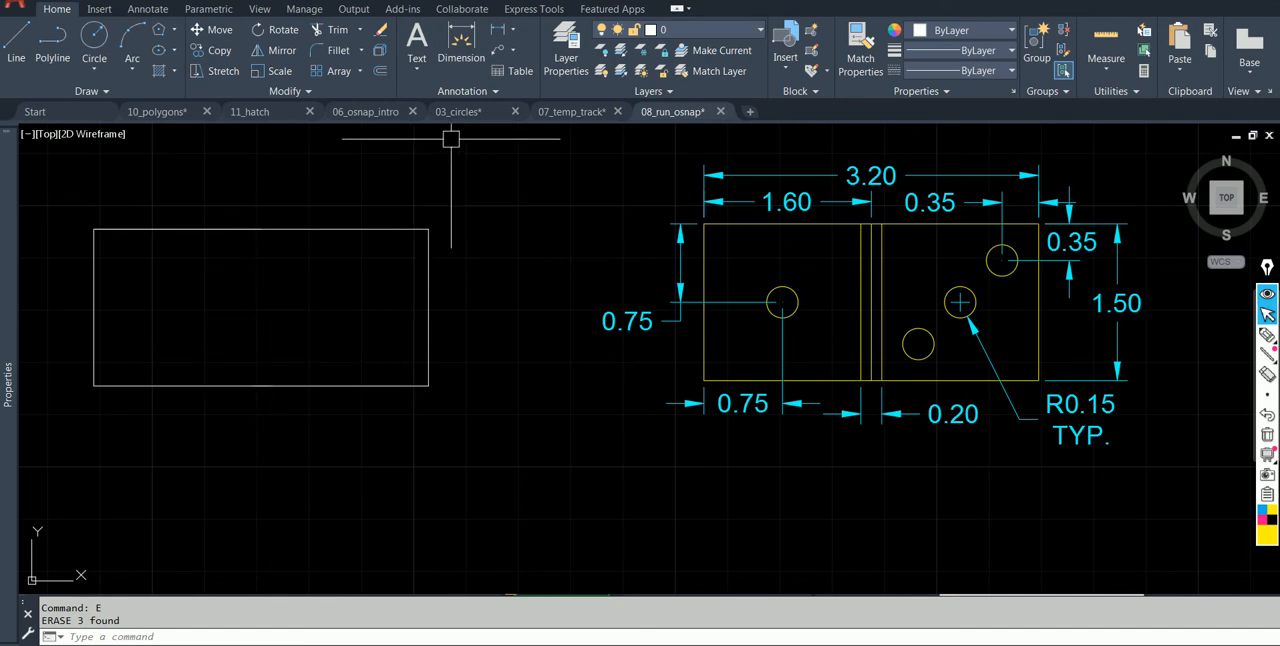
# Look over the 10_polygons drawing, then close the 11_hatch drawing.
pyautogui.click(172, 112)
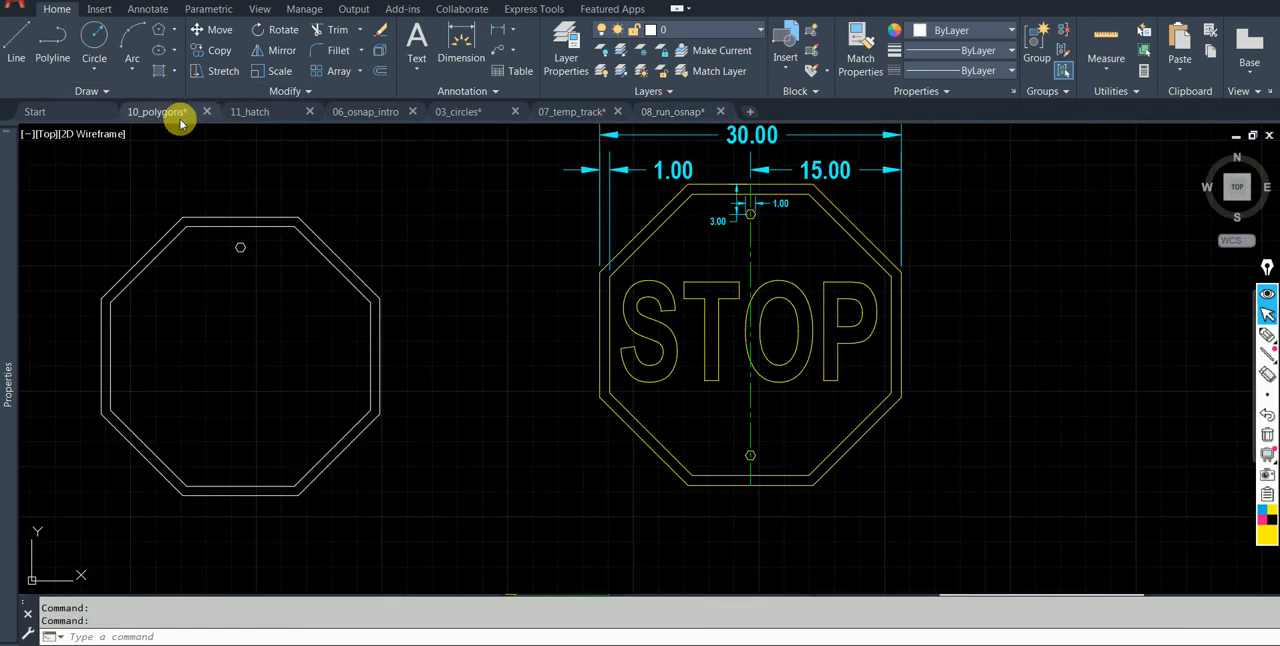
pyautogui.click(250, 112)
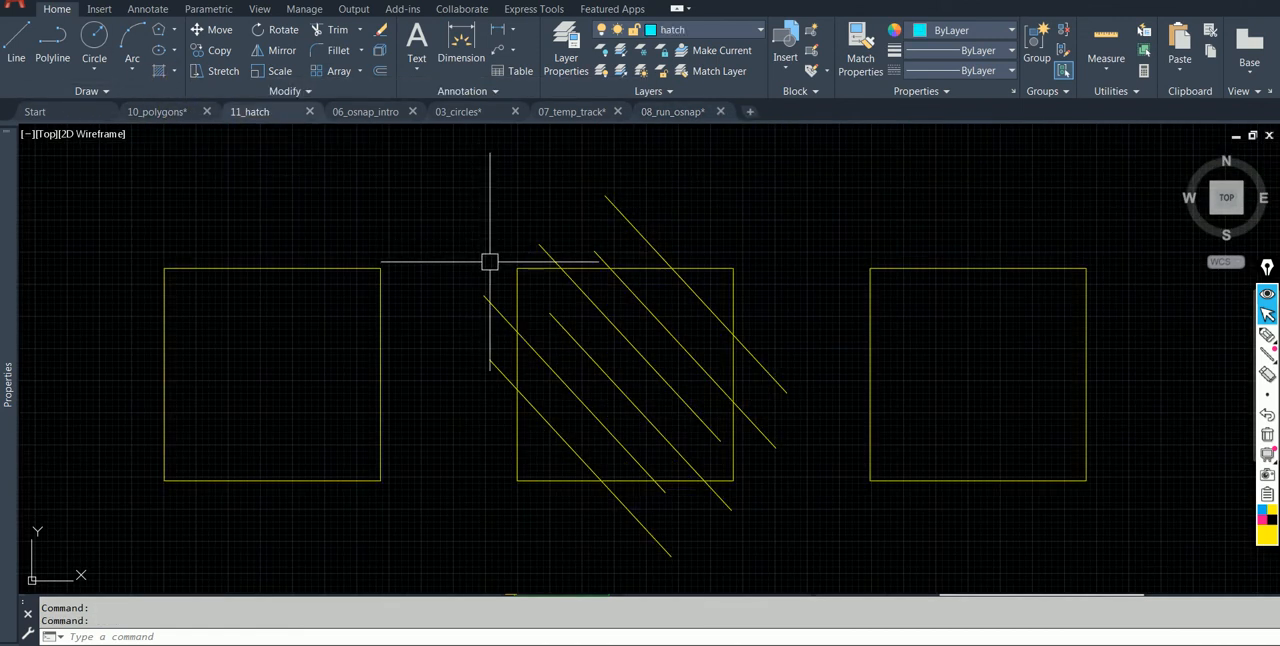
pyautogui.click(310, 112)
# In 06_osnap_intro, draw a 2-unit vertical line between the two open endpoints of the yellow rectangle.
pyautogui.scroll(1, 543, 234)
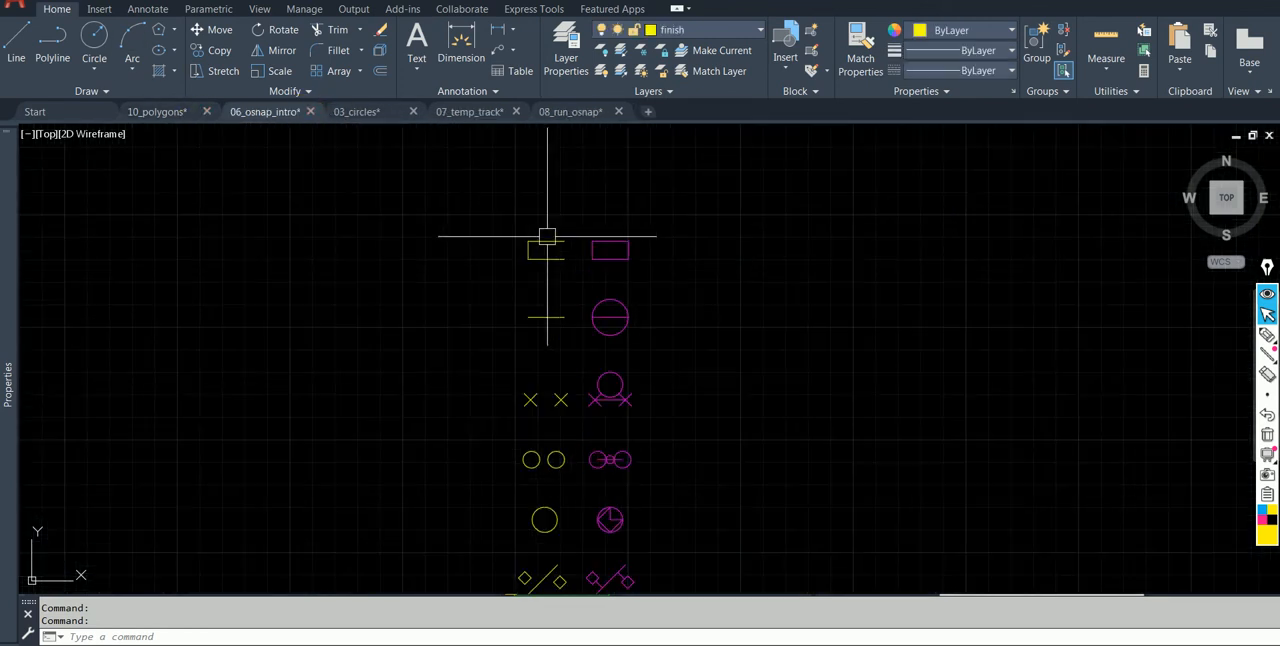
pyautogui.scroll(2, 606, 308)
pyautogui.moveTo(523, 257)
pyautogui.mouseDown(button='middle')
pyautogui.moveTo(474, 229)
pyautogui.moveTo(332, 229)
pyautogui.mouseUp(button='middle')
pyautogui.scroll(2, 340, 229)
pyautogui.moveTo(417, 223)
pyautogui.mouseDown(button='middle')
pyautogui.moveTo(446, 314)
pyautogui.moveTo(463, 312)
pyautogui.mouseUp(button='middle')
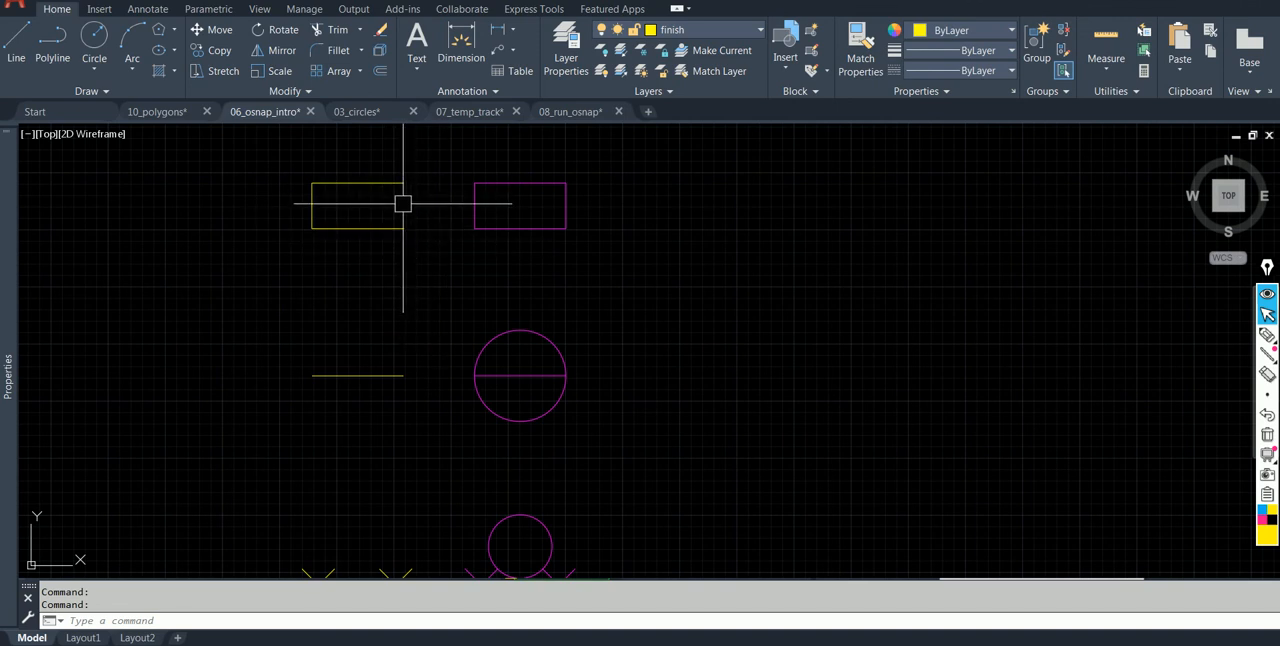
pyautogui.scroll(5, 404, 196)
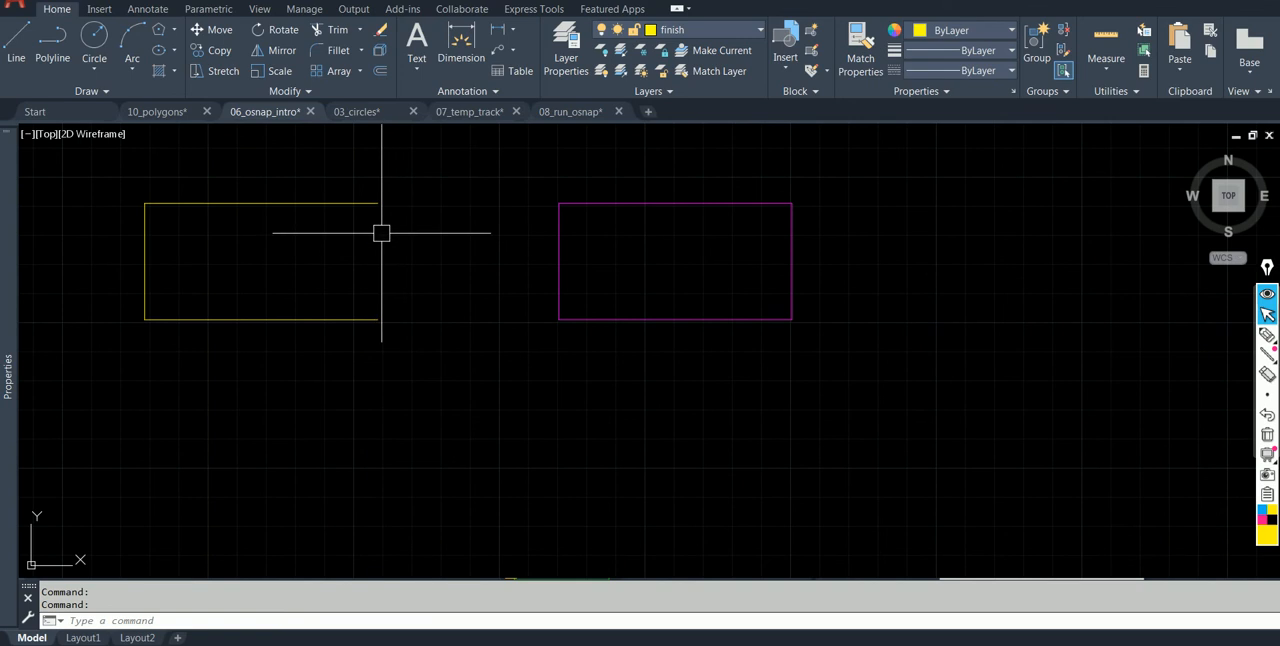
pyautogui.click(16, 58)
pyautogui.click(377, 203)
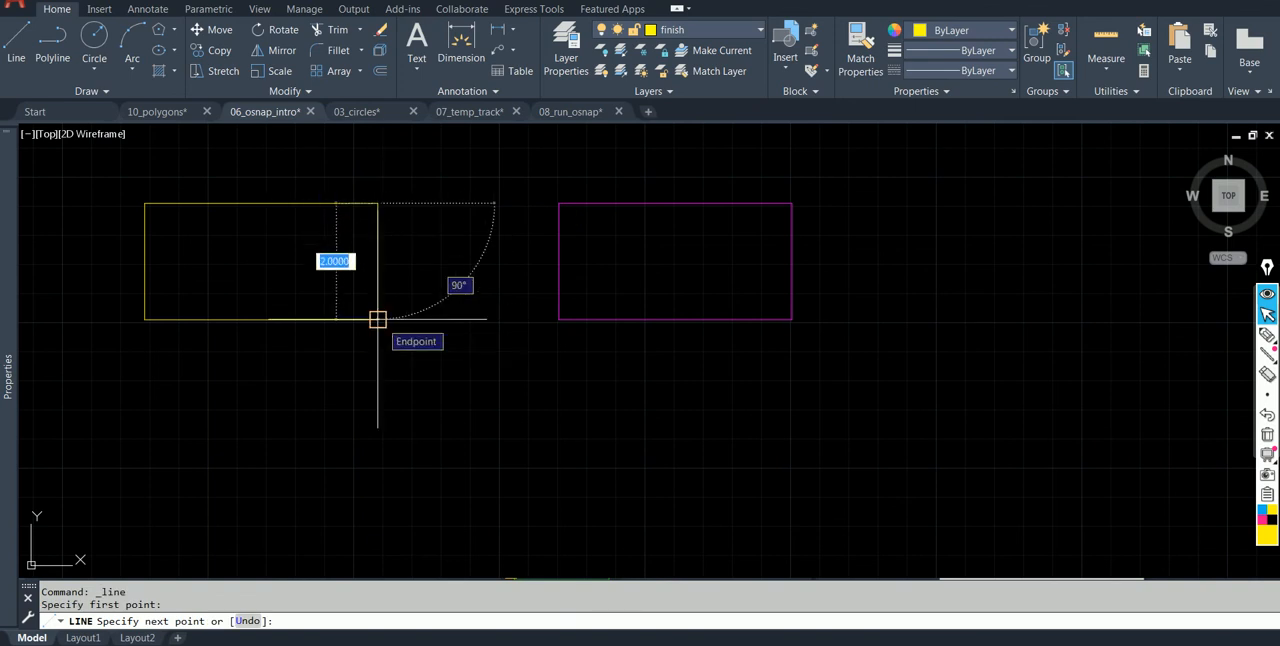
pyautogui.click(377, 319)
pyautogui.press('Escape')
# Erase the line closing the yellow rectangle's right side and turn object snap off.
pyautogui.click(409, 277)
pyautogui.click(350, 246)
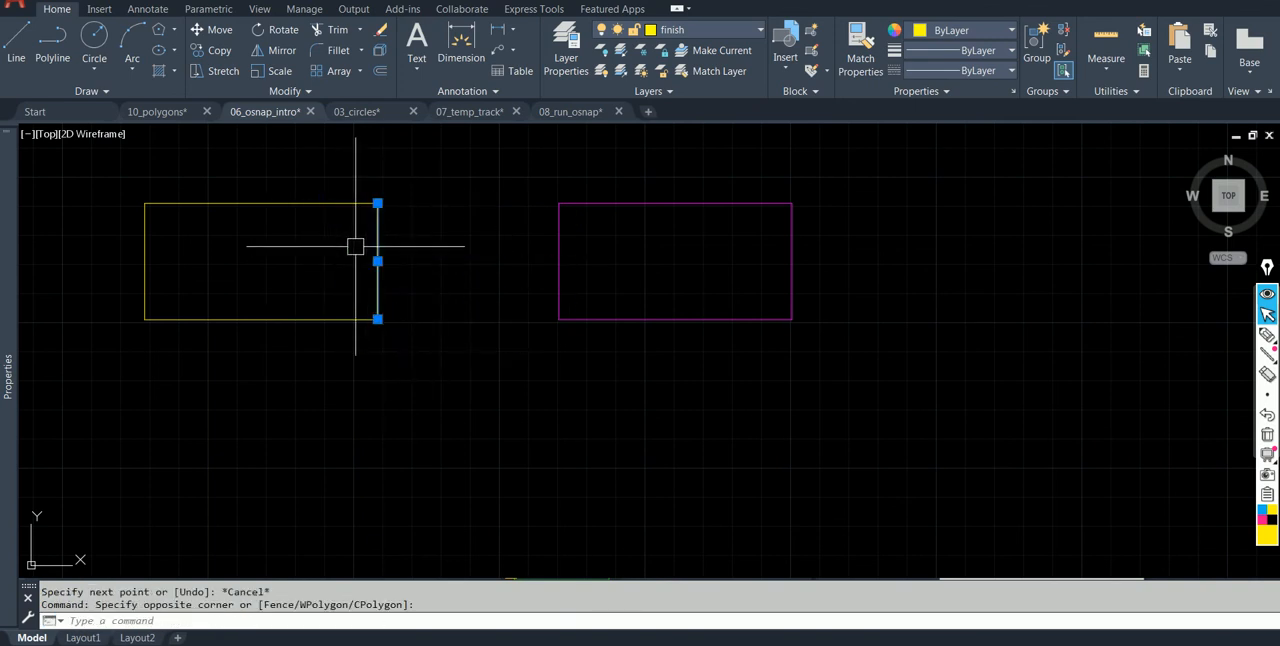
pyautogui.write('E')
pyautogui.press('Return')
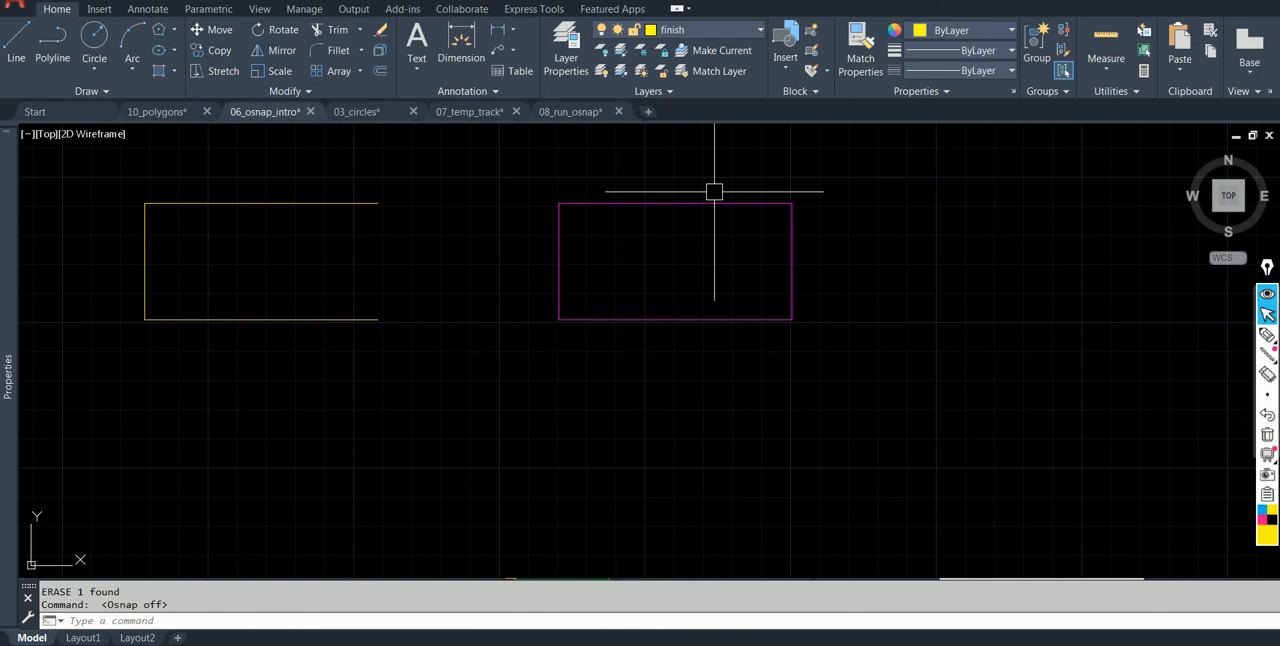
# Start a line, turn object snap on, and close the yellow rectangle from its upper to its lower open endpoint.
pyautogui.write('L')
pyautogui.press('Return')
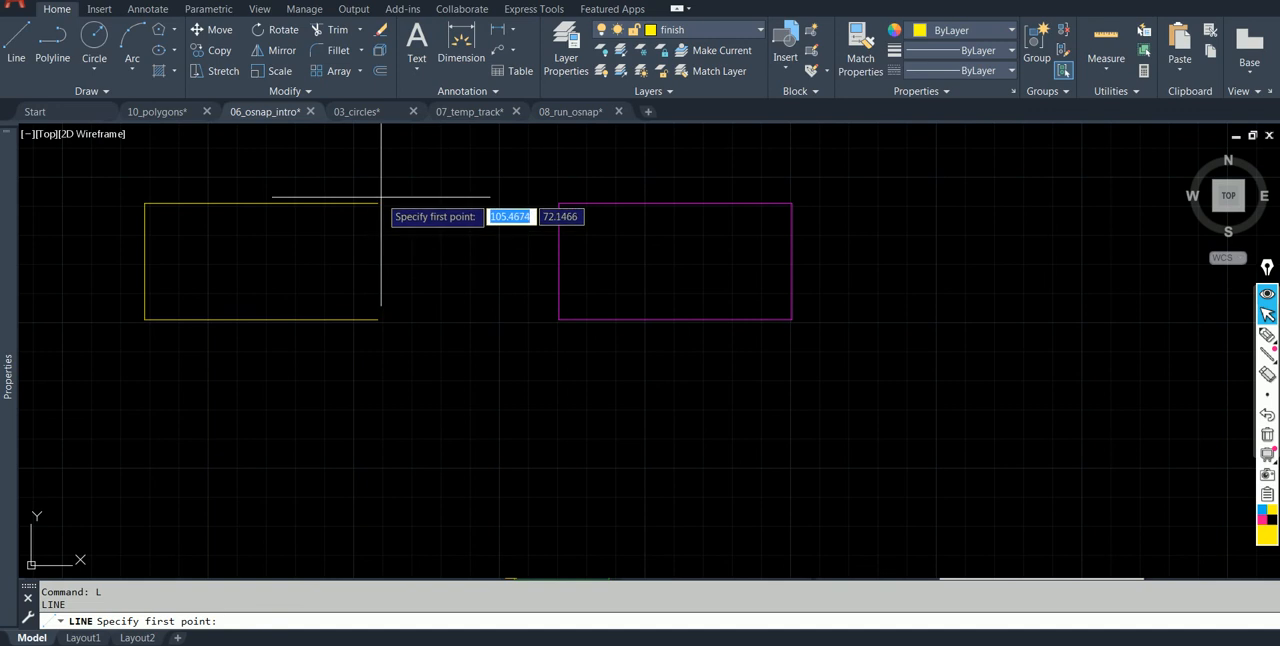
pyautogui.press('alt')
pyautogui.press('alt')
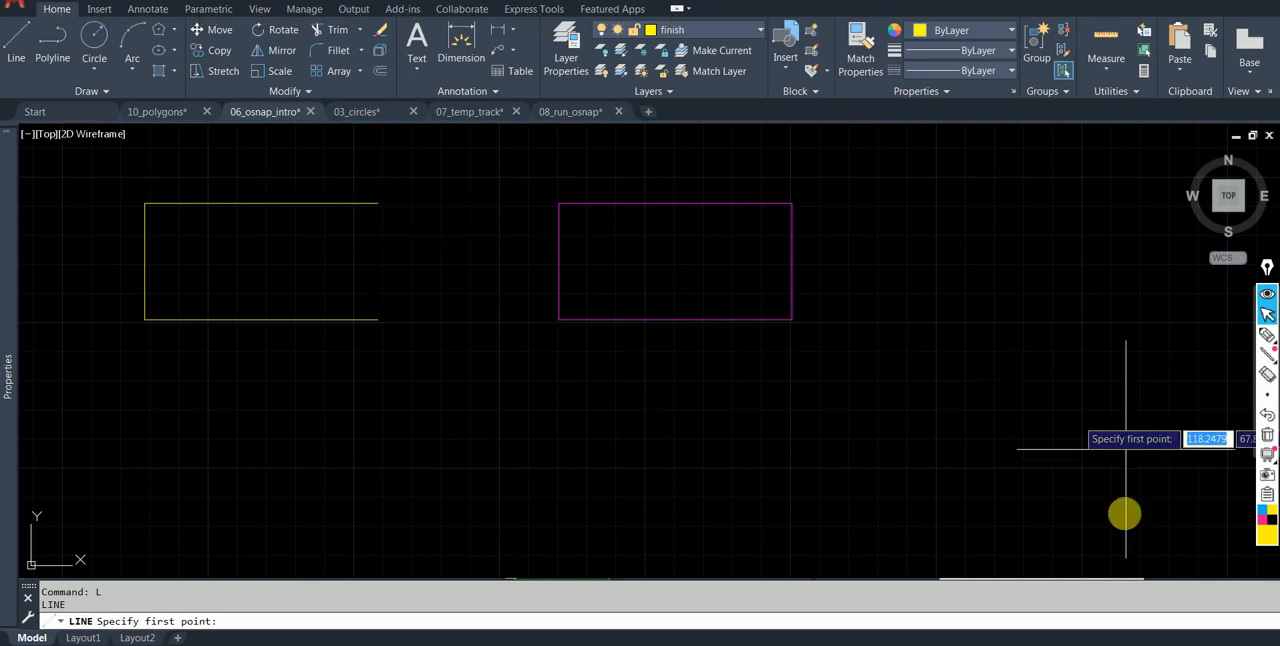
pyautogui.click(850, 644)
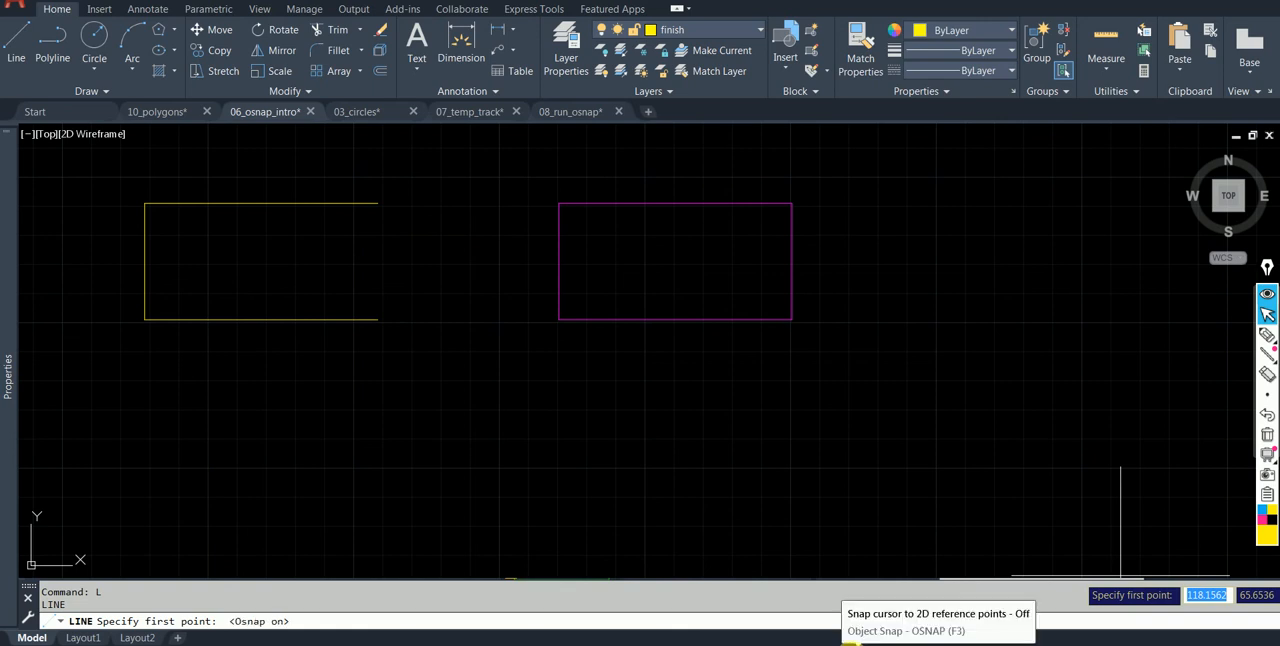
pyautogui.click(377, 204)
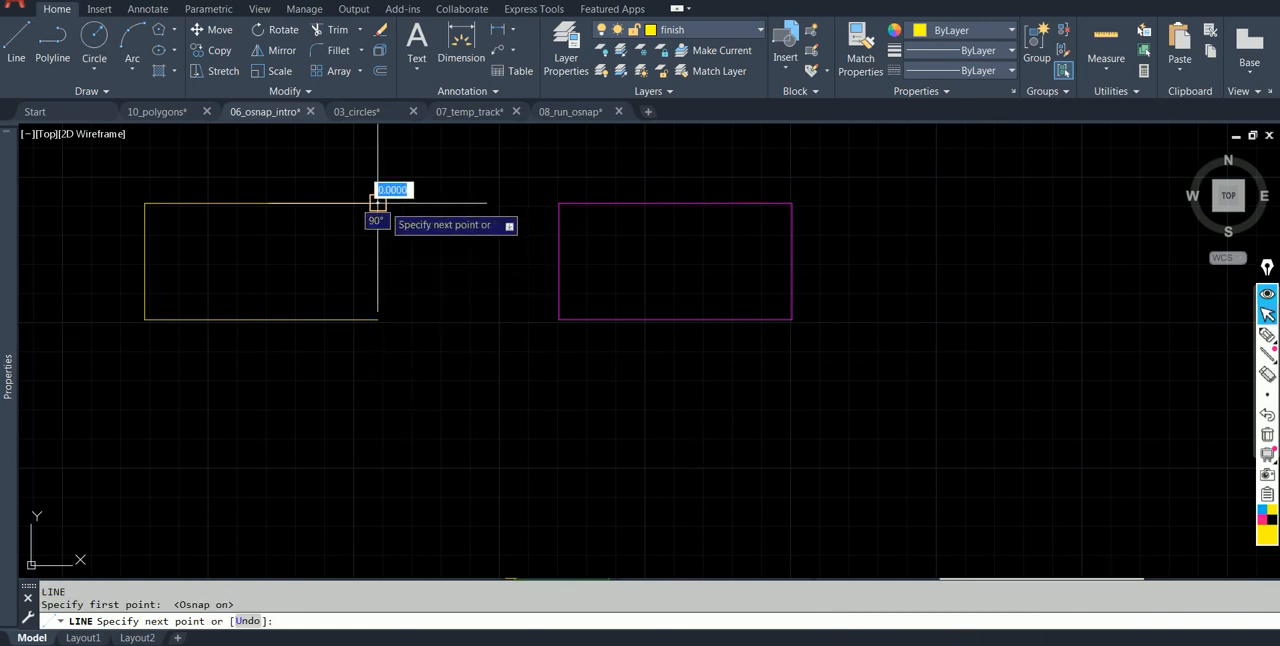
pyautogui.click(377, 319)
pyautogui.press('Escape')
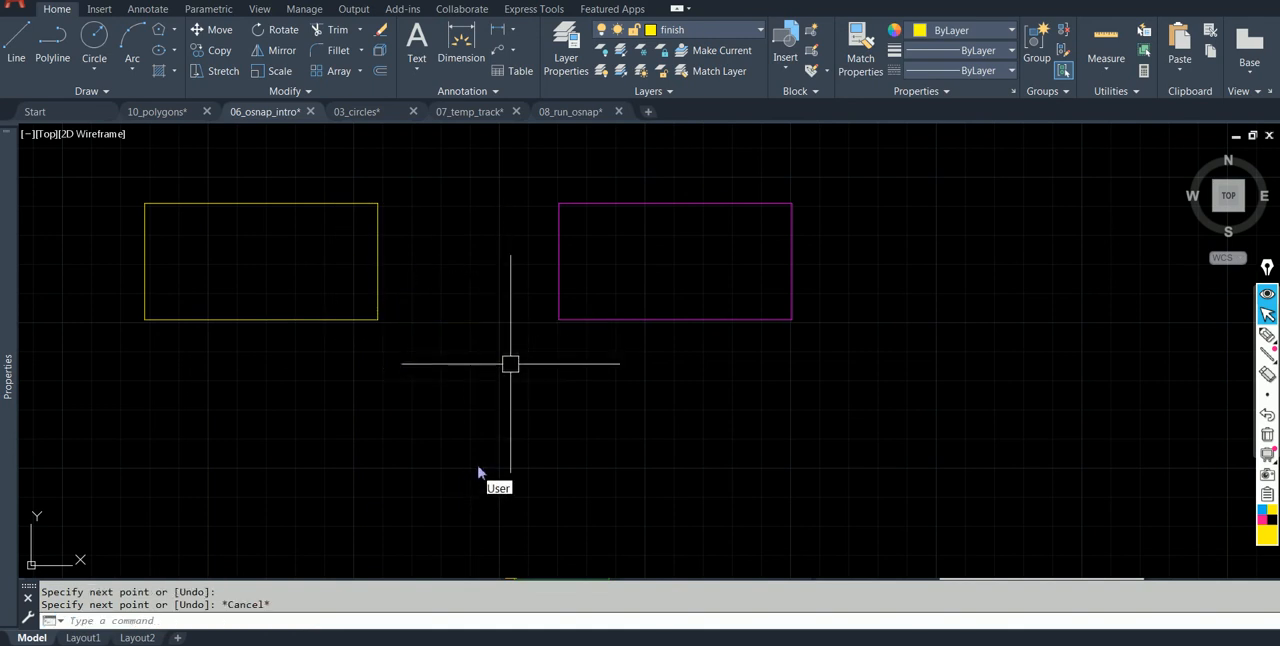
# Turn object snap off and erase the yellow rectangle's new right side.
pyautogui.click(850, 644)
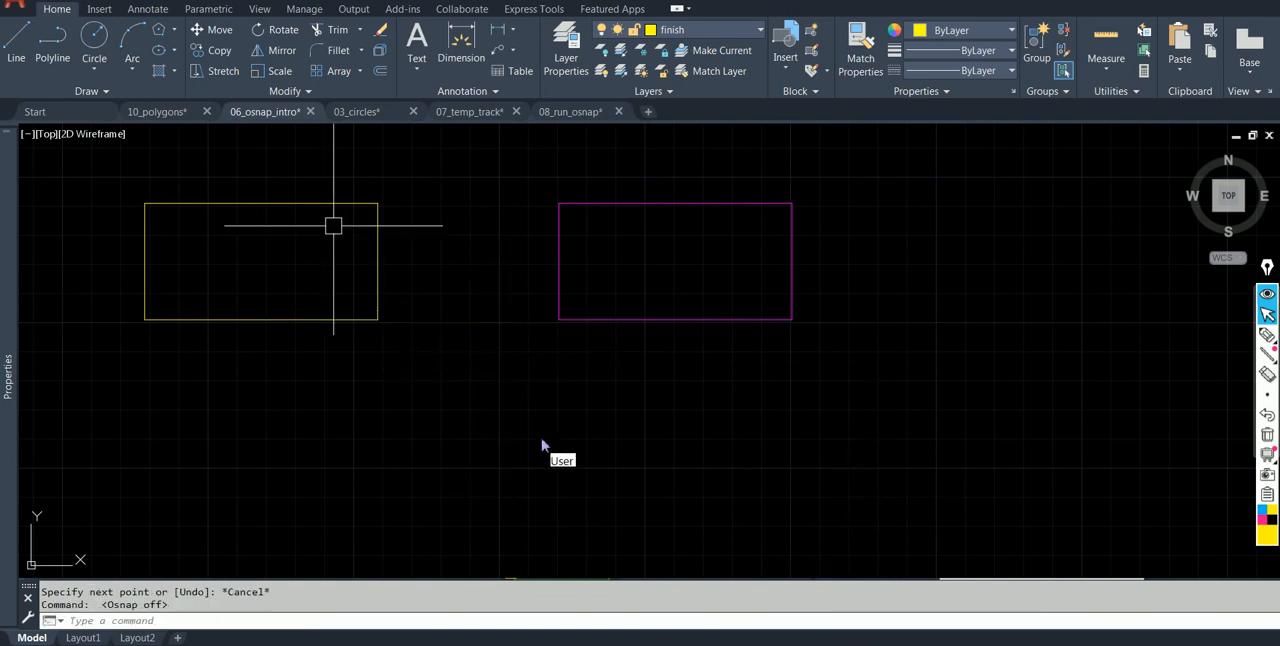
pyautogui.click(428, 257)
pyautogui.click(366, 249)
pyautogui.write('e')
pyautogui.press('Return')
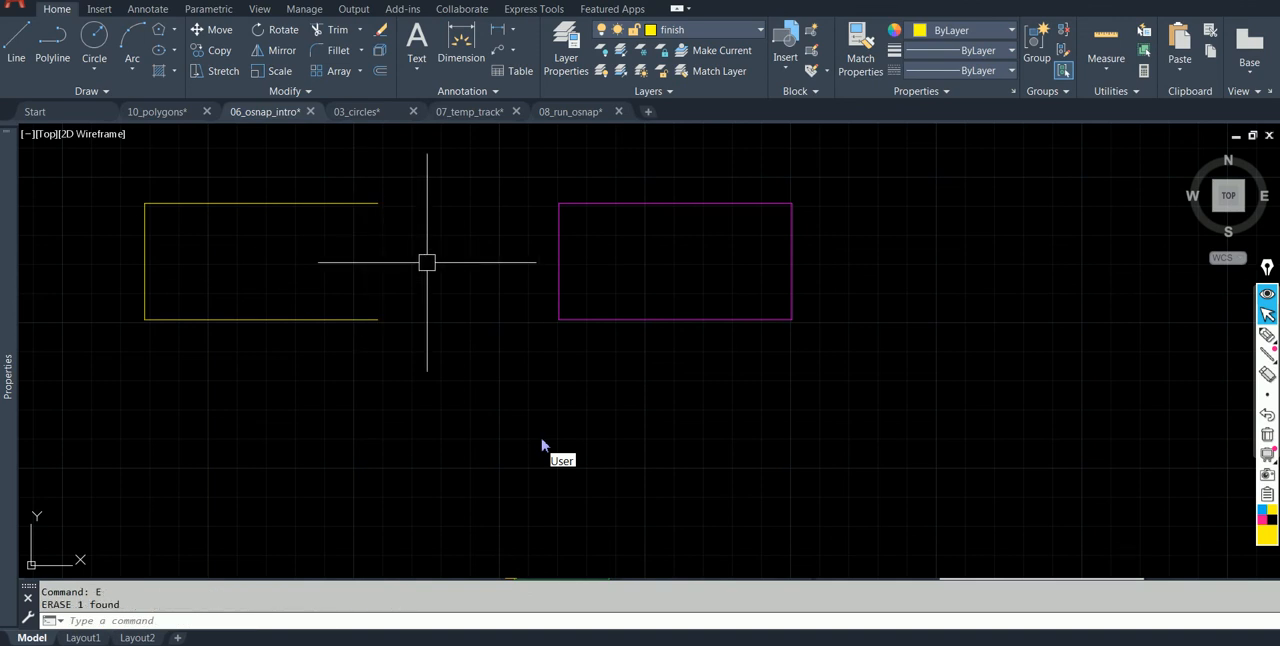
# Turn object snap on and review which running snap modes are enabled.
pyautogui.scroll(-2, 427, 262)
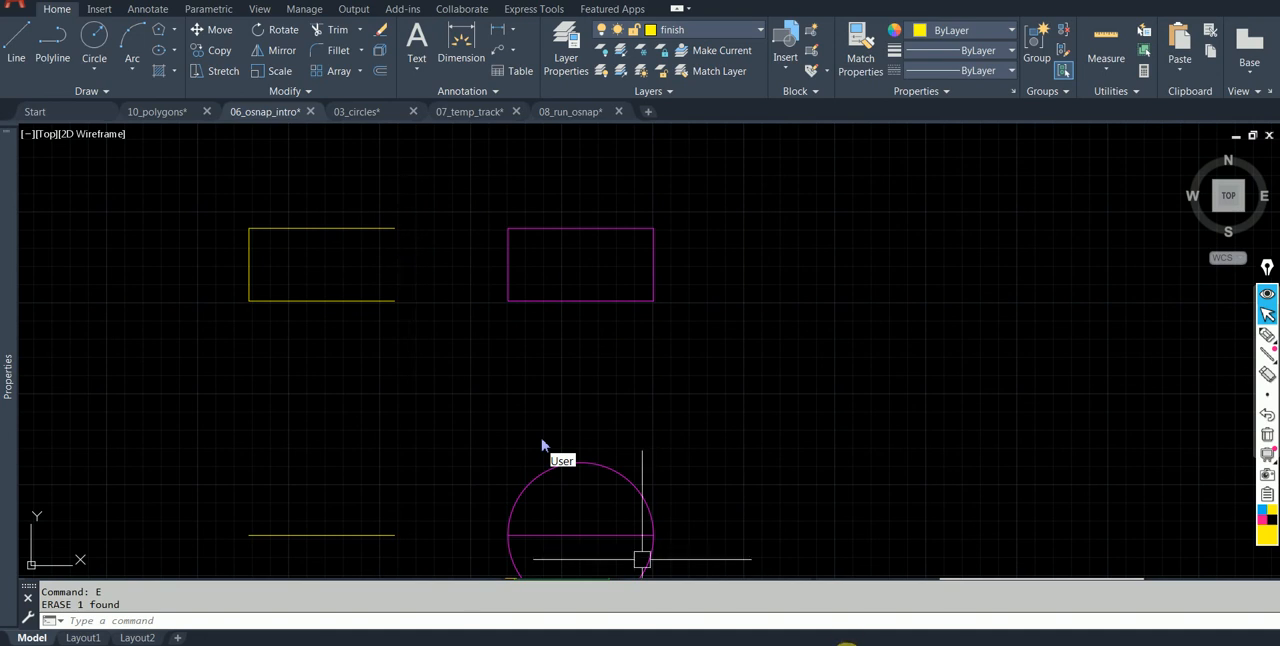
pyautogui.click(866, 645)
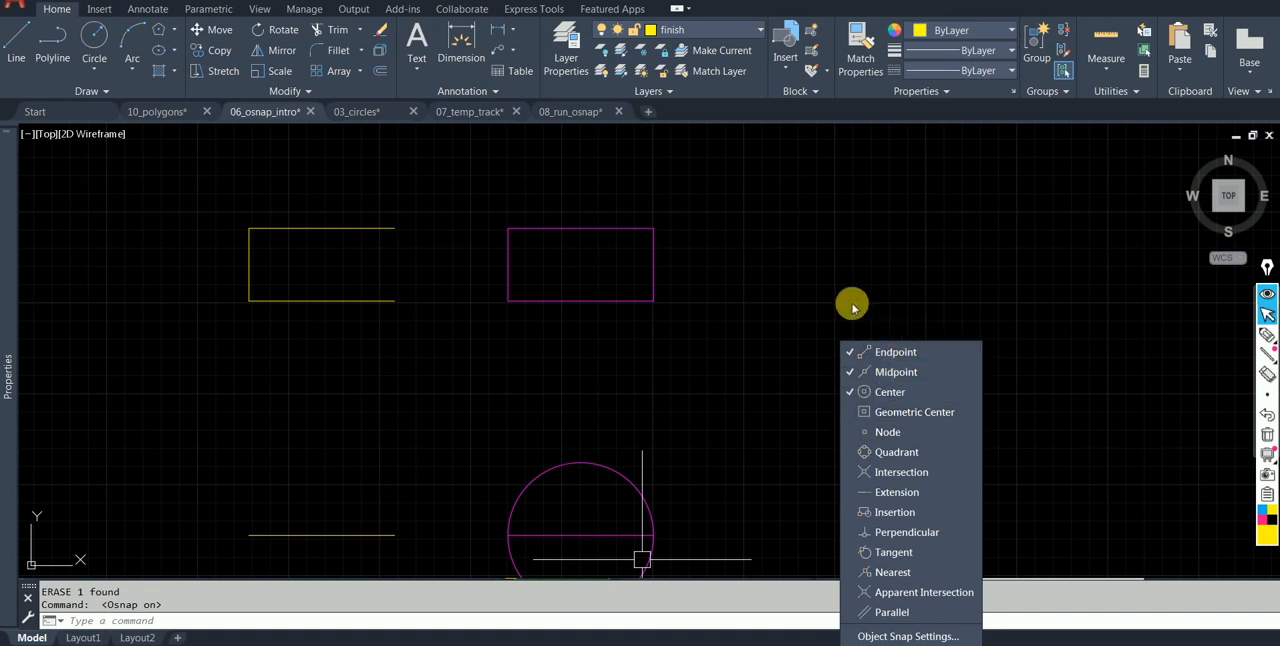
pyautogui.press('Escape')
pyautogui.moveTo(437, 343); pyautogui.dragTo(429, 254, button='middle')
pyautogui.scroll(-2, 445, 306)
pyautogui.scroll(-2, 466, 357)
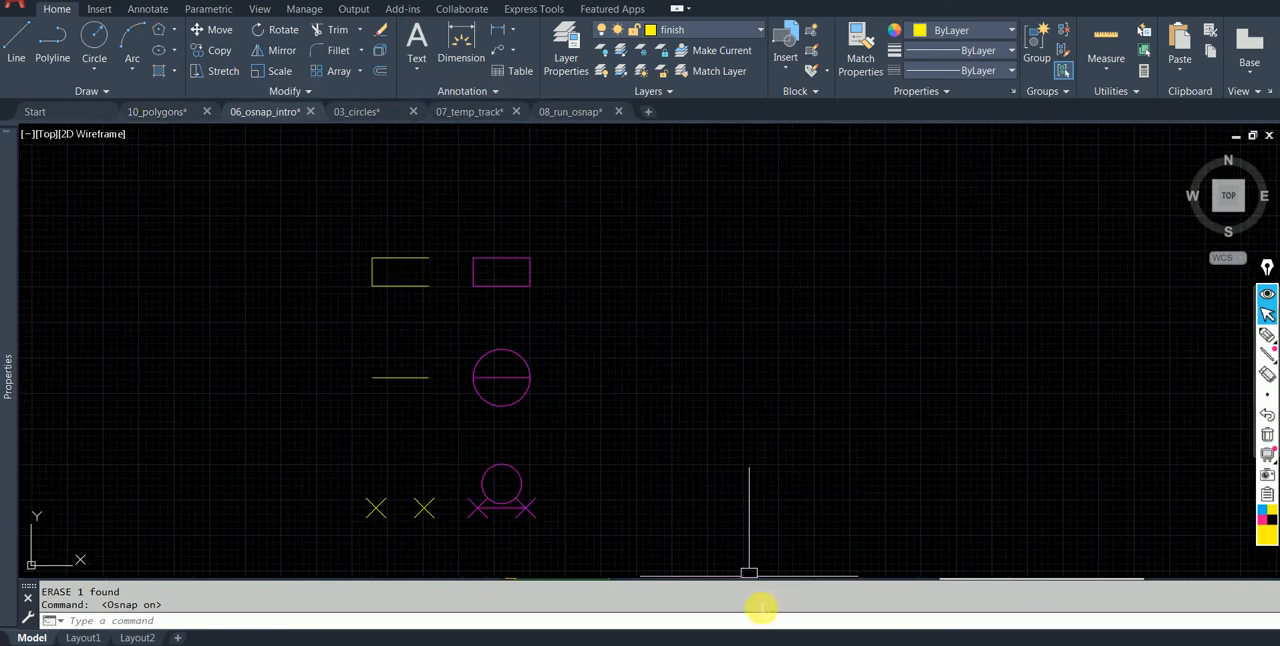
pyautogui.click(866, 643)
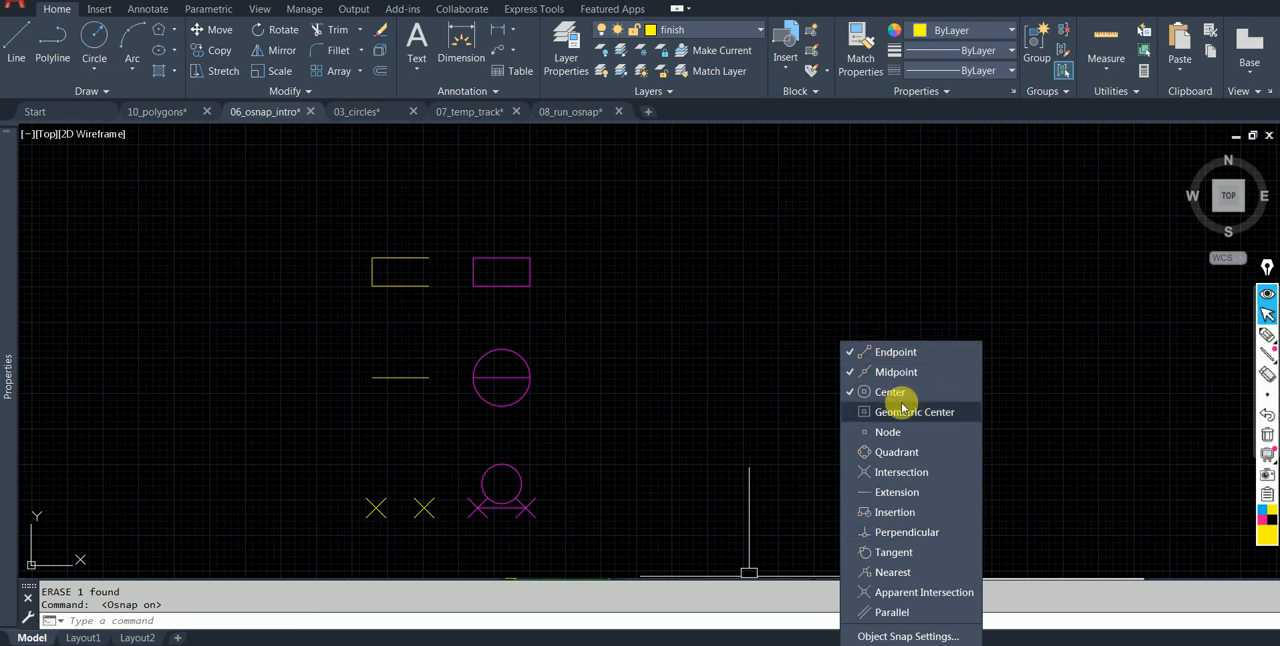
pyautogui.click(849, 263)
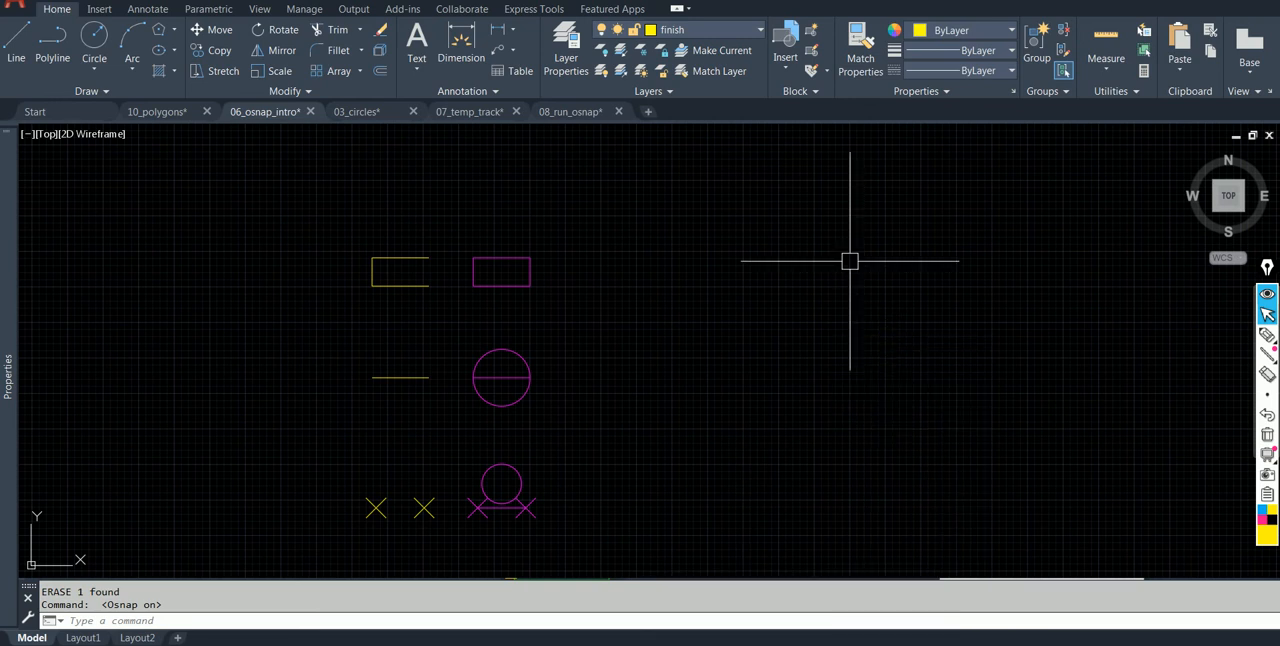
# Draw a line between the yellow rectangle's two open endpoints to close its right side.
pyautogui.scroll(2, 420, 360)
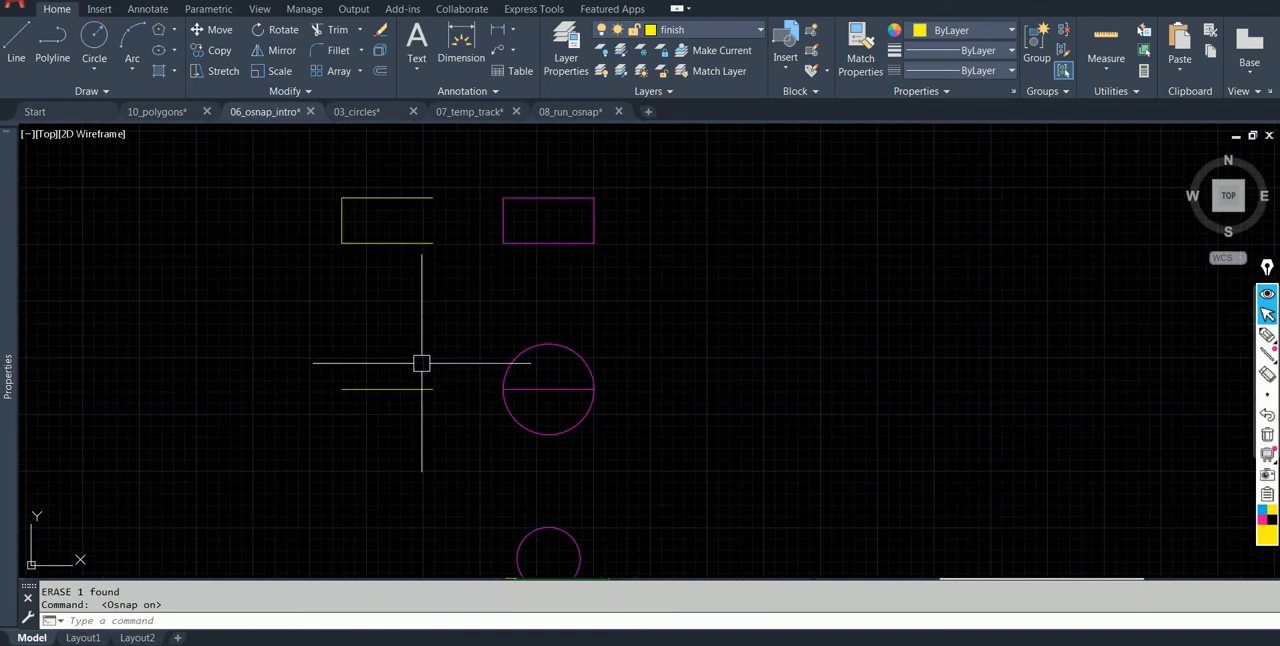
pyautogui.scroll(-2, 430, 396)
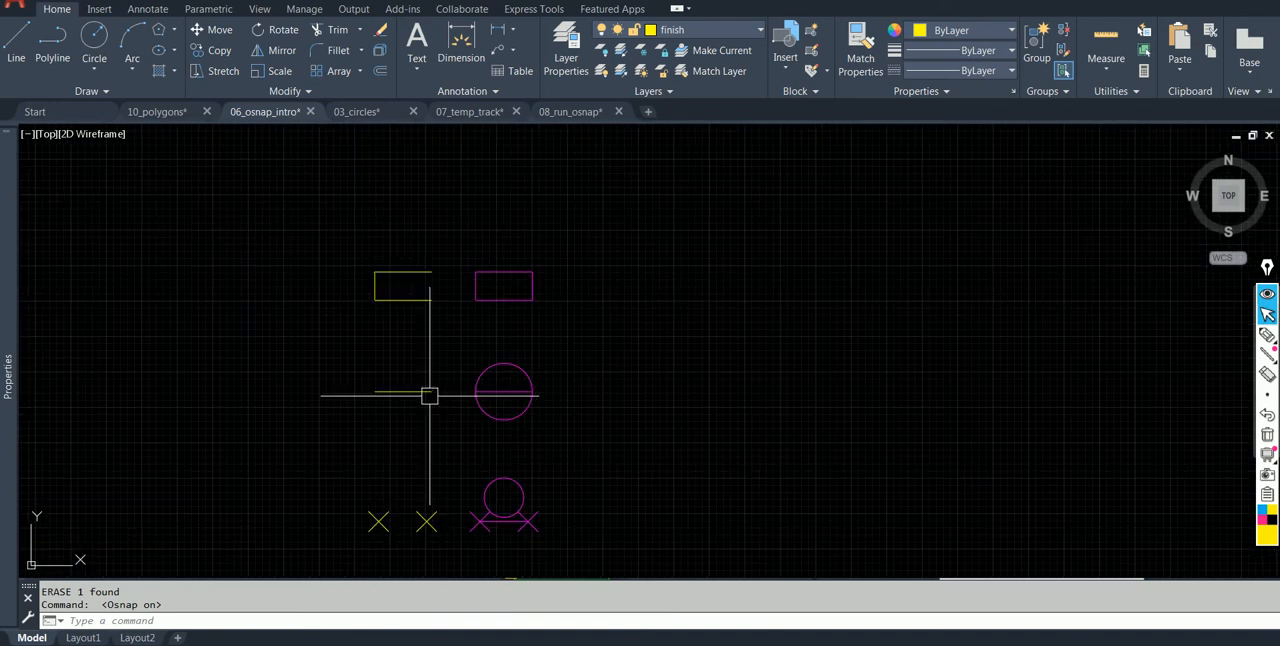
pyautogui.scroll(2, 416, 270)
pyautogui.write('l')
pyautogui.press('Return')
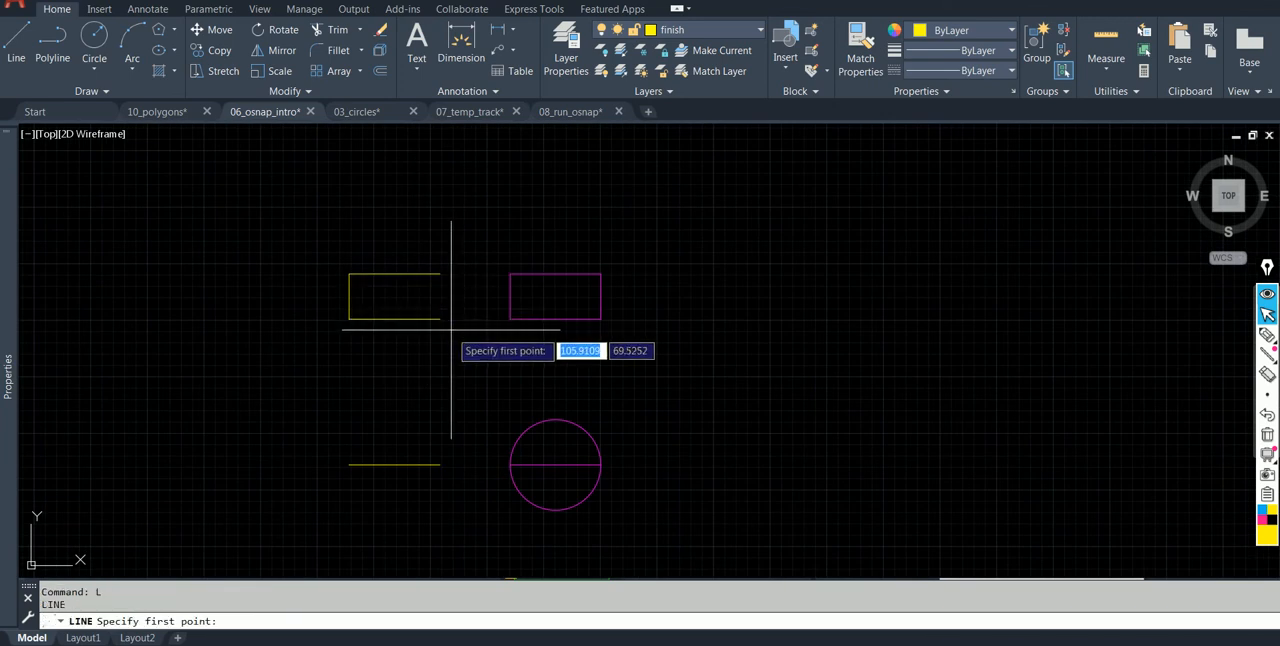
pyautogui.click(440, 318)
pyautogui.press('Escape')
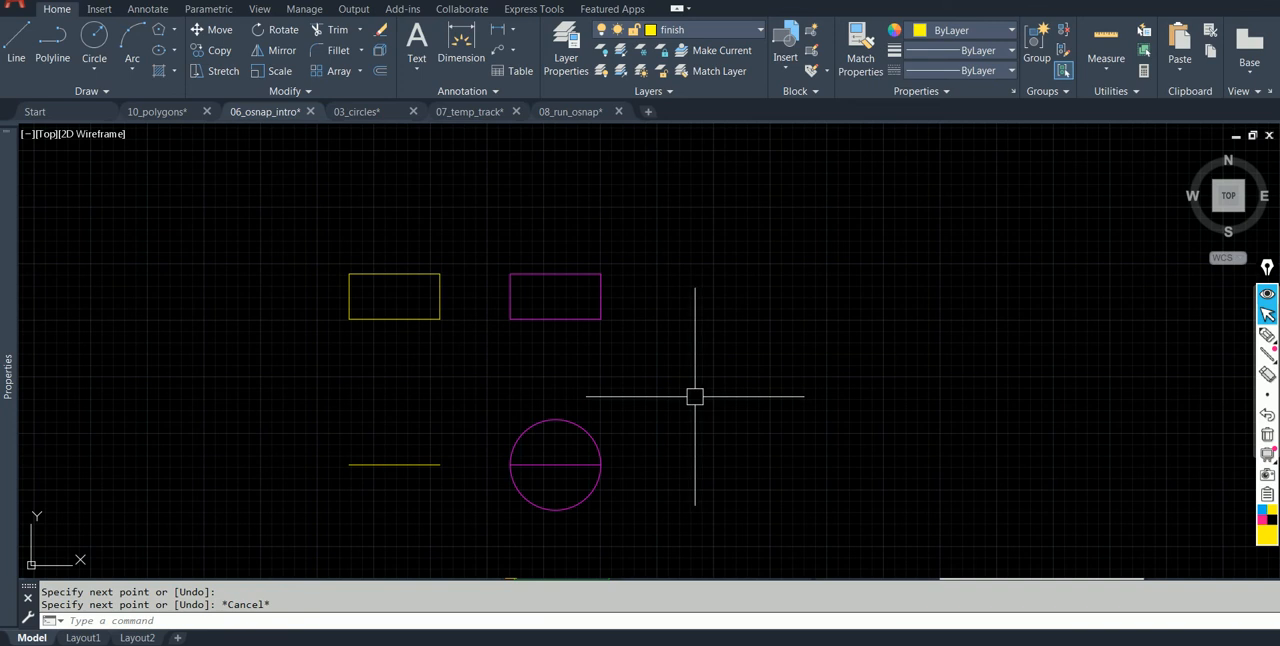
# Draw a circle of radius 2 centred on the yellow line's midpoint and passing through its endpoint.
pyautogui.write('c')
pyautogui.press('Return')
pyautogui.click(394, 464)
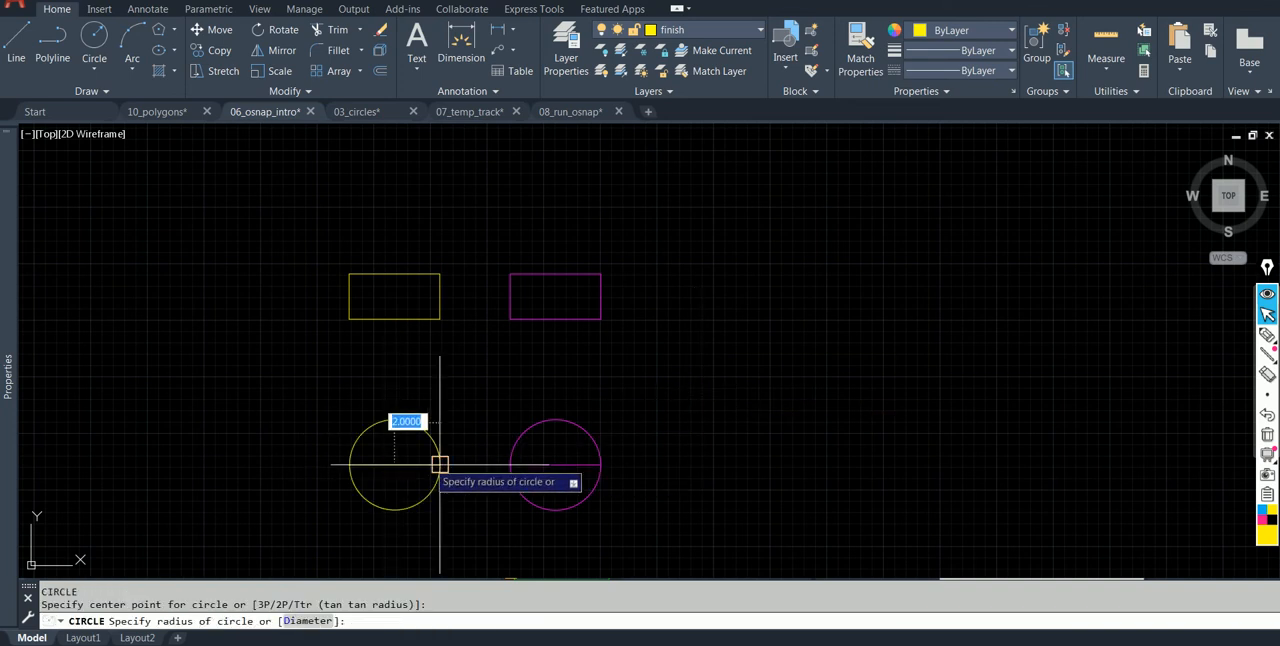
pyautogui.press('Escape')
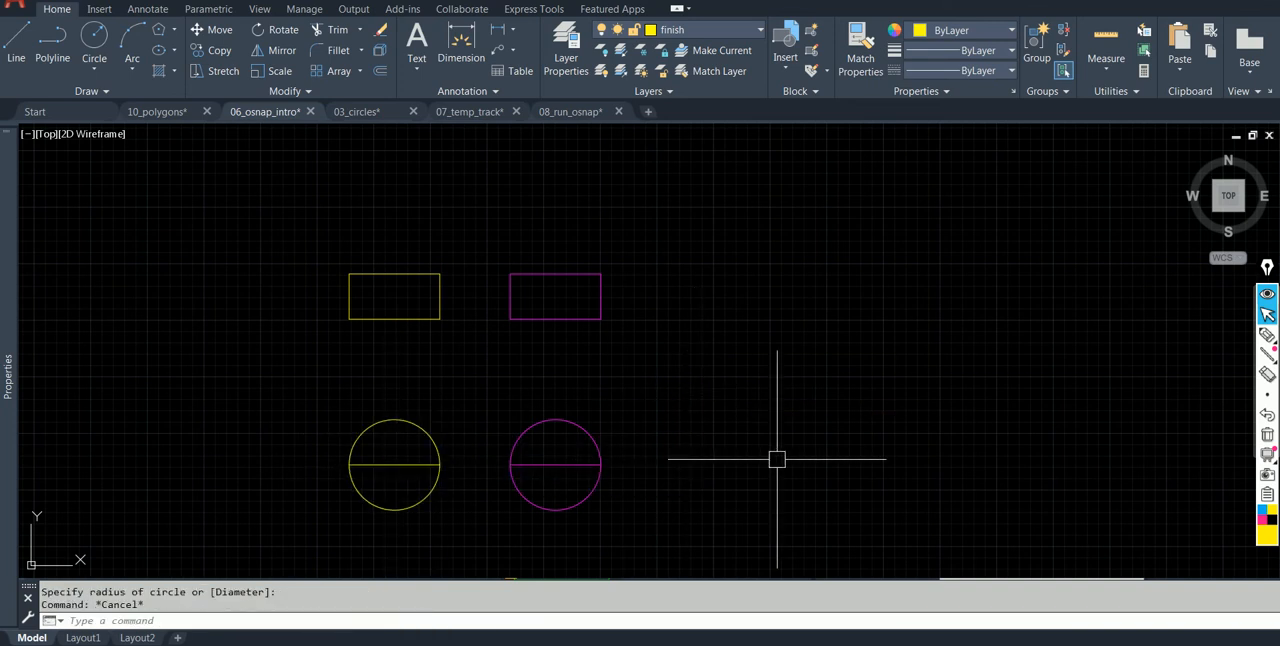
# Look over the remaining yellow exercise shapes and their magenta finished examples below the circles.
pyautogui.moveTo(775, 460); pyautogui.dragTo(737, 286, button='middle')
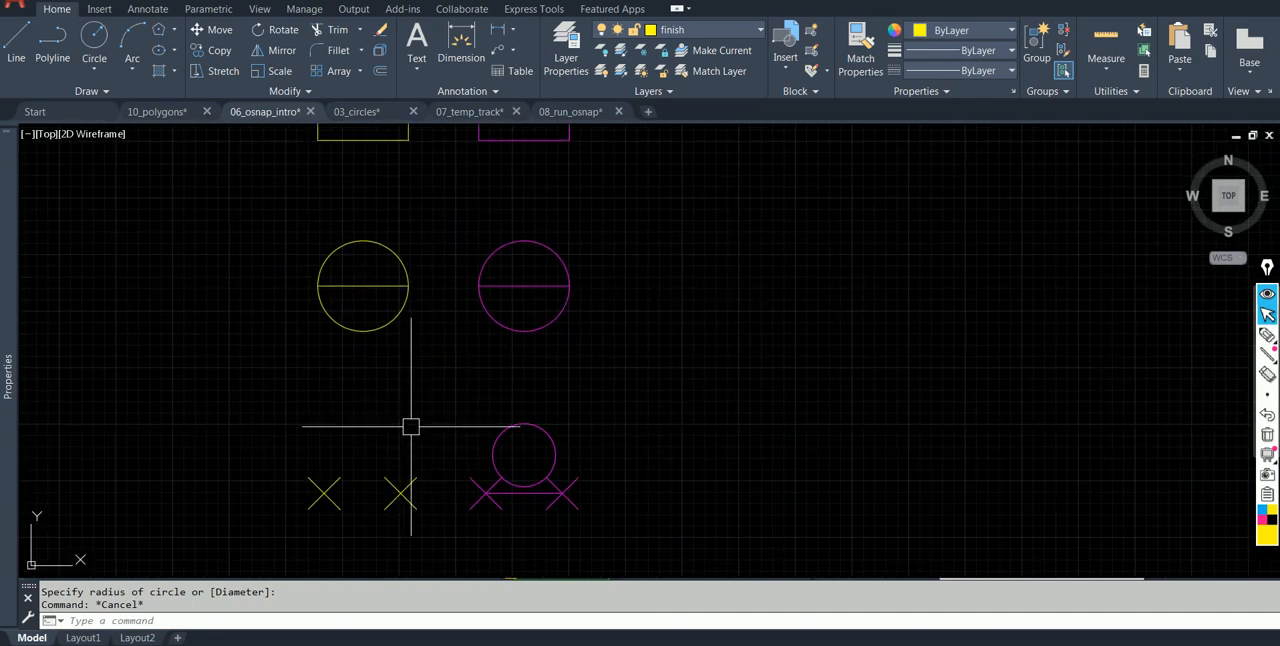
pyautogui.moveTo(409, 289)
pyautogui.mouseDown(button='middle')
pyautogui.moveTo(418, 368)
pyautogui.moveTo(457, 286)
pyautogui.mouseUp(button='middle')
pyautogui.scroll(-2, 489, 311)
pyautogui.moveTo(486, 443); pyautogui.dragTo(492, 336, button='middle')
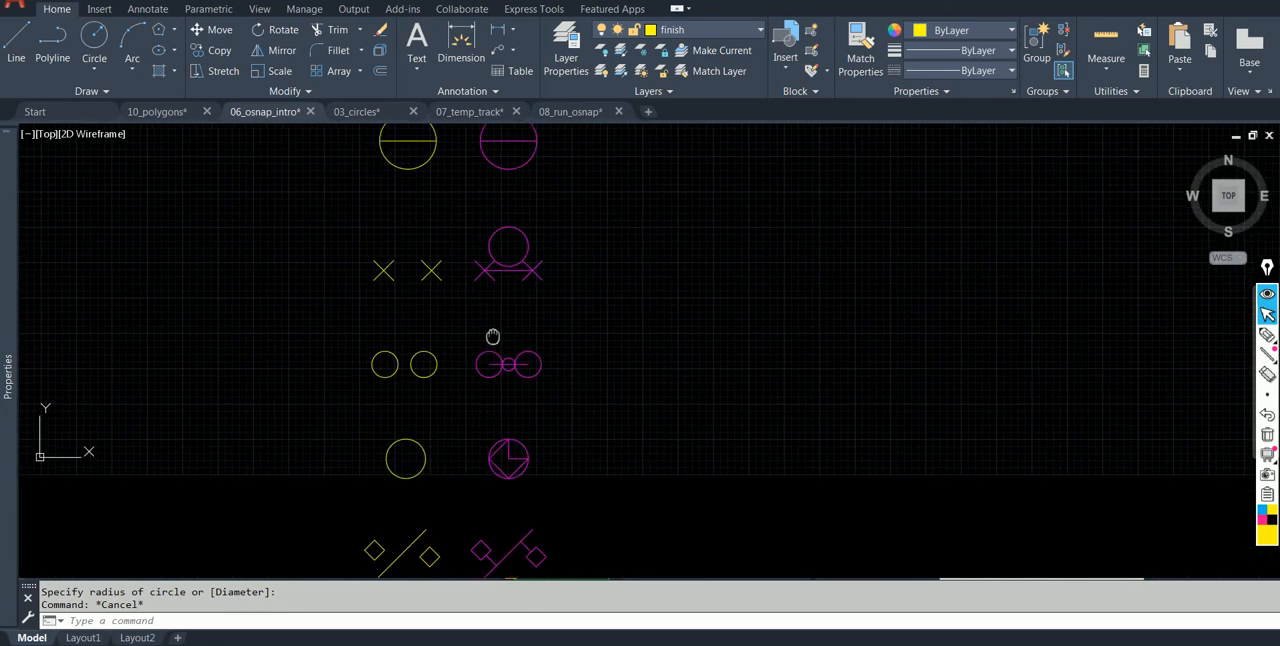
pyautogui.scroll(-2, 485, 419)
pyautogui.moveTo(514, 397); pyautogui.dragTo(514, 475, button='middle')
pyautogui.scroll(2, 434, 240)
pyautogui.scroll(3, 463, 279)
pyautogui.scroll(-2, 463, 279)
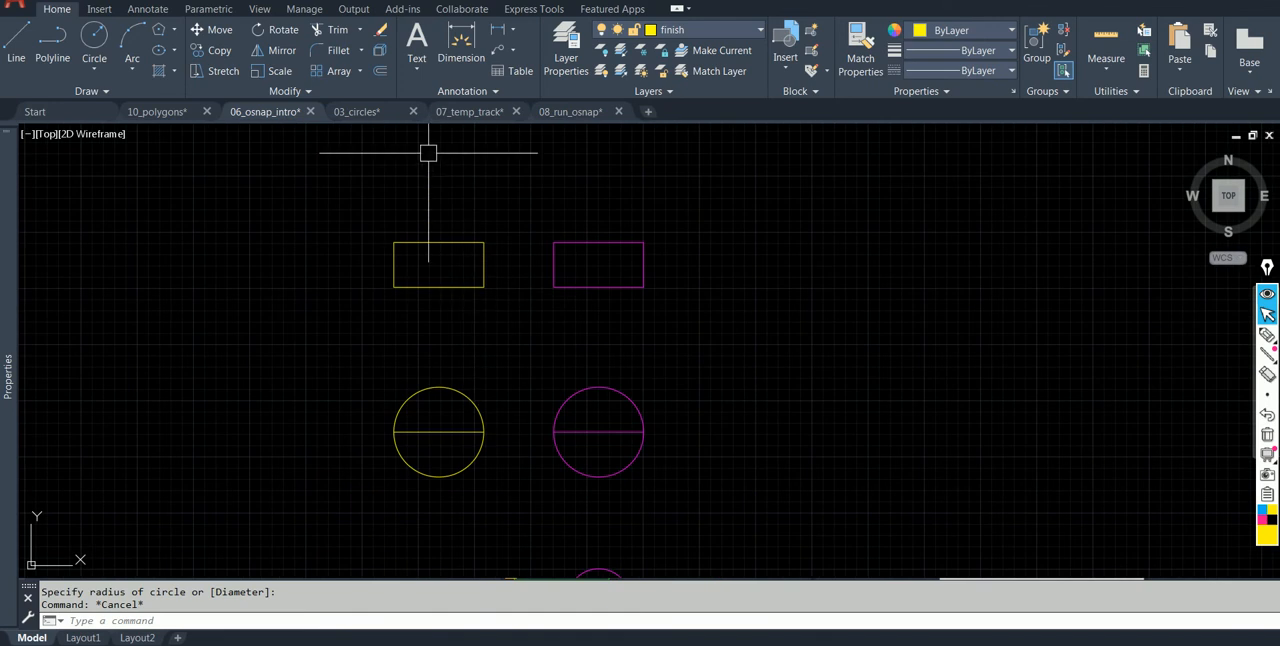
# Switch to the 10_polygons drawing and erase the small circle inside the white octagons.
pyautogui.click(158, 113)
pyautogui.scroll(-2, 423, 297)
pyautogui.moveTo(423, 297)
pyautogui.mouseDown(button='middle')
pyautogui.moveTo(428, 344)
pyautogui.moveTo(428, 323)
pyautogui.mouseUp(button='middle')
pyautogui.scroll(-2, 300, 343)
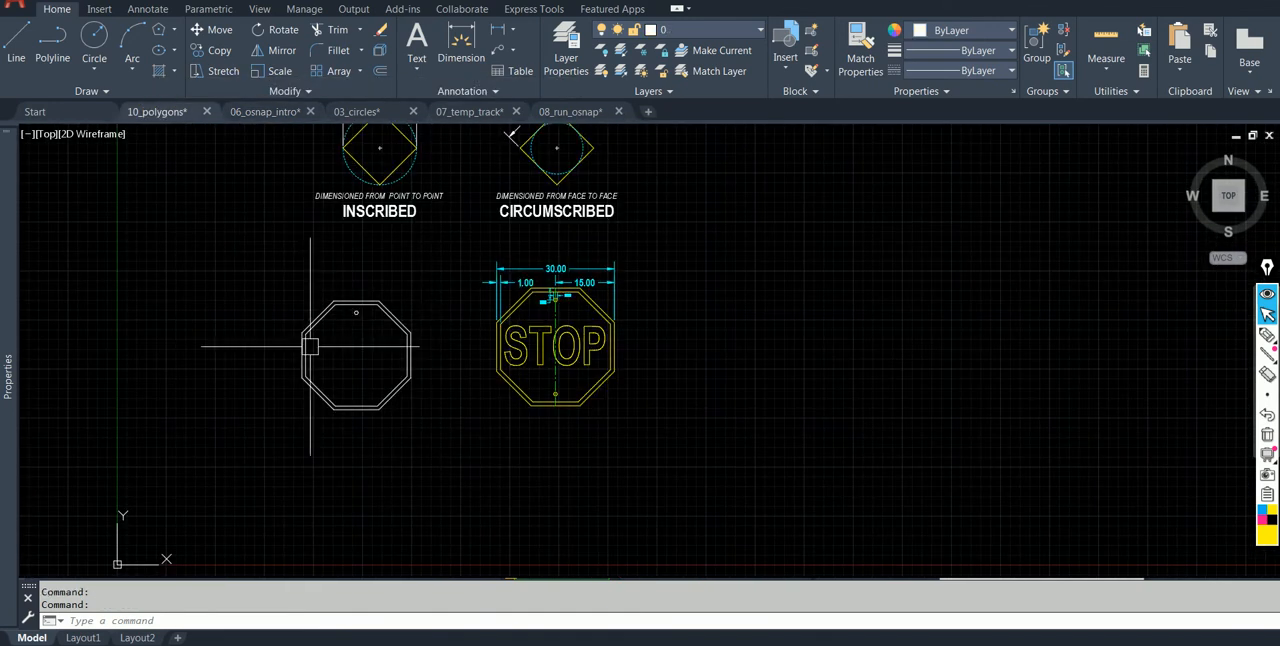
pyautogui.scroll(2, 373, 325)
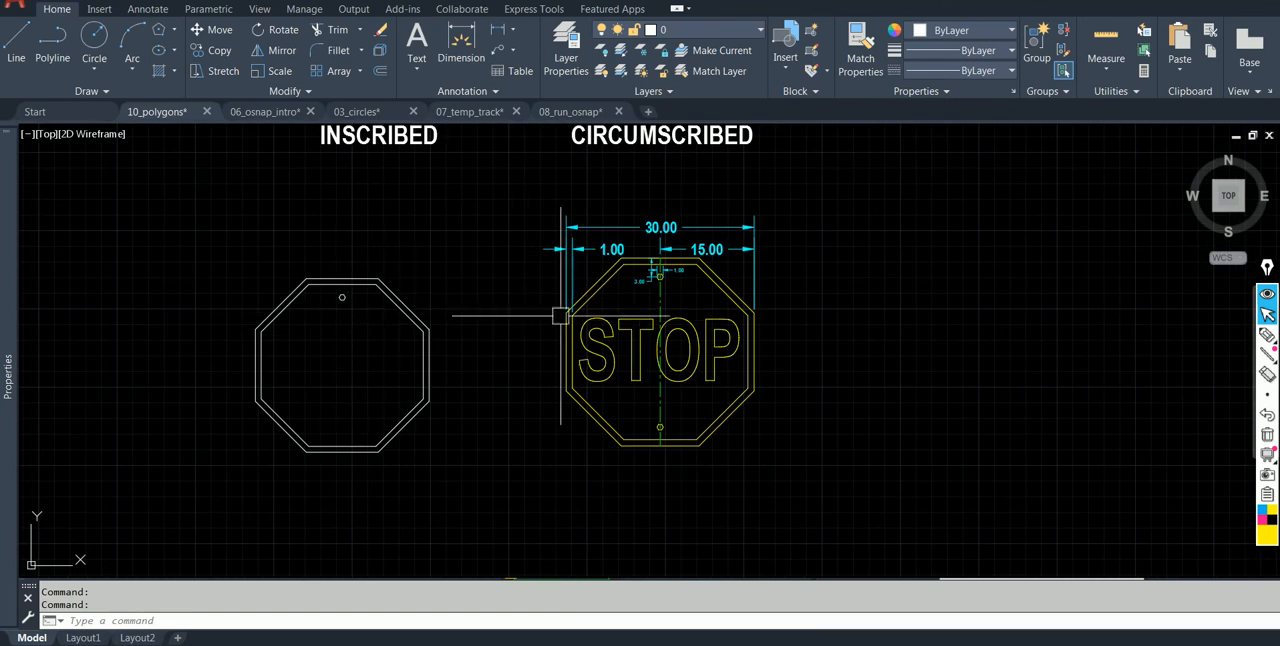
pyautogui.click(343, 298)
pyautogui.write('e')
pyautogui.press('Return')
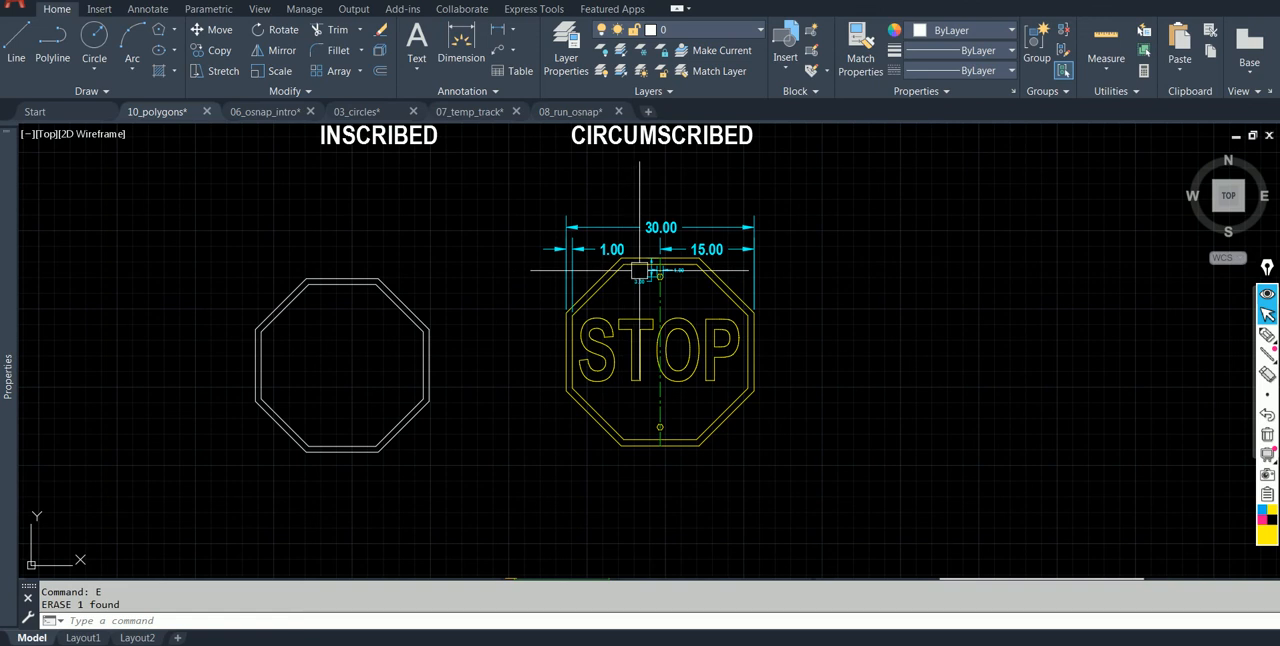
# Erase the two nested white octagons beside the dimensioned STOP sign.
pyautogui.click(473, 376)
pyautogui.click(336, 304)
pyautogui.press('Return')
pyautogui.press('Escape')
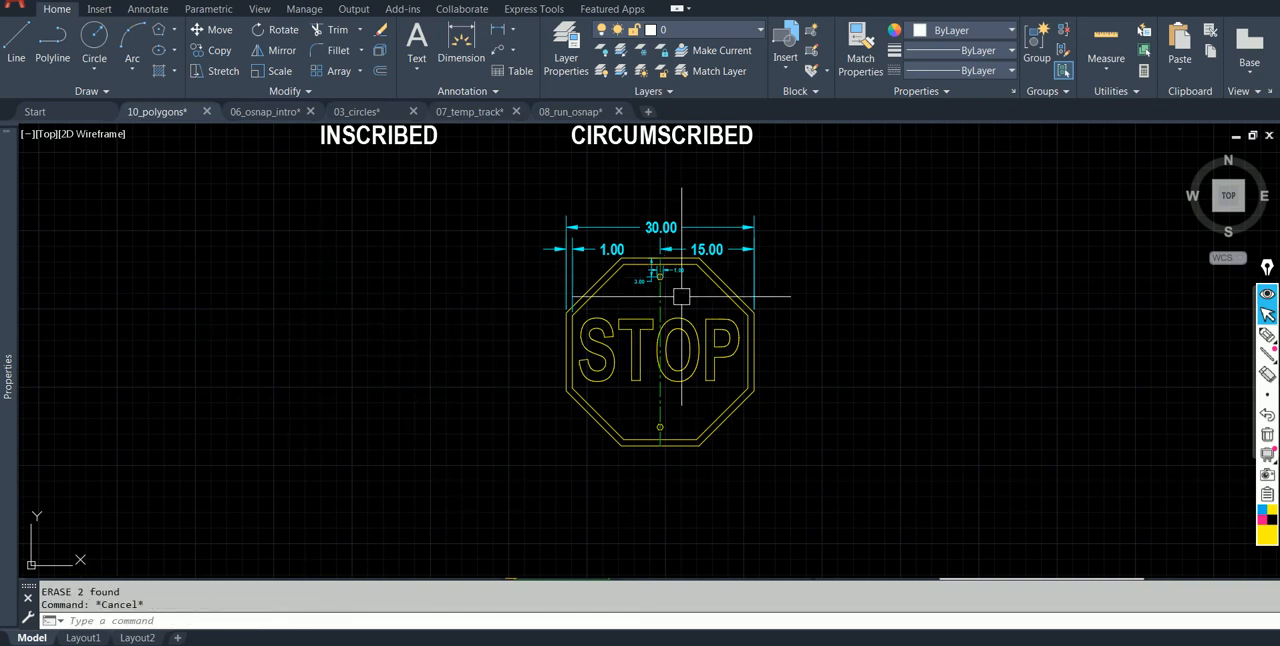
pyautogui.press('Escape')
# Look through 10_polygons, 06_osnap_intro and 07_temp_track, and view the practice shapes and dimensioned plate in 08_run_osnap.
pyautogui.scroll(5, 683, 280)
pyautogui.scroll(-5, 549, 322)
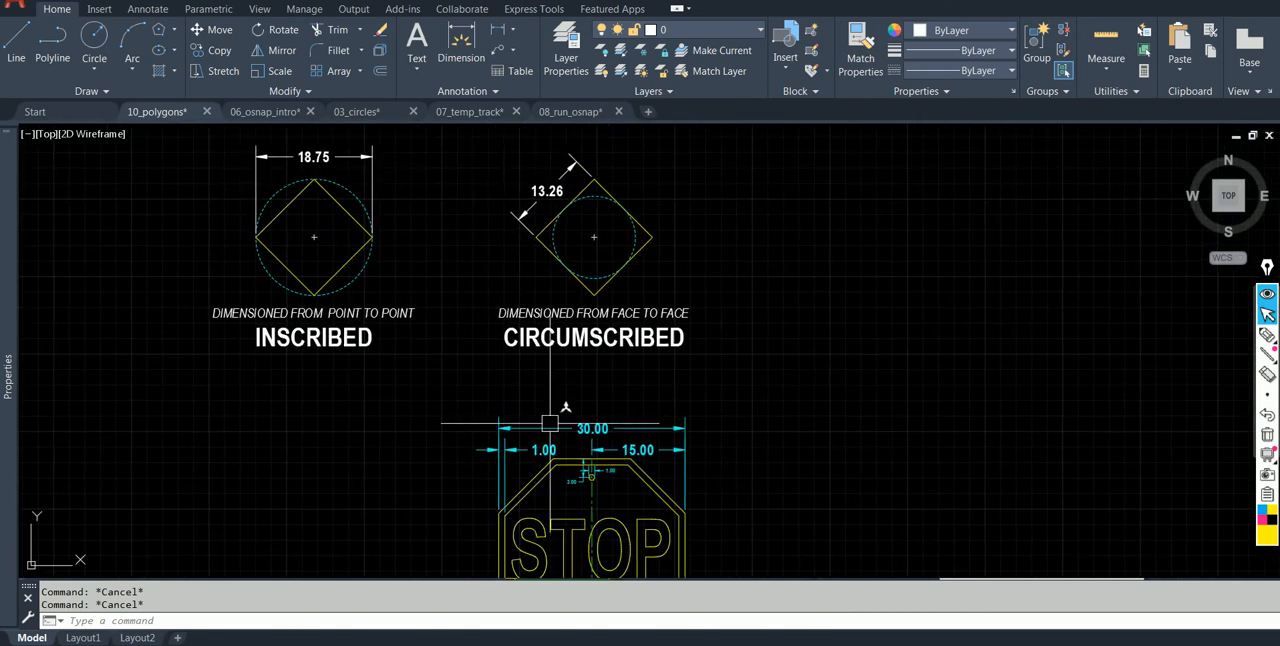
pyautogui.scroll(-3, 549, 427)
pyautogui.click(258, 111)
pyautogui.scroll(-2, 409, 237)
pyautogui.click(468, 111)
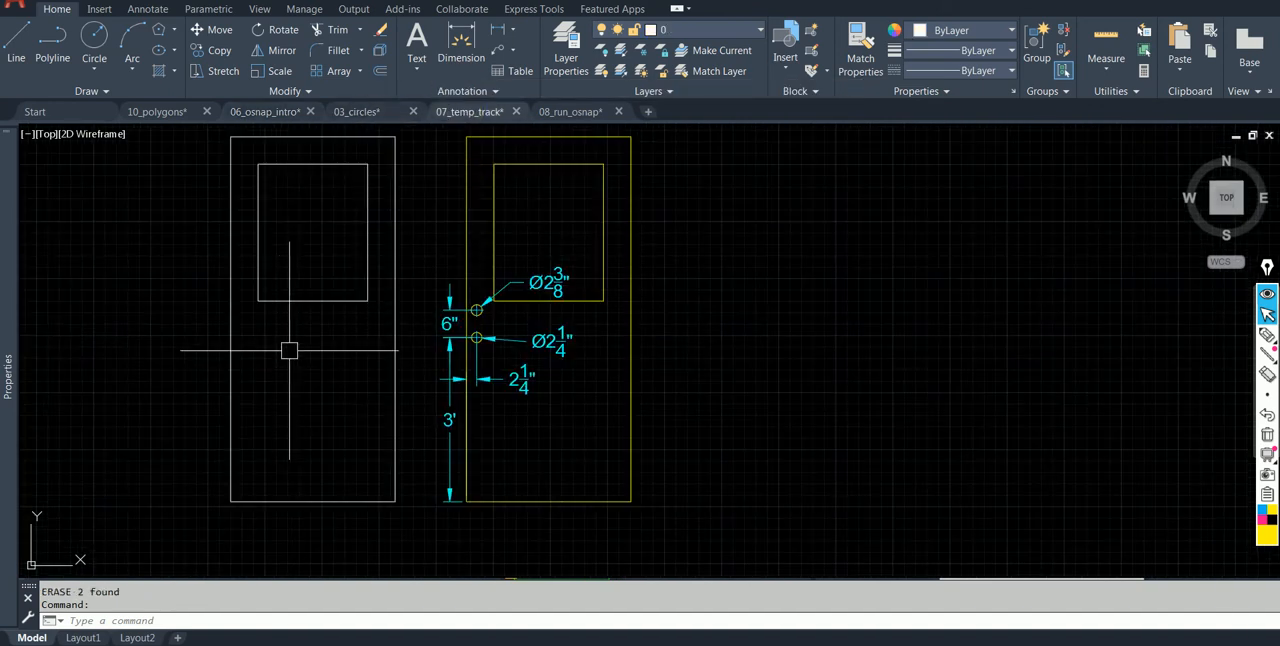
pyautogui.click(583, 112)
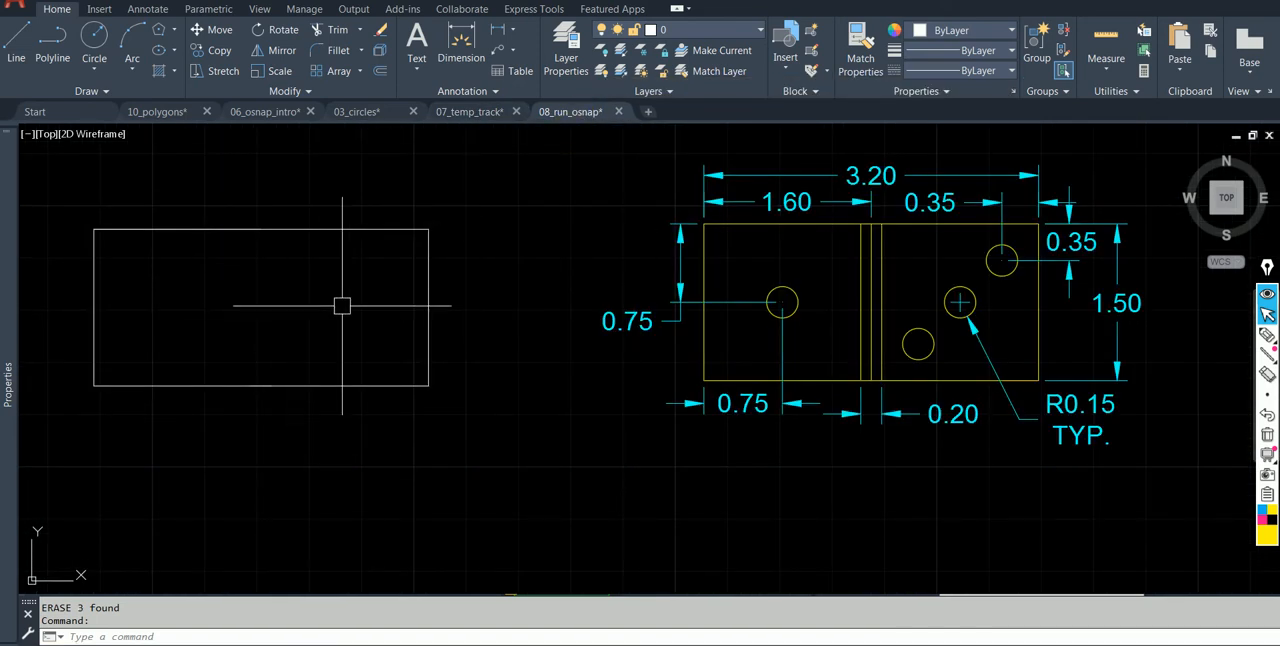
pyautogui.scroll(-2, 342, 305)
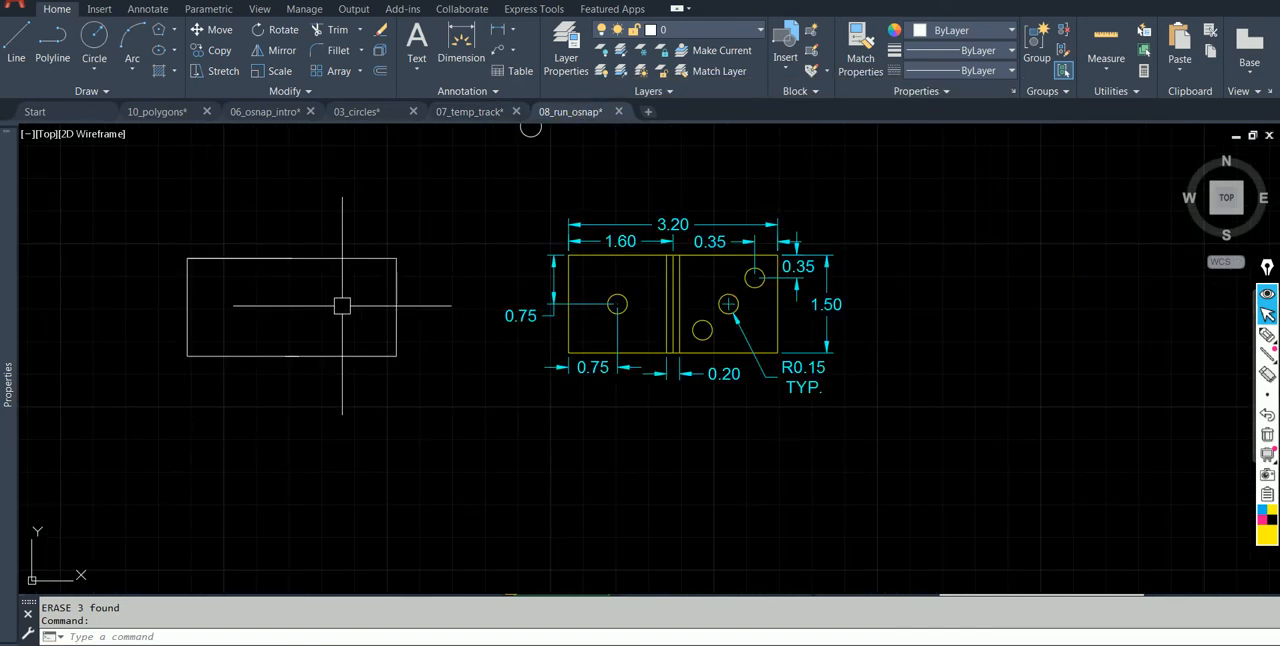
pyautogui.scroll(-2, 342, 305)
pyautogui.moveTo(352, 280); pyautogui.dragTo(387, 378, button='middle')
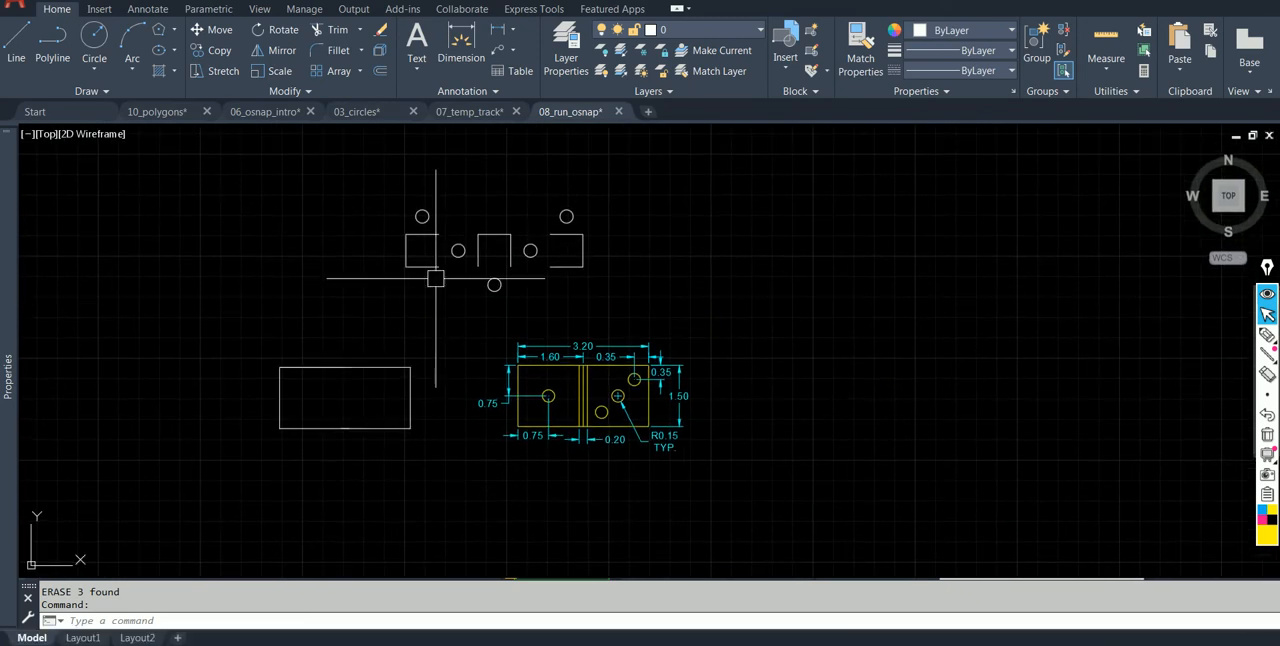